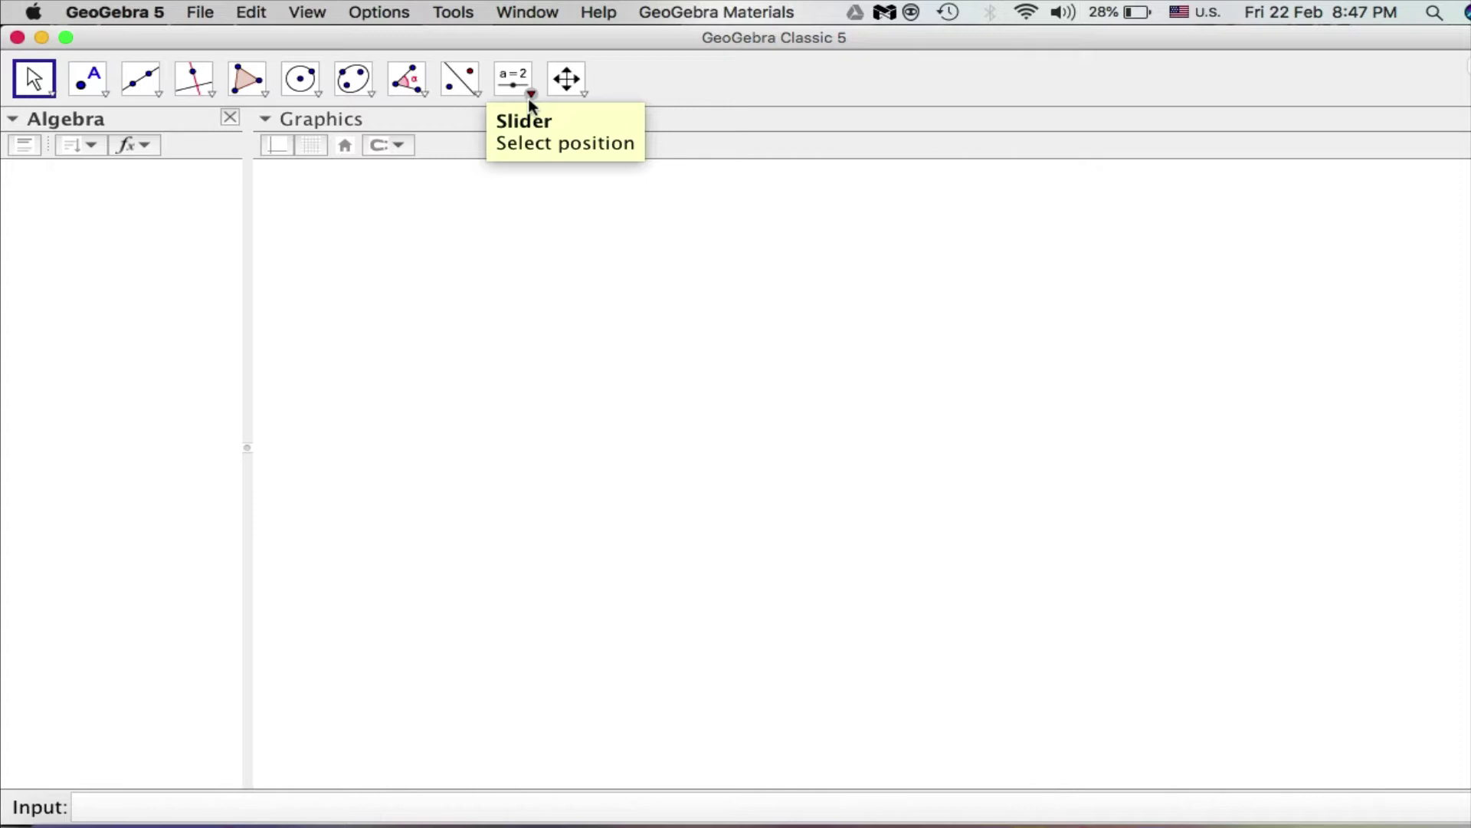
Insert a text object containing only a blank space in the middle of the Graphics view
left_click(531, 98)
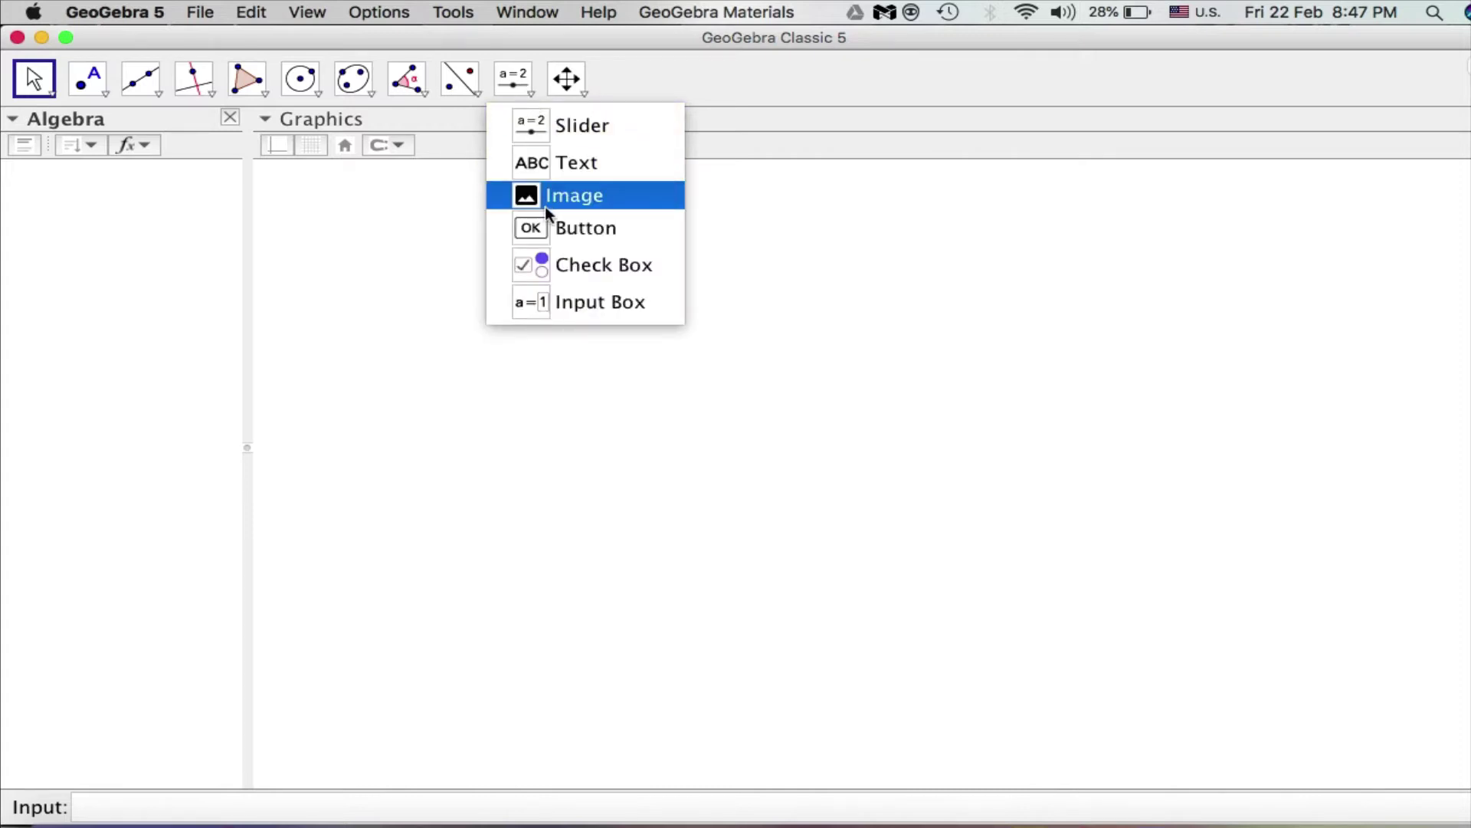
left_click(567, 161)
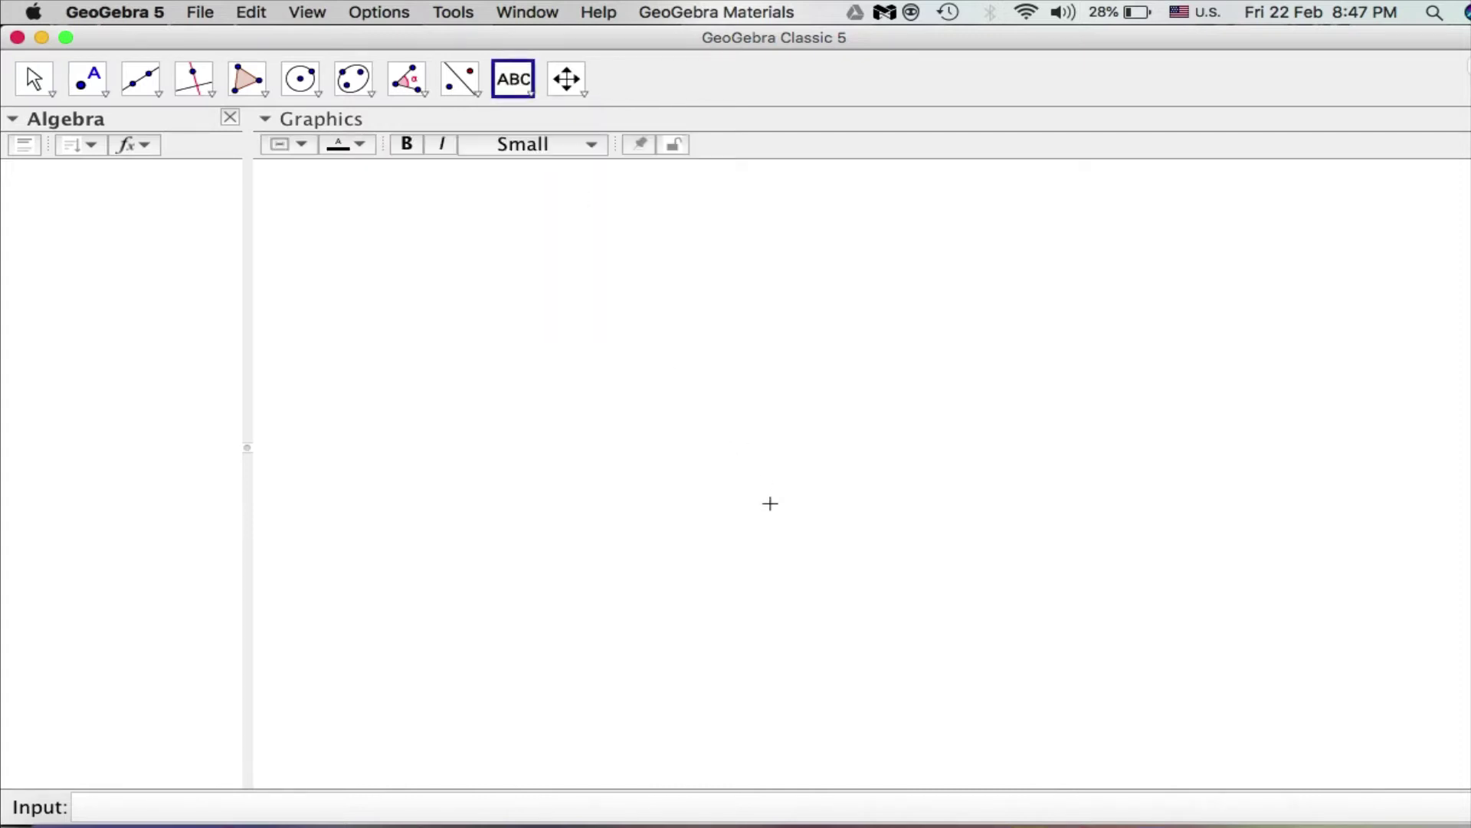
left_click(767, 509)
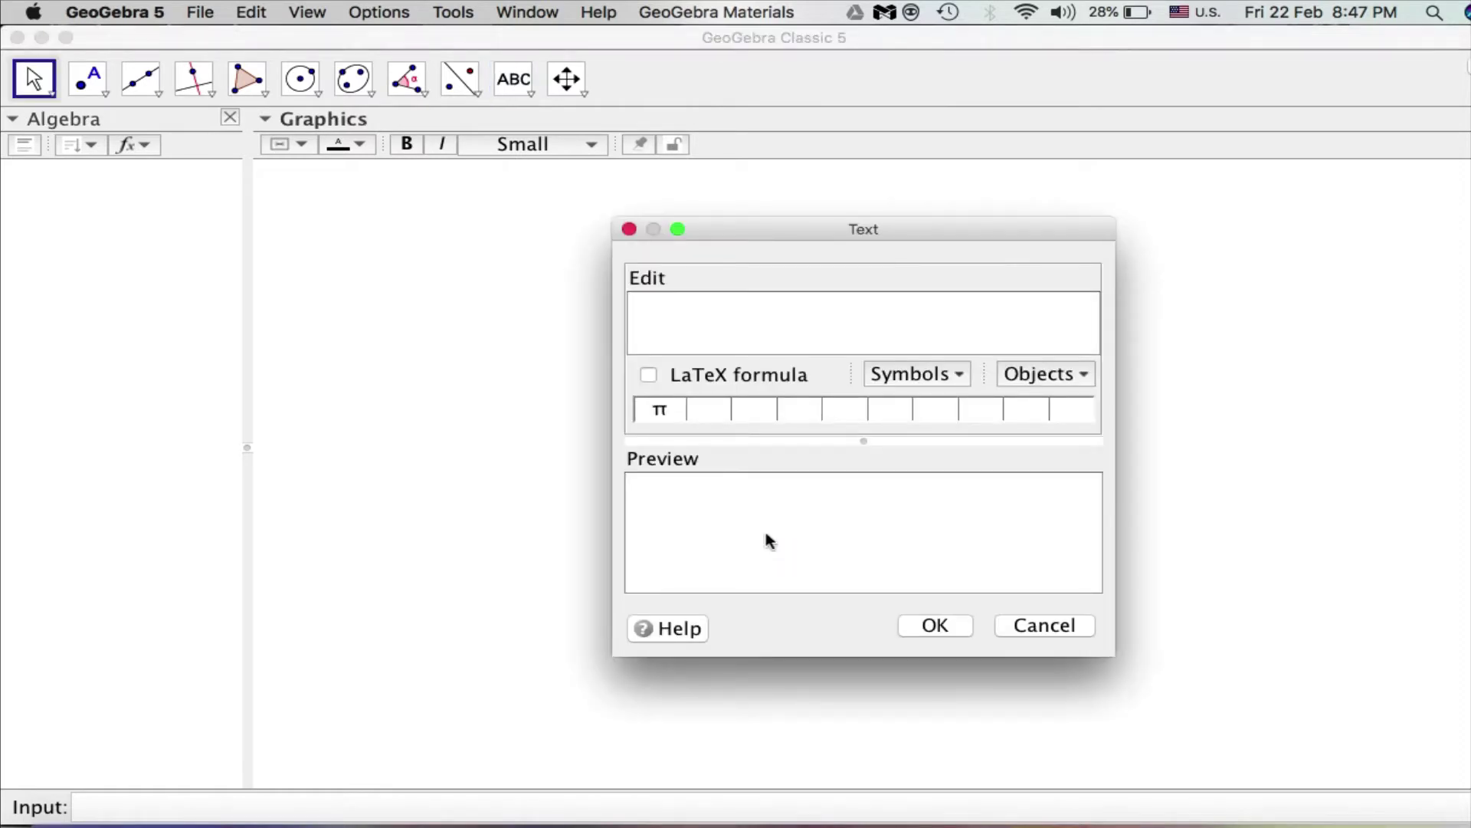
left_click(954, 622)
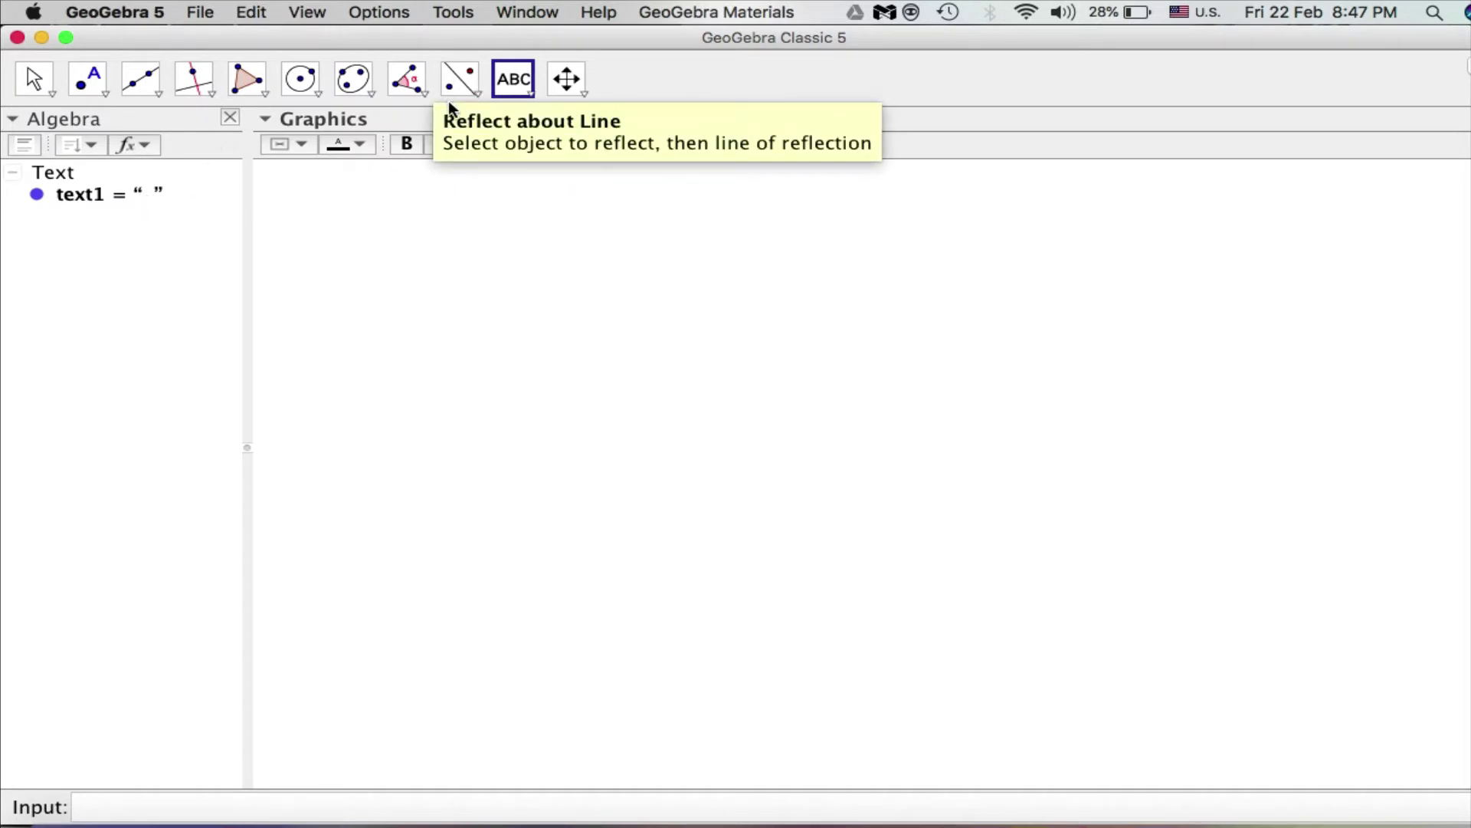
Define a number named Answer with the value 1
left_click(289, 809)
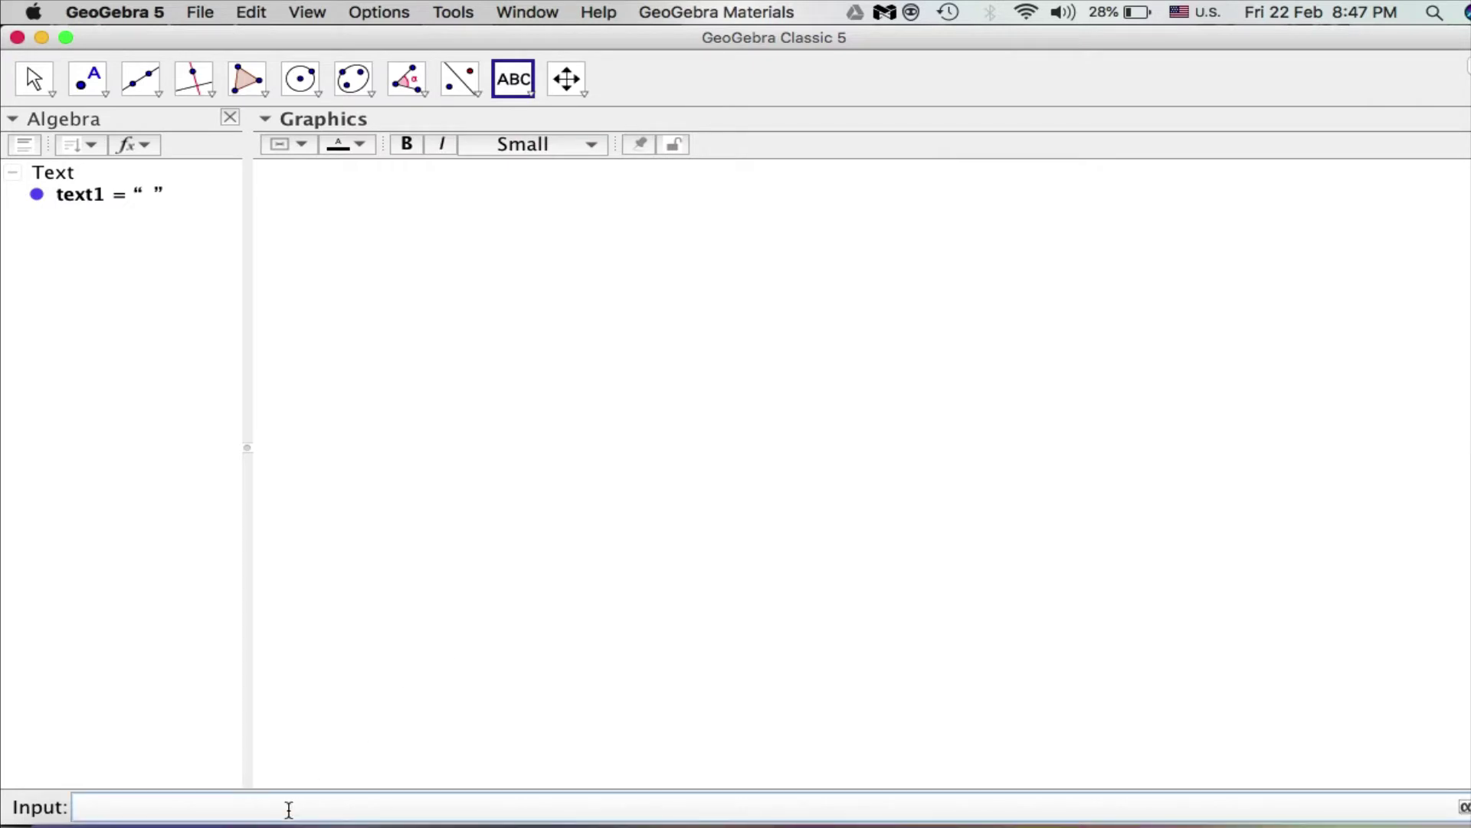
type("Answer = 1")
key("Return")
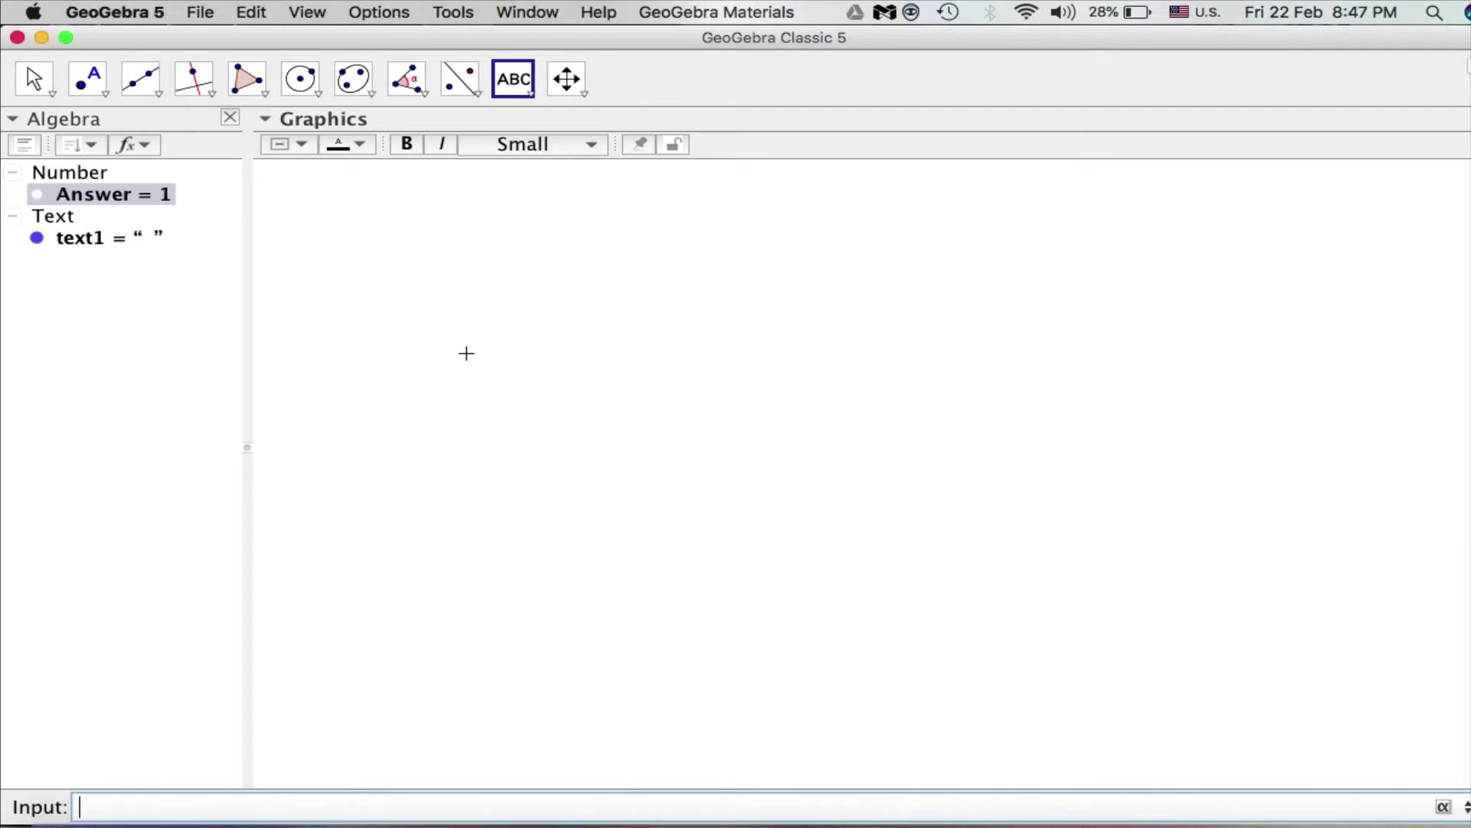
Insert an input box captioned "Answer:" in the Graphics view and link it to text1
left_click(524, 96)
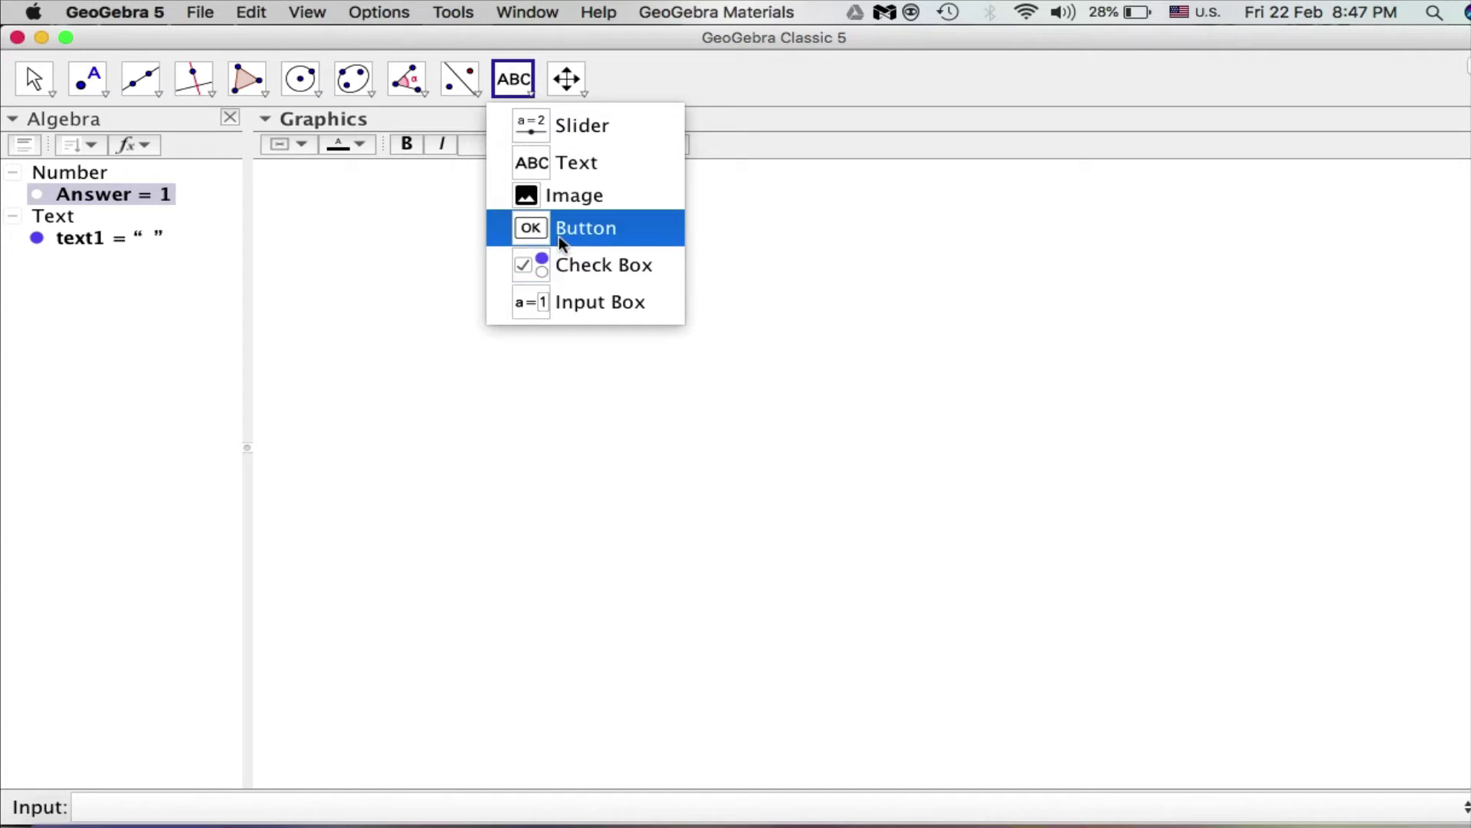
left_click(568, 302)
left_click(719, 458)
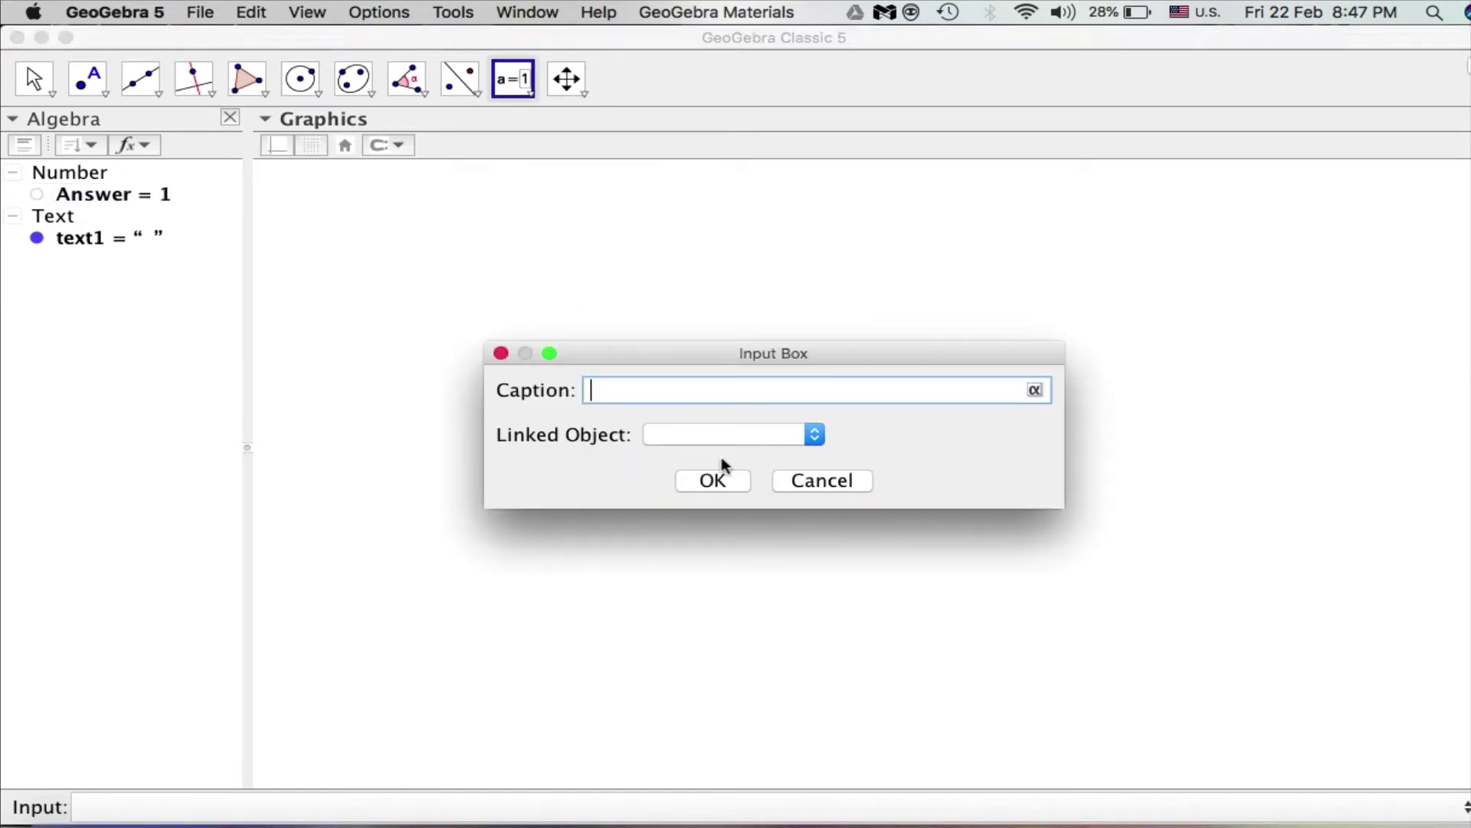
type("Answer:")
left_click(811, 434)
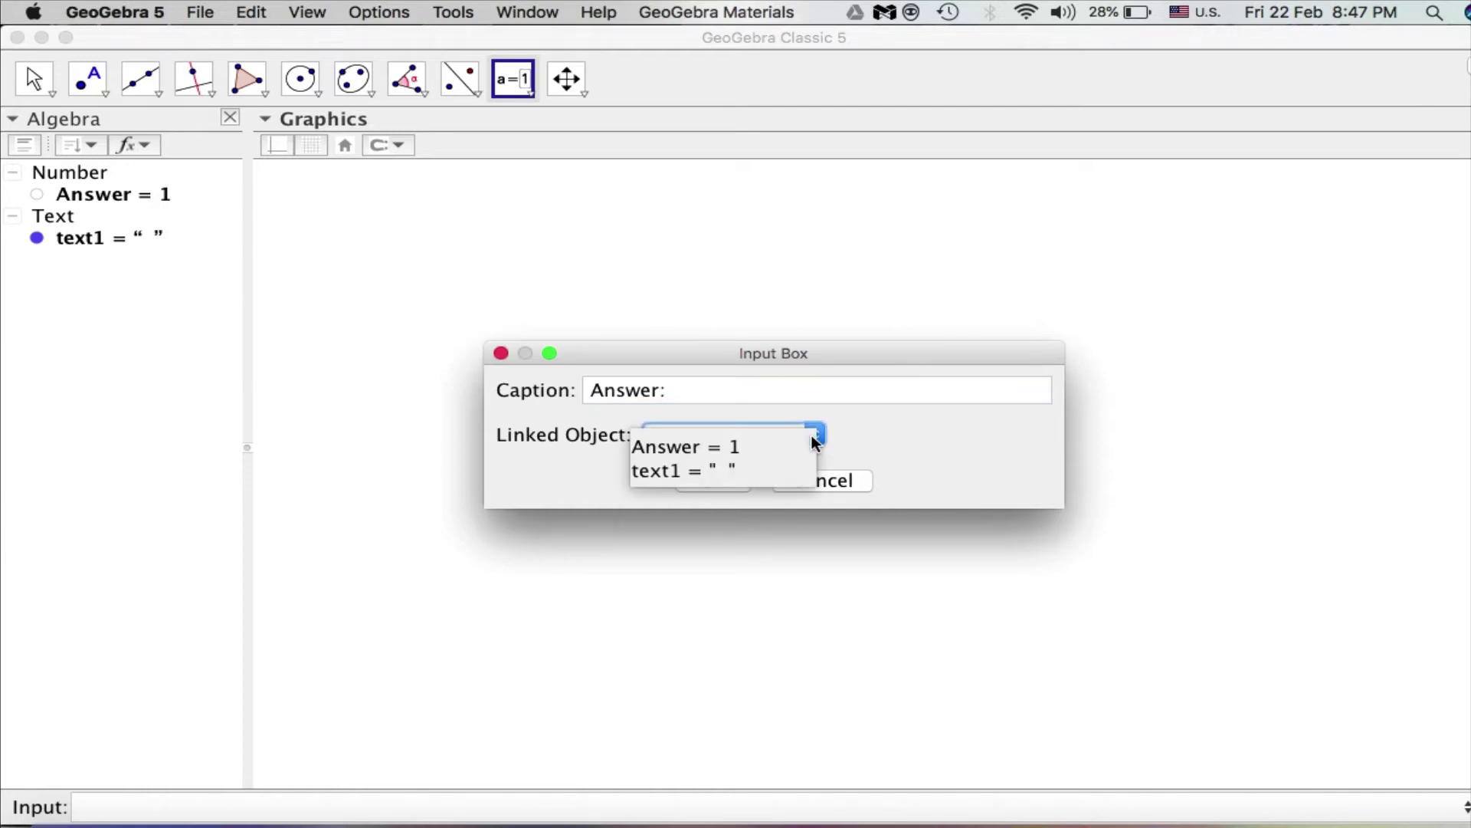
left_click(755, 470)
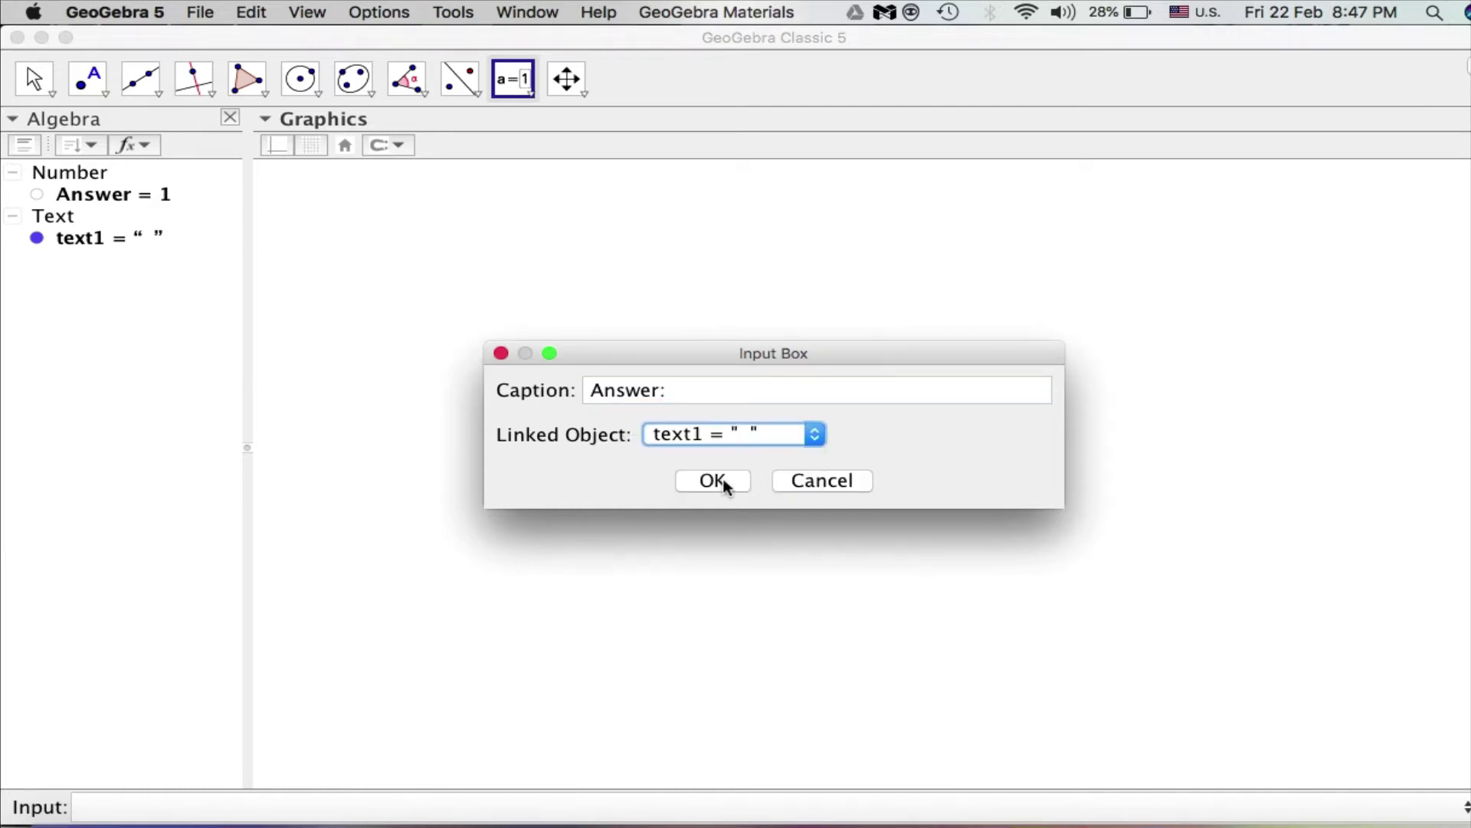
left_click(723, 483)
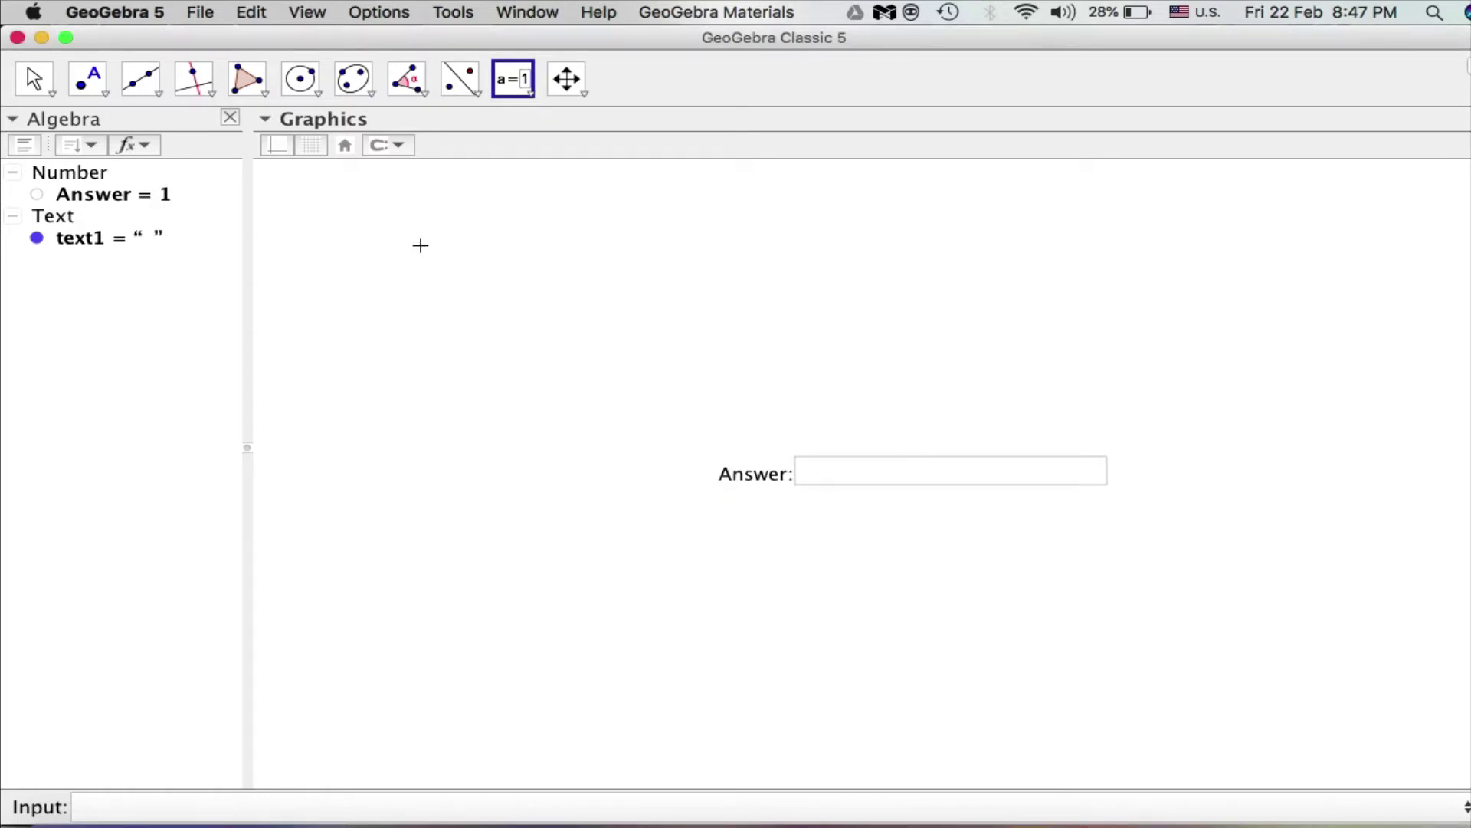
Switch to the Move tool and enter 2 in the Answer input box to test its link to text1
left_click(817, 470)
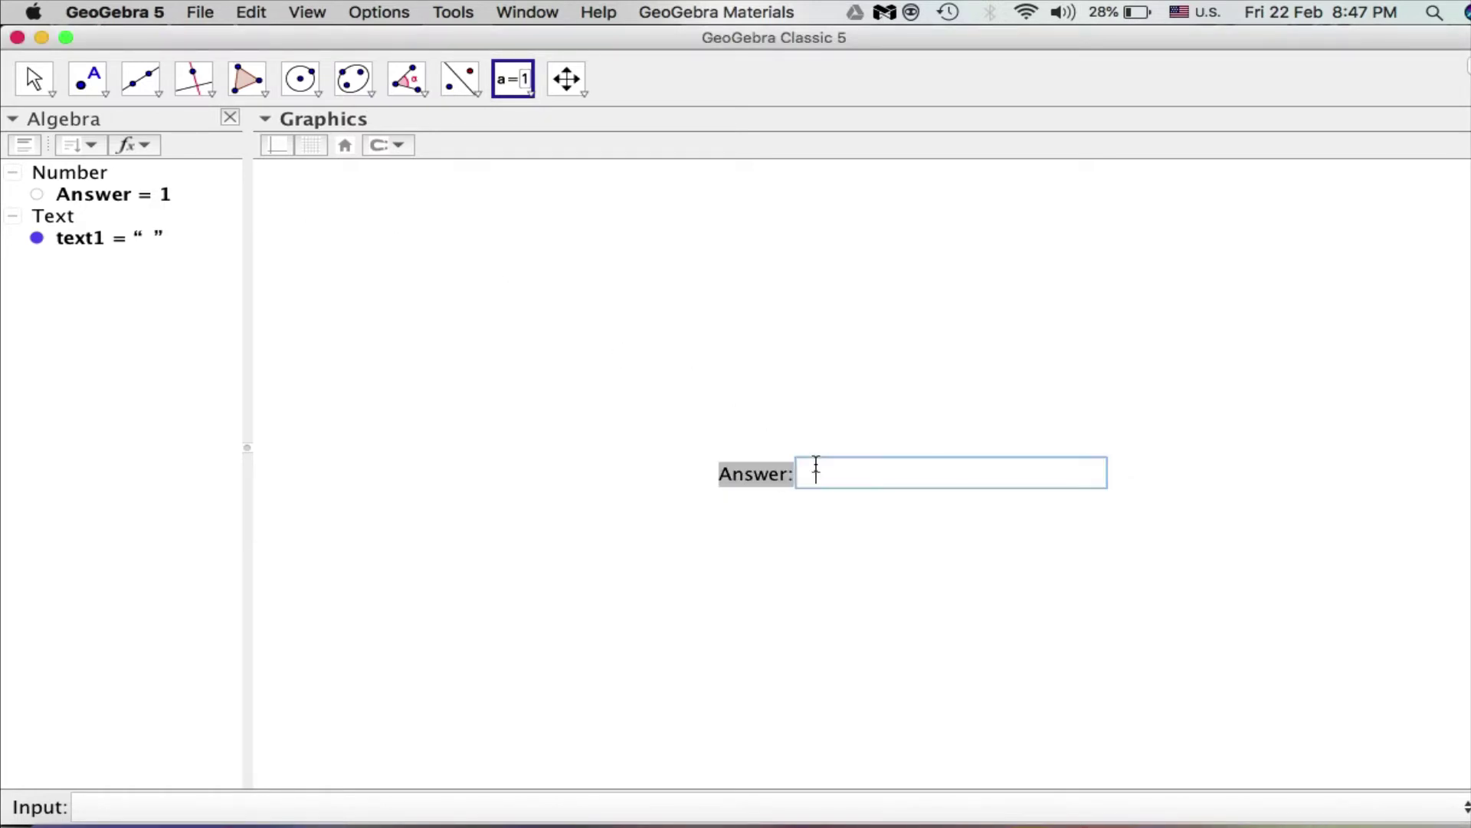
left_click(49, 93)
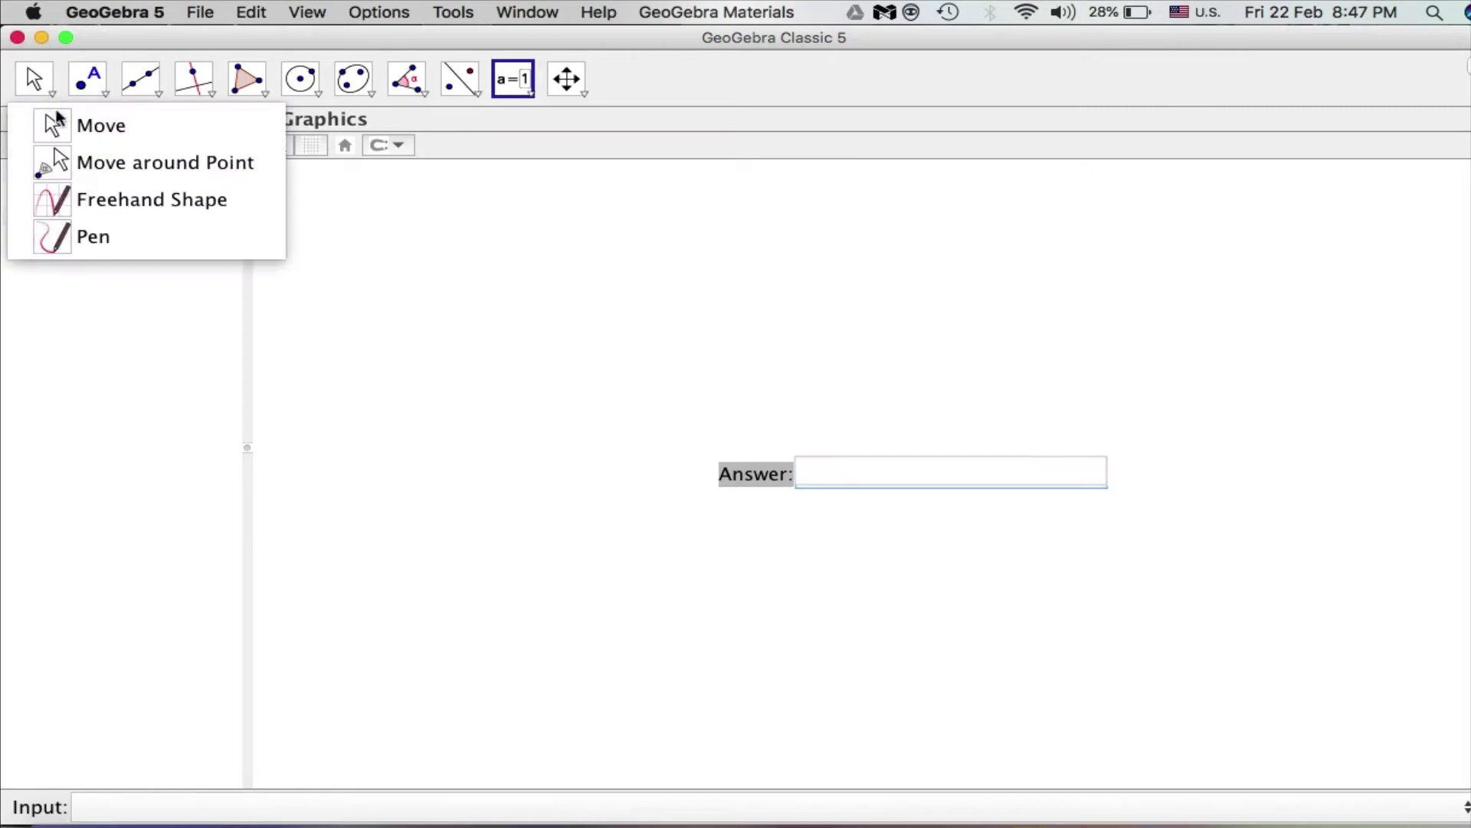
left_click(68, 127)
left_click(828, 474)
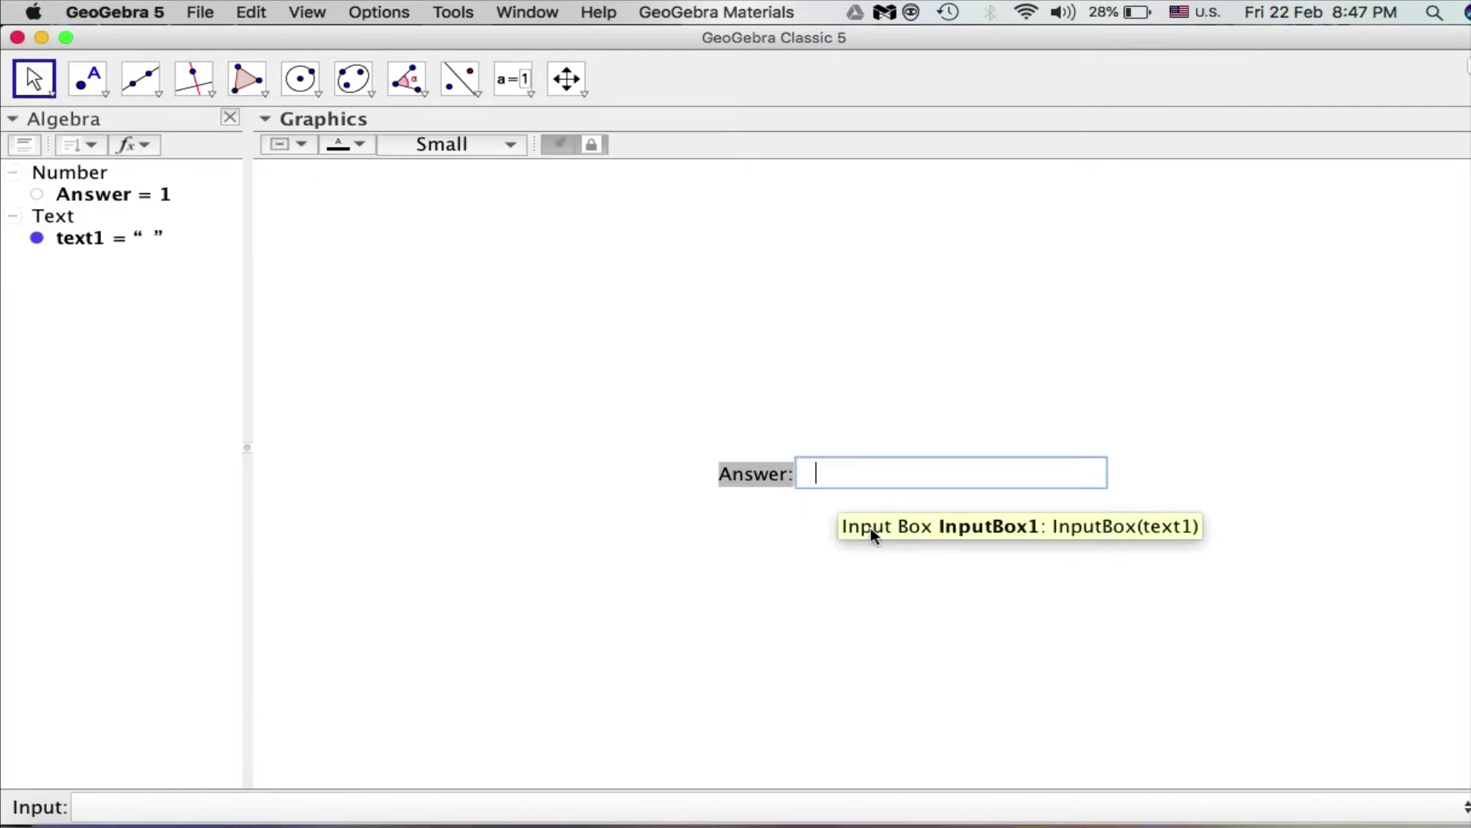
type("2")
key("Return")
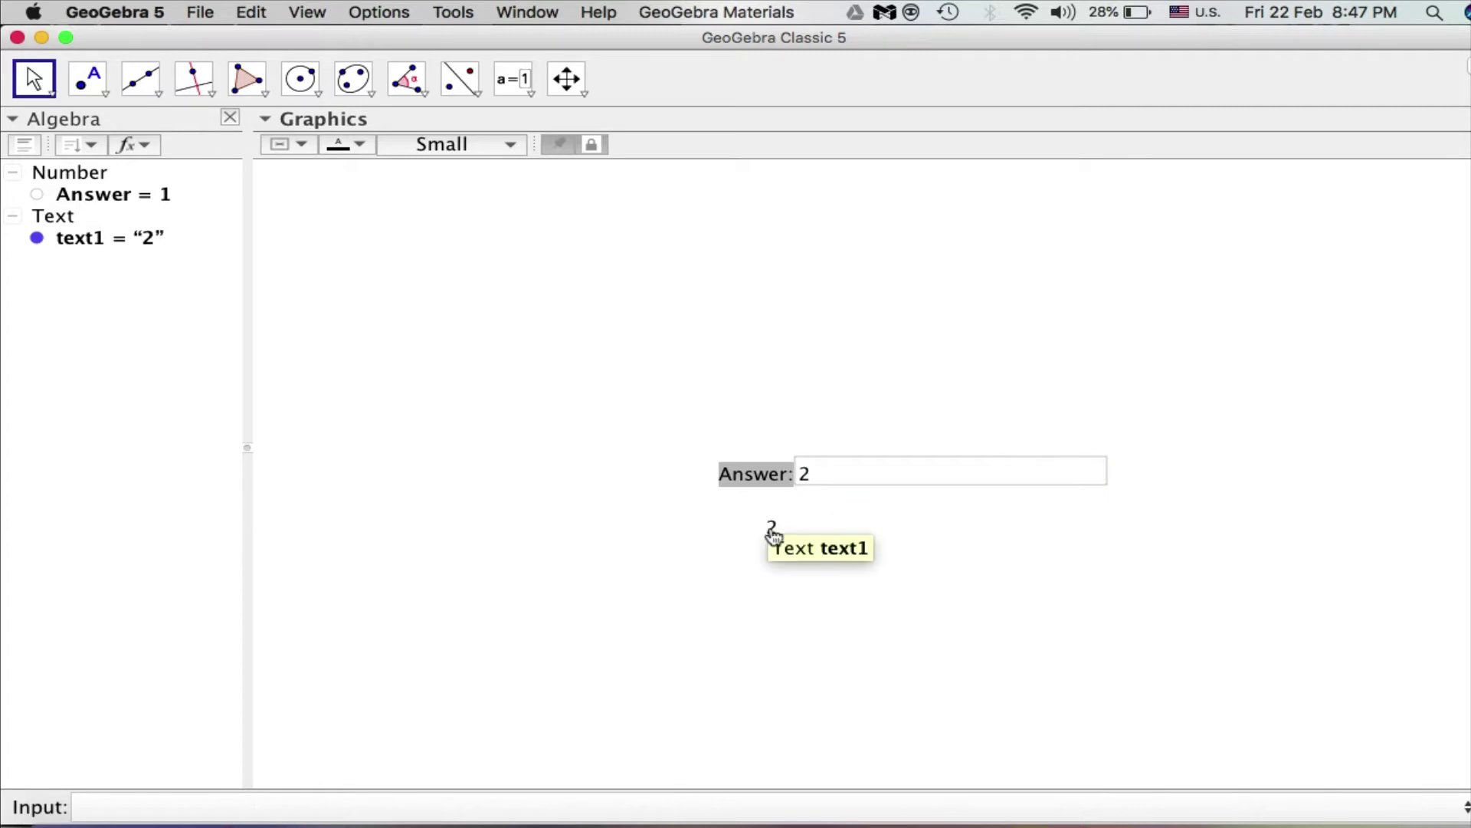
Select the text1 object below the input box and hide it from the Graphics view
left_click(54, 95)
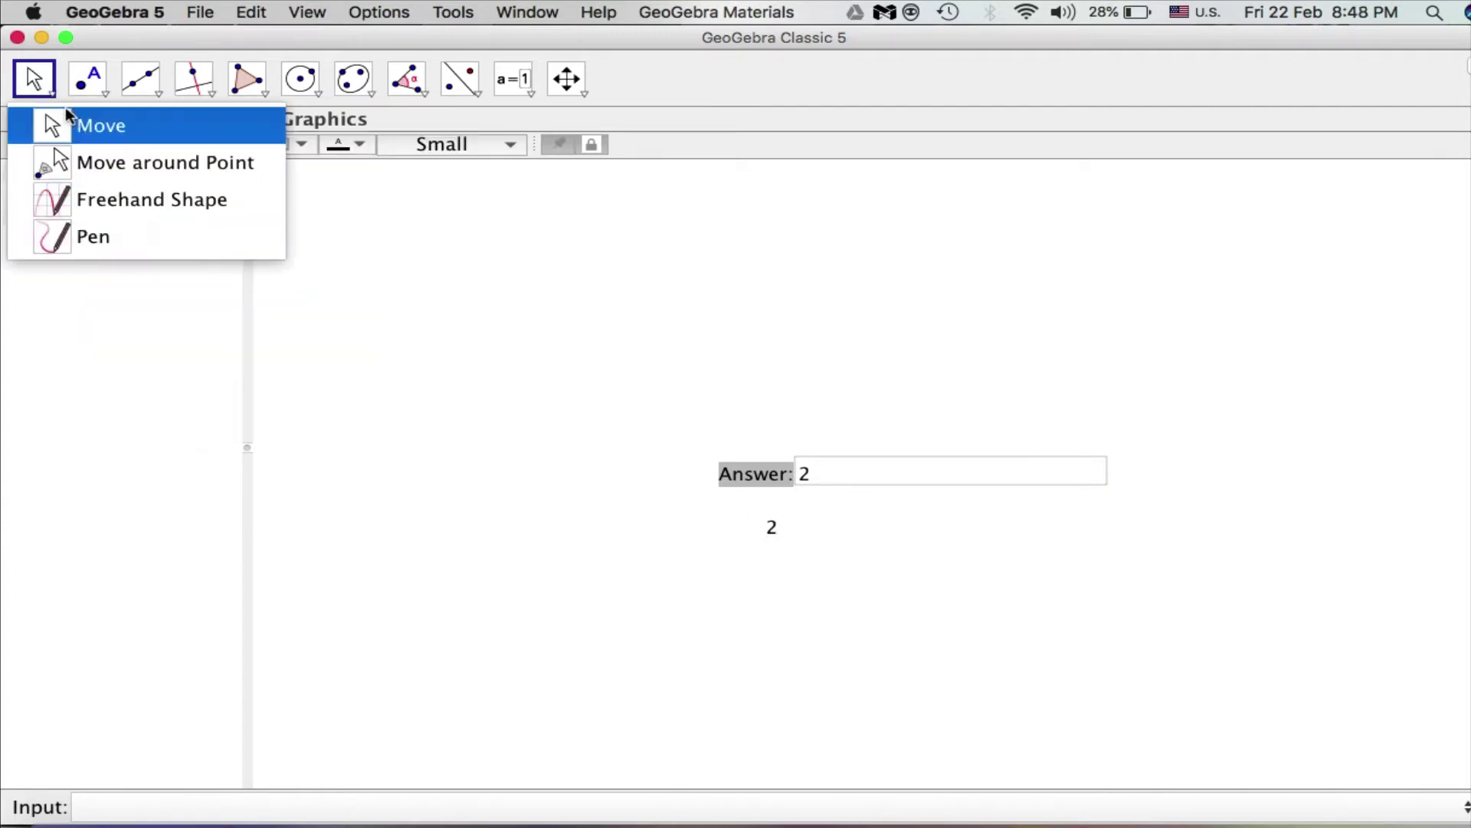
left_click(85, 125)
left_click(770, 528)
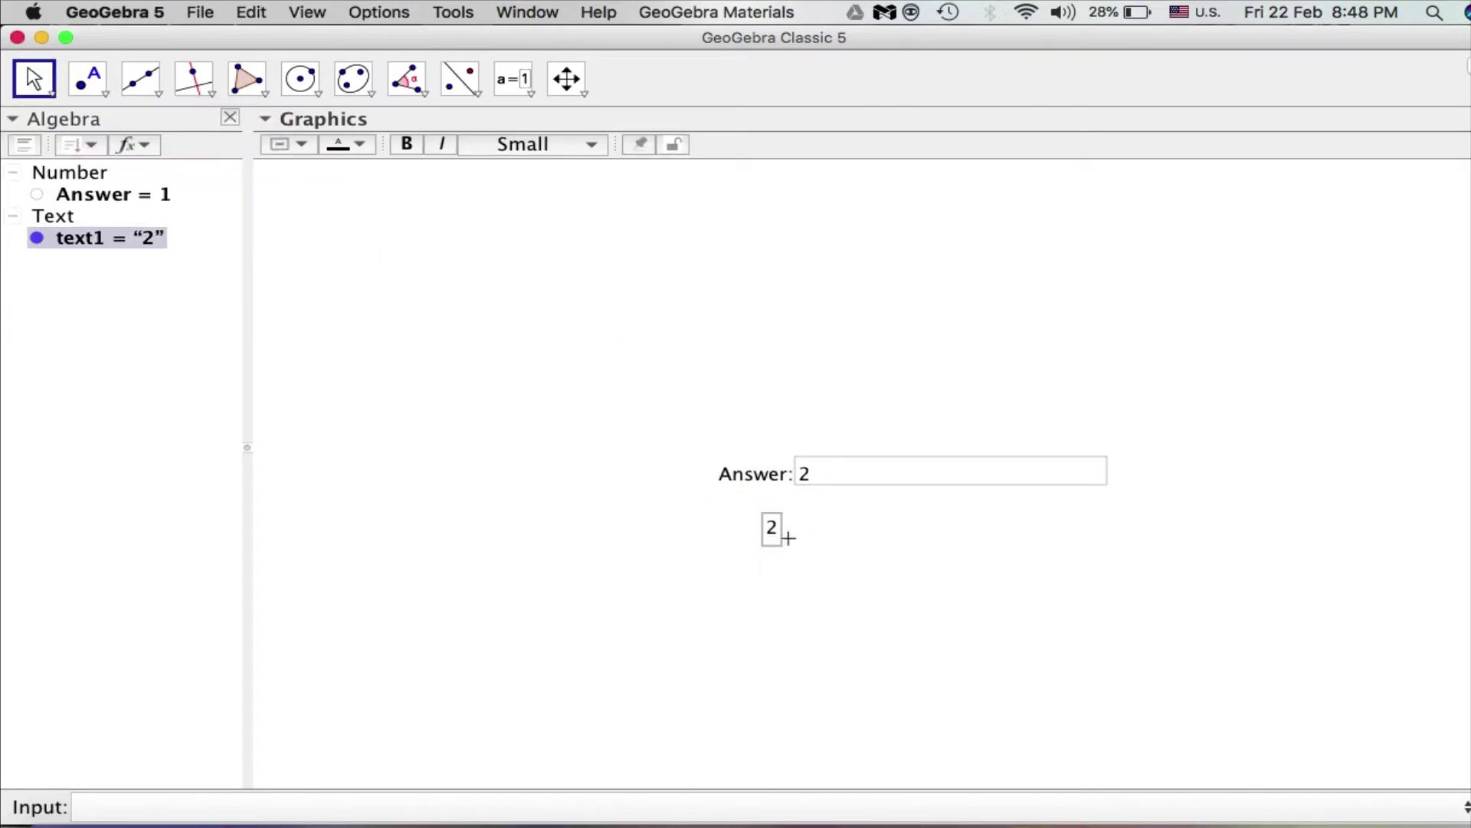
left_click(36, 239)
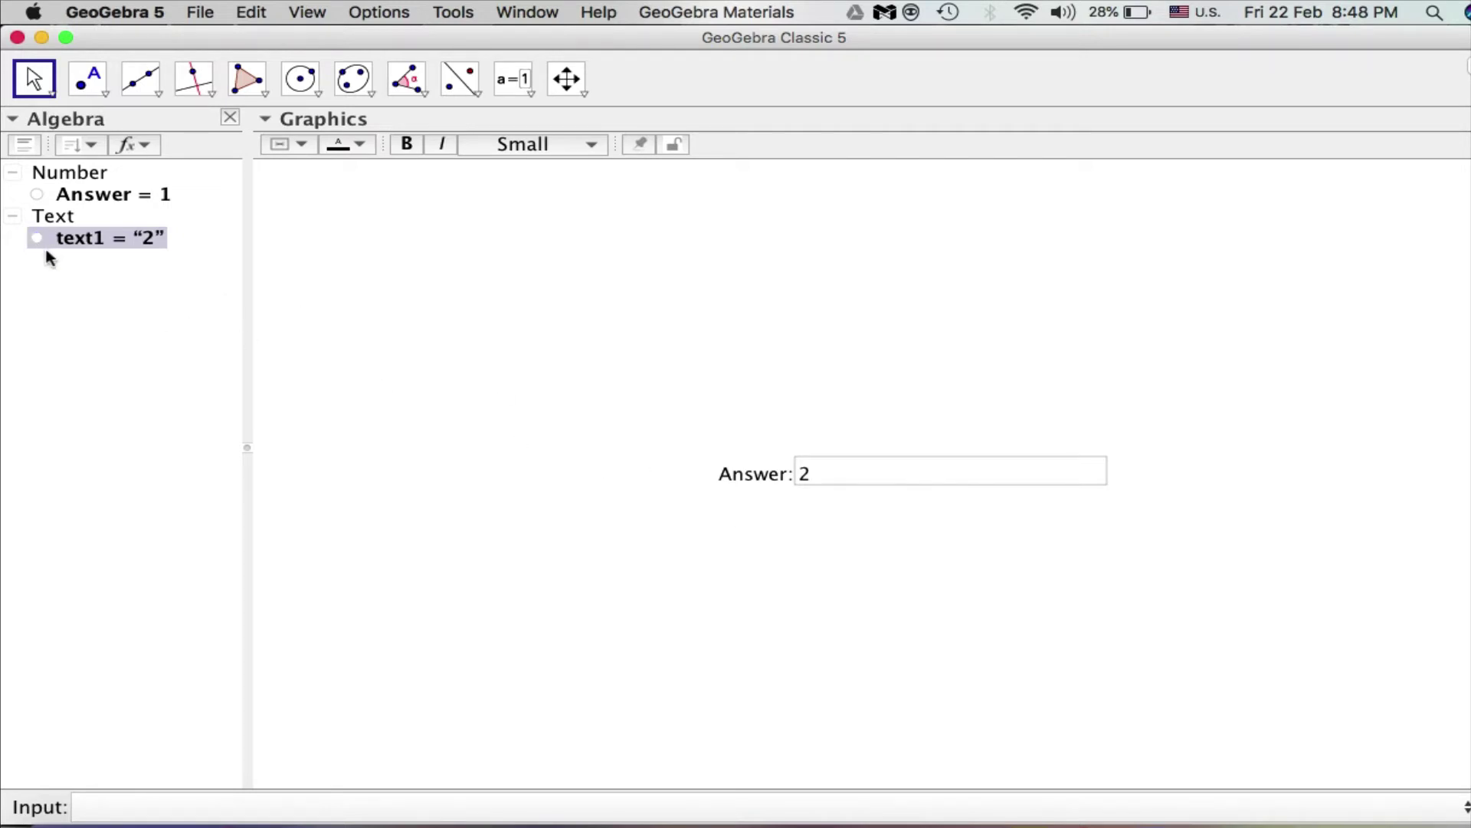
Enter 3 in the Answer input box to test it with text1 hidden
left_click(819, 479)
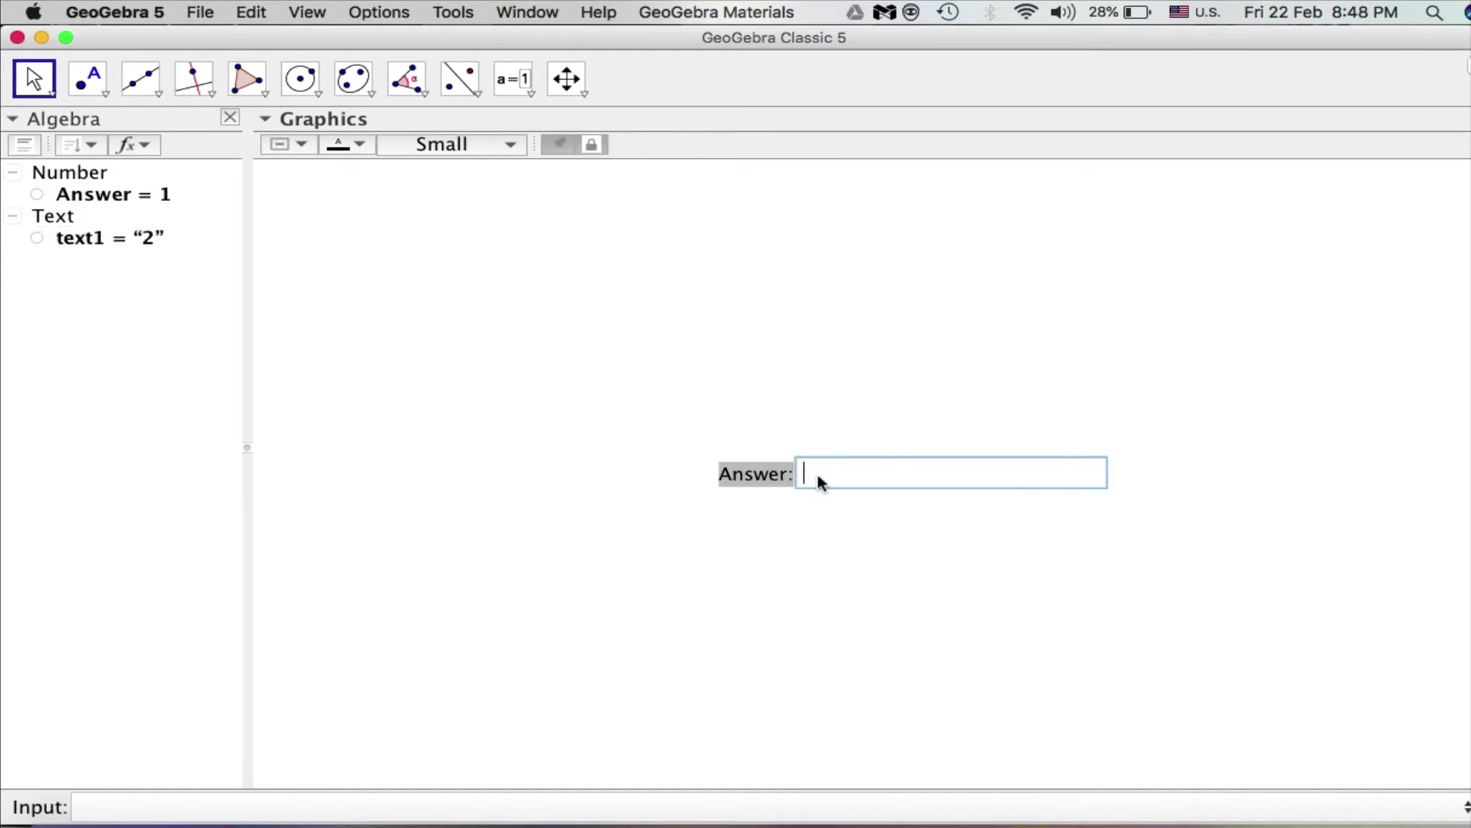
type("3")
key("Return")
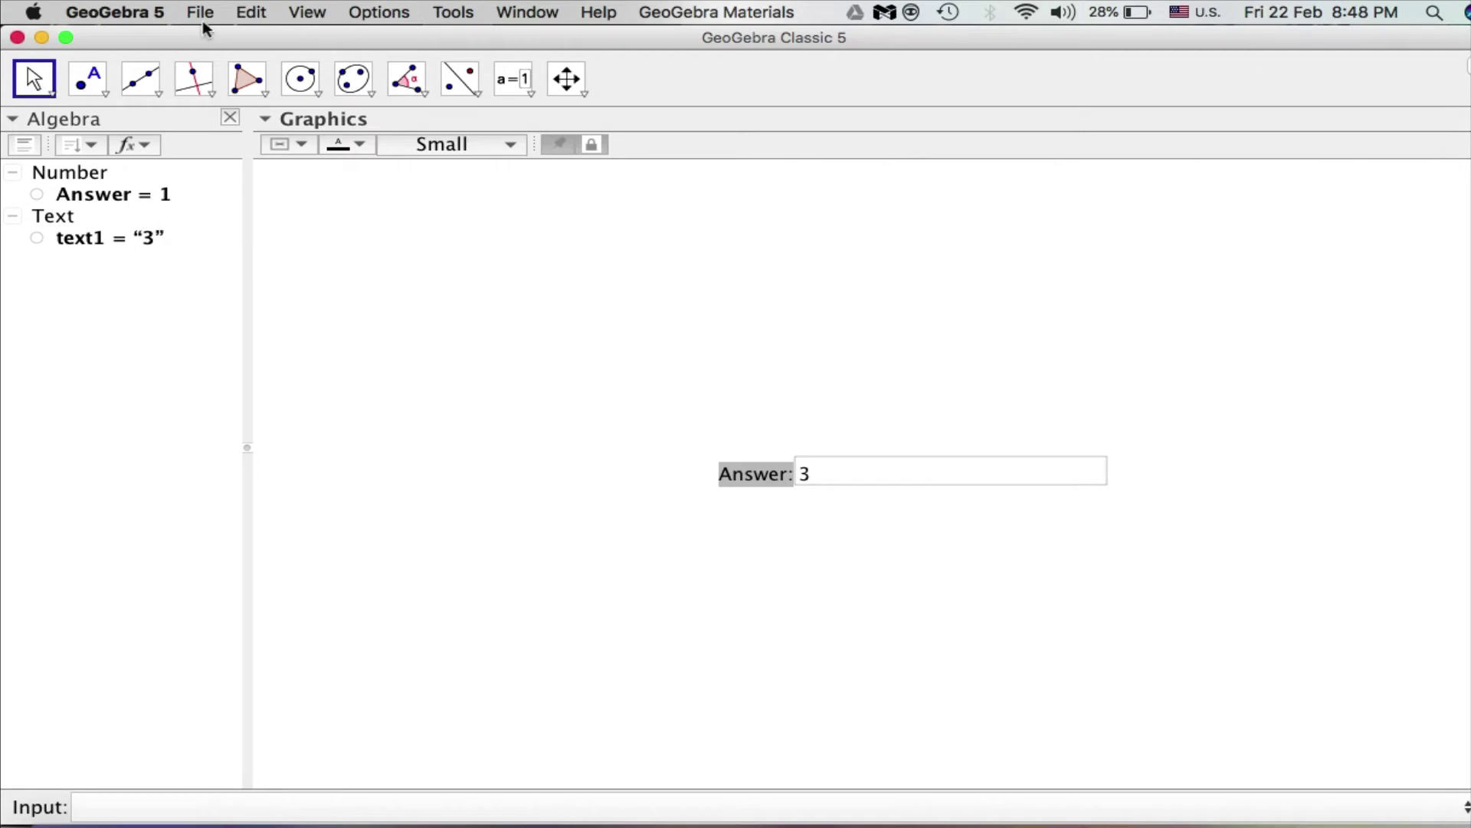
Give text1 the On Update script ParseToNumber[Answer,text1] in its object properties, save it and close the properties
left_click(250, 13)
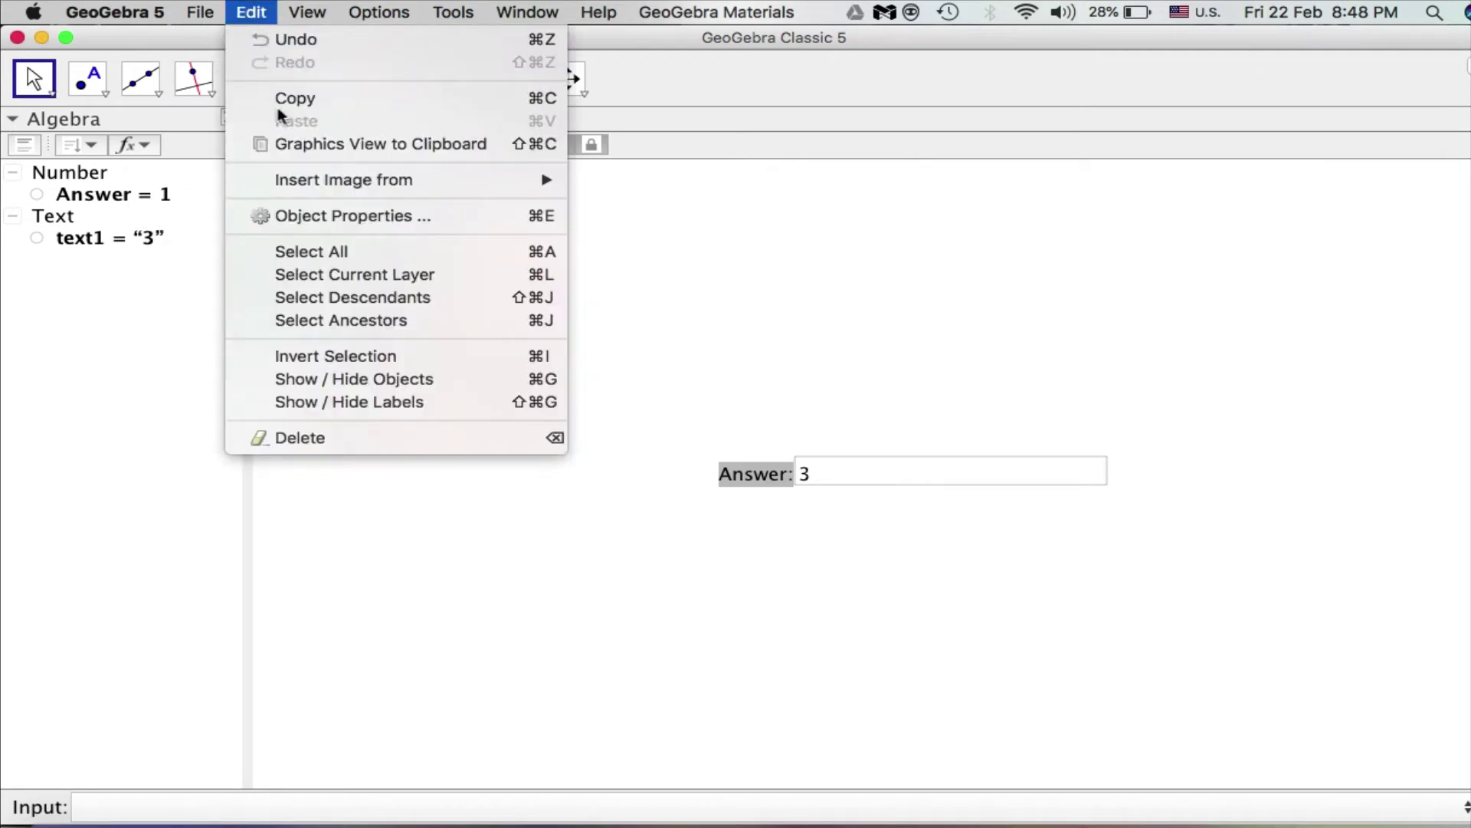
left_click(306, 216)
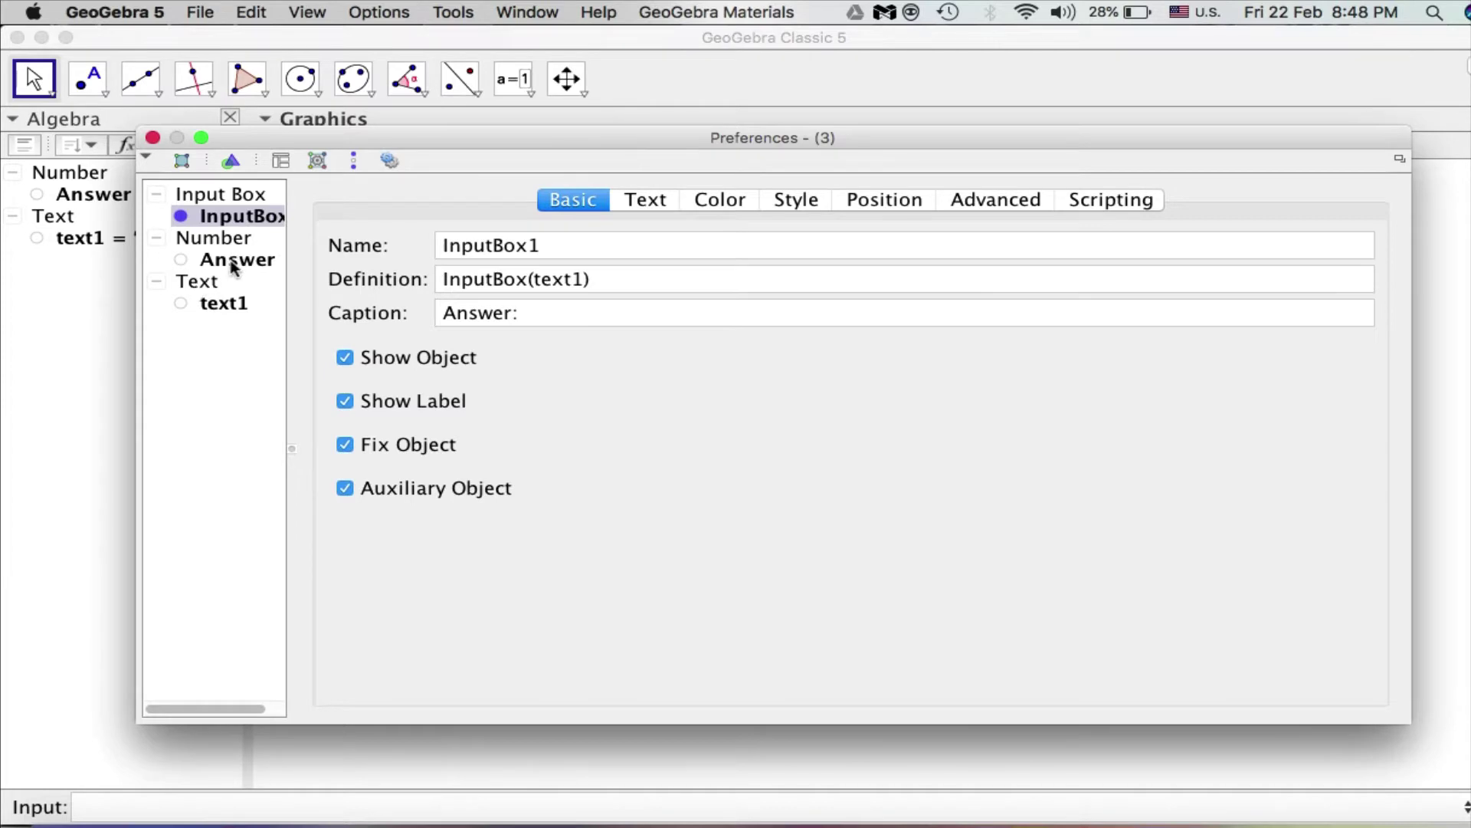
left_click(222, 306)
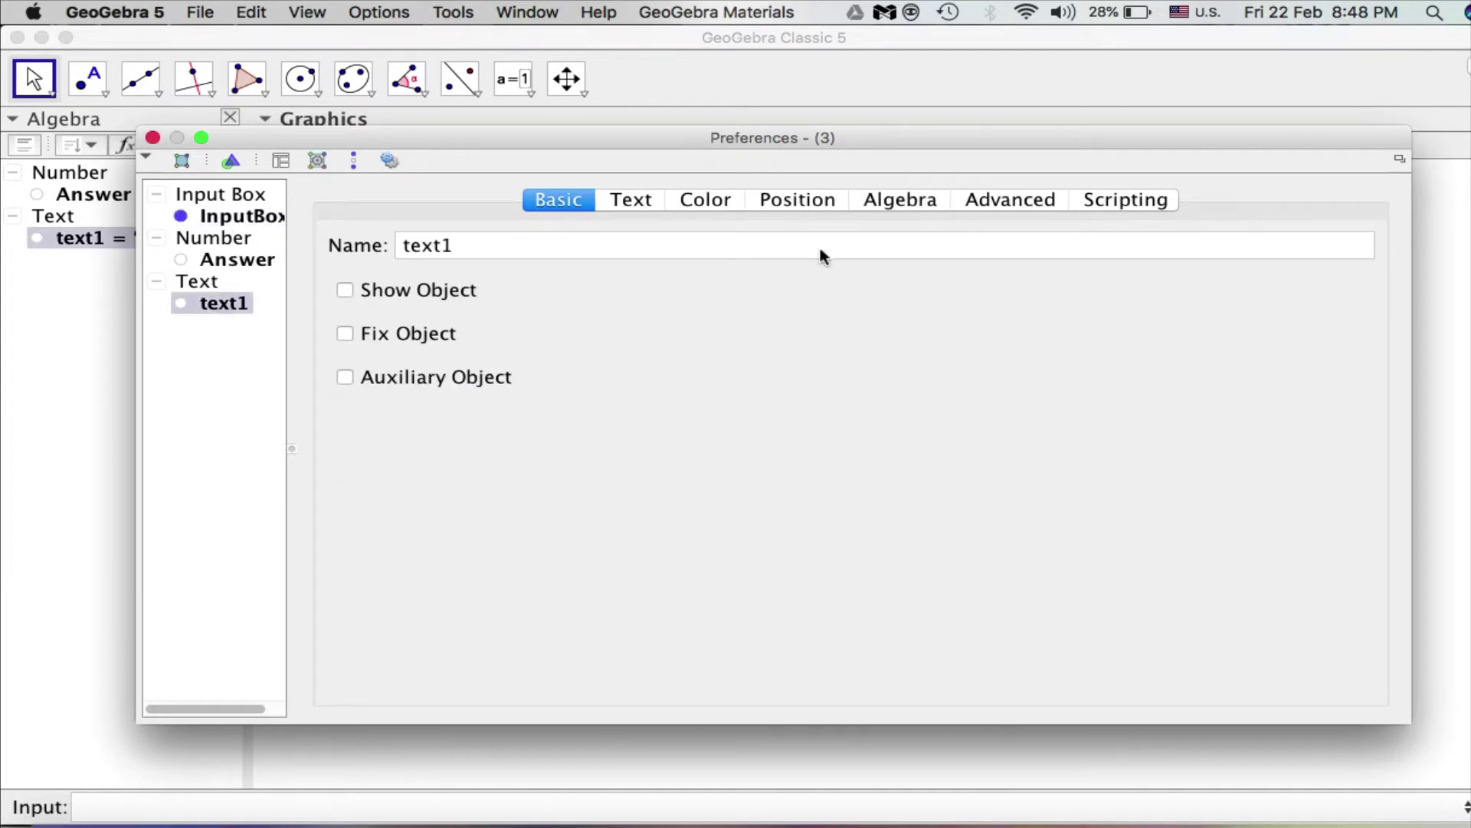
left_click(1125, 200)
left_click(803, 237)
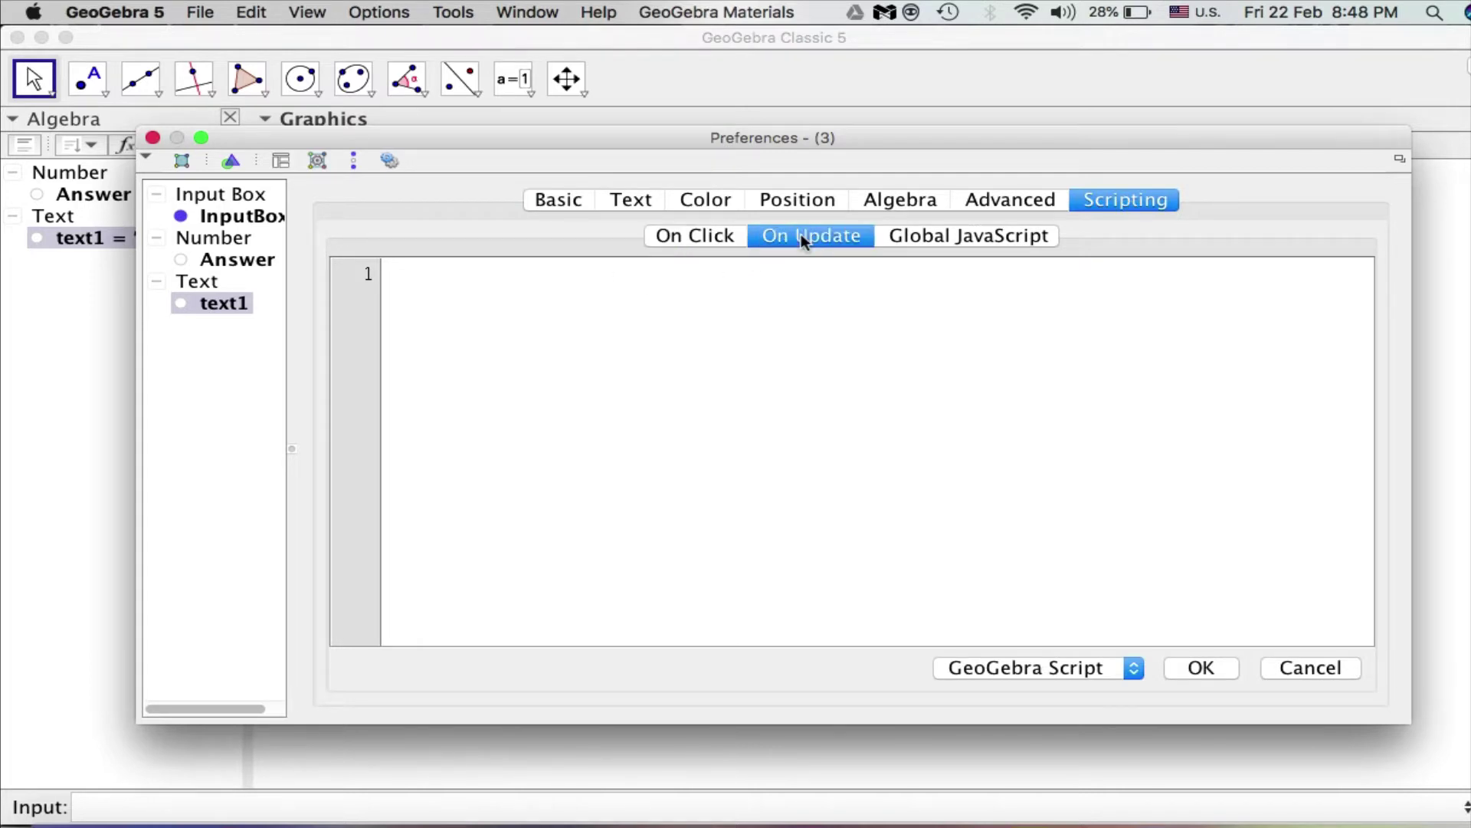
type("ParseToN")
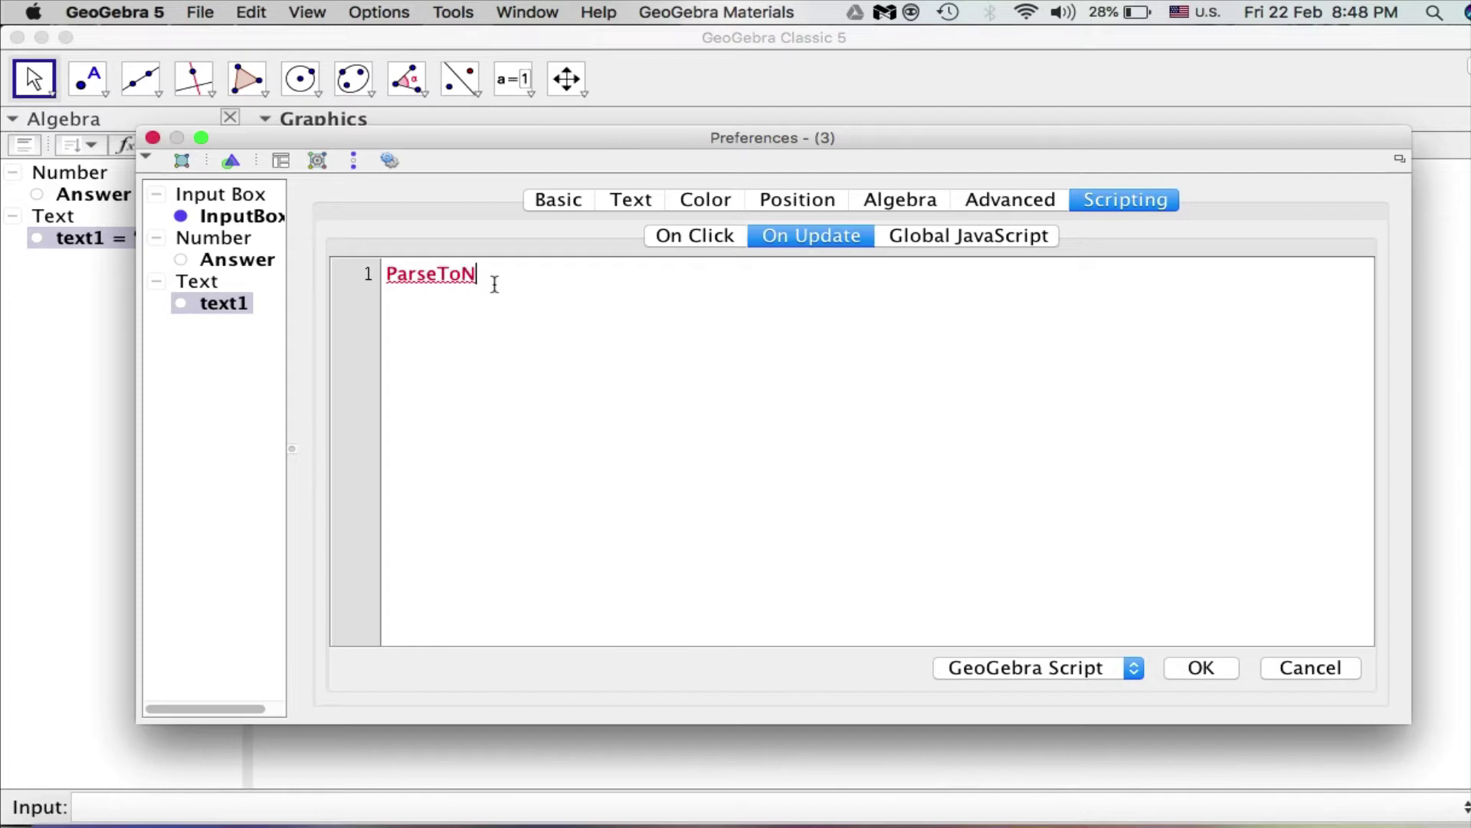
type("umber[")
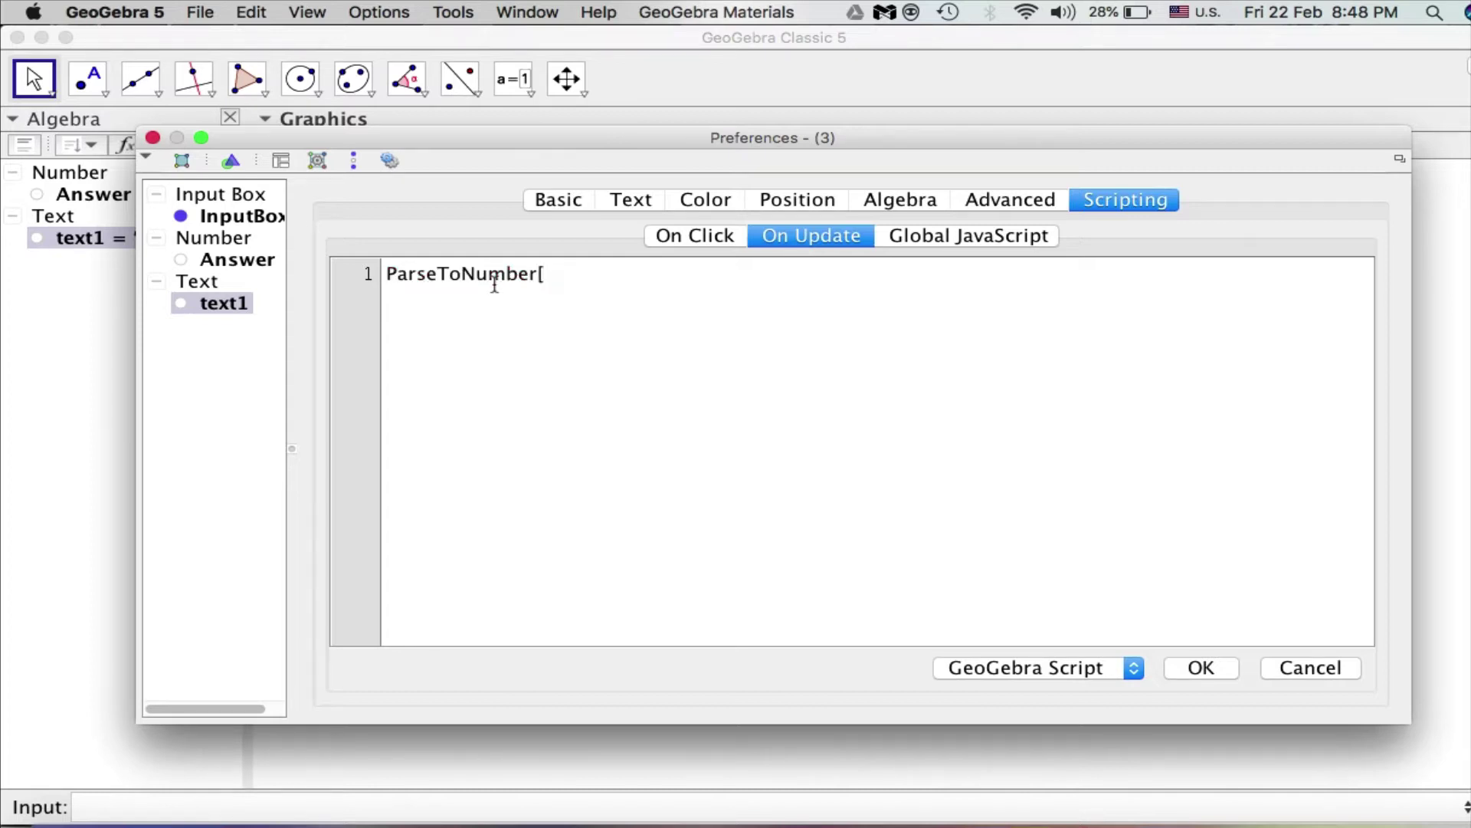
type("Answer,text")
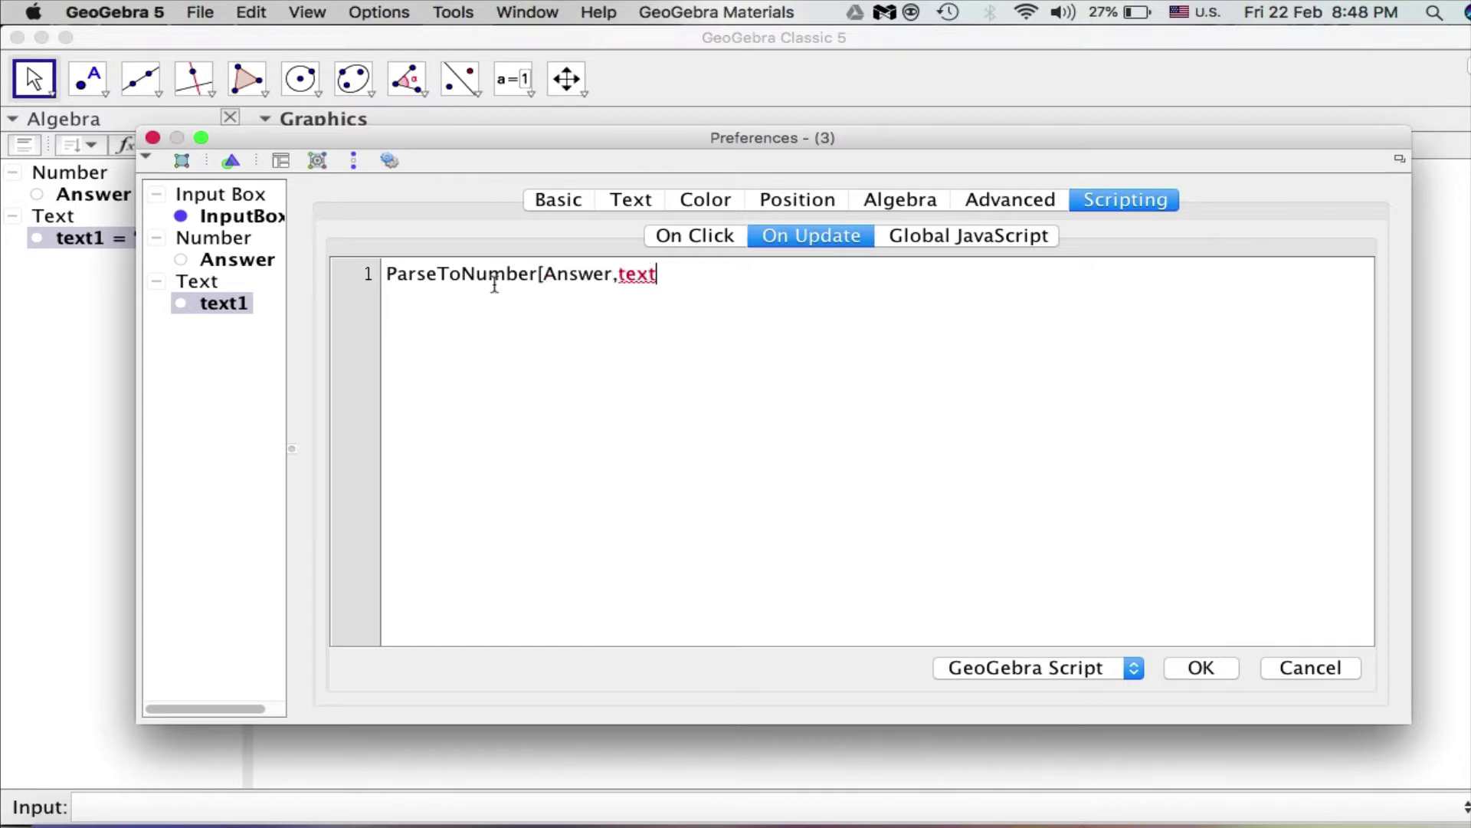
type("1]")
left_click(1201, 669)
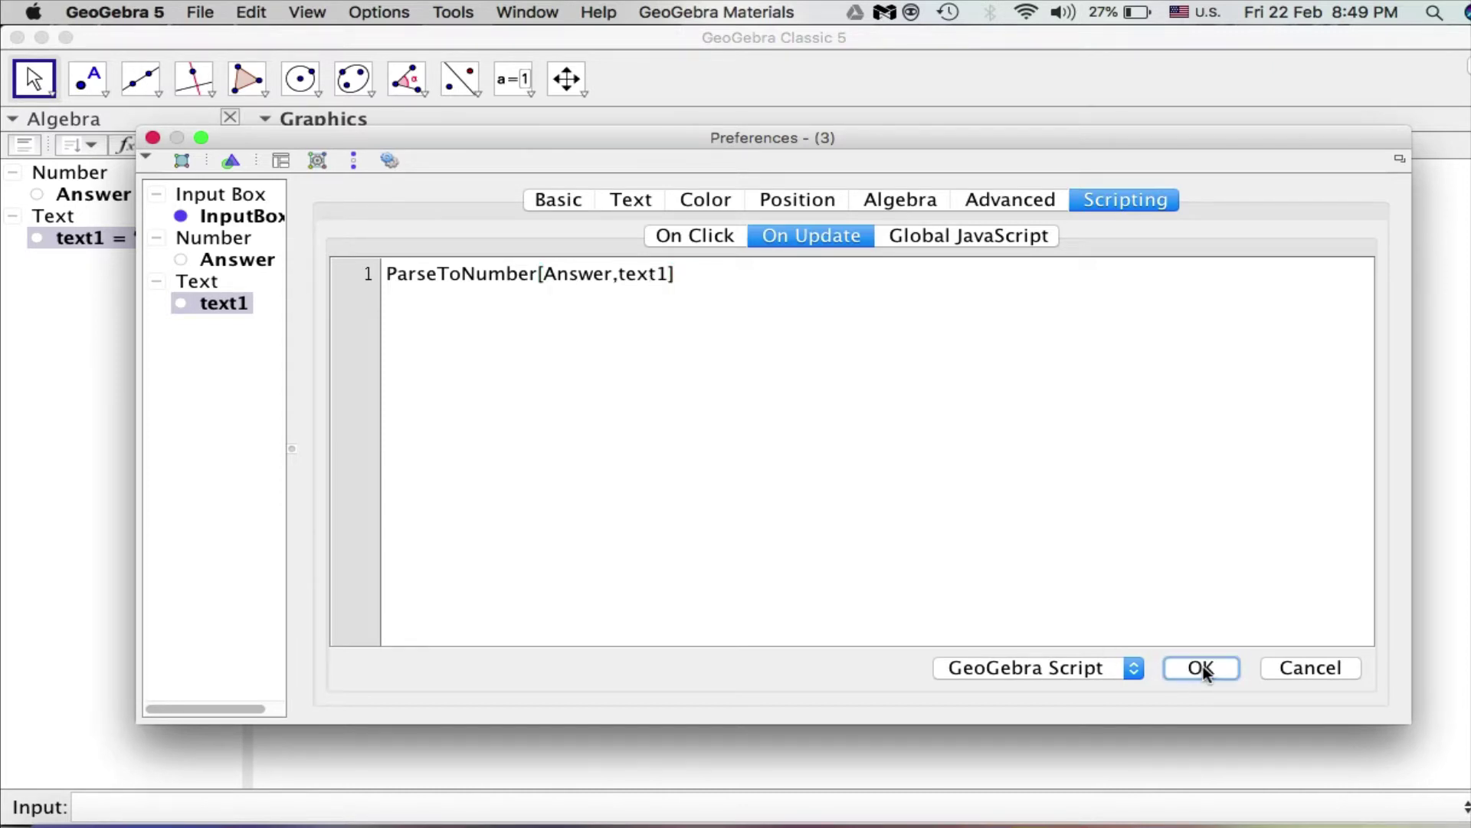
left_click(152, 137)
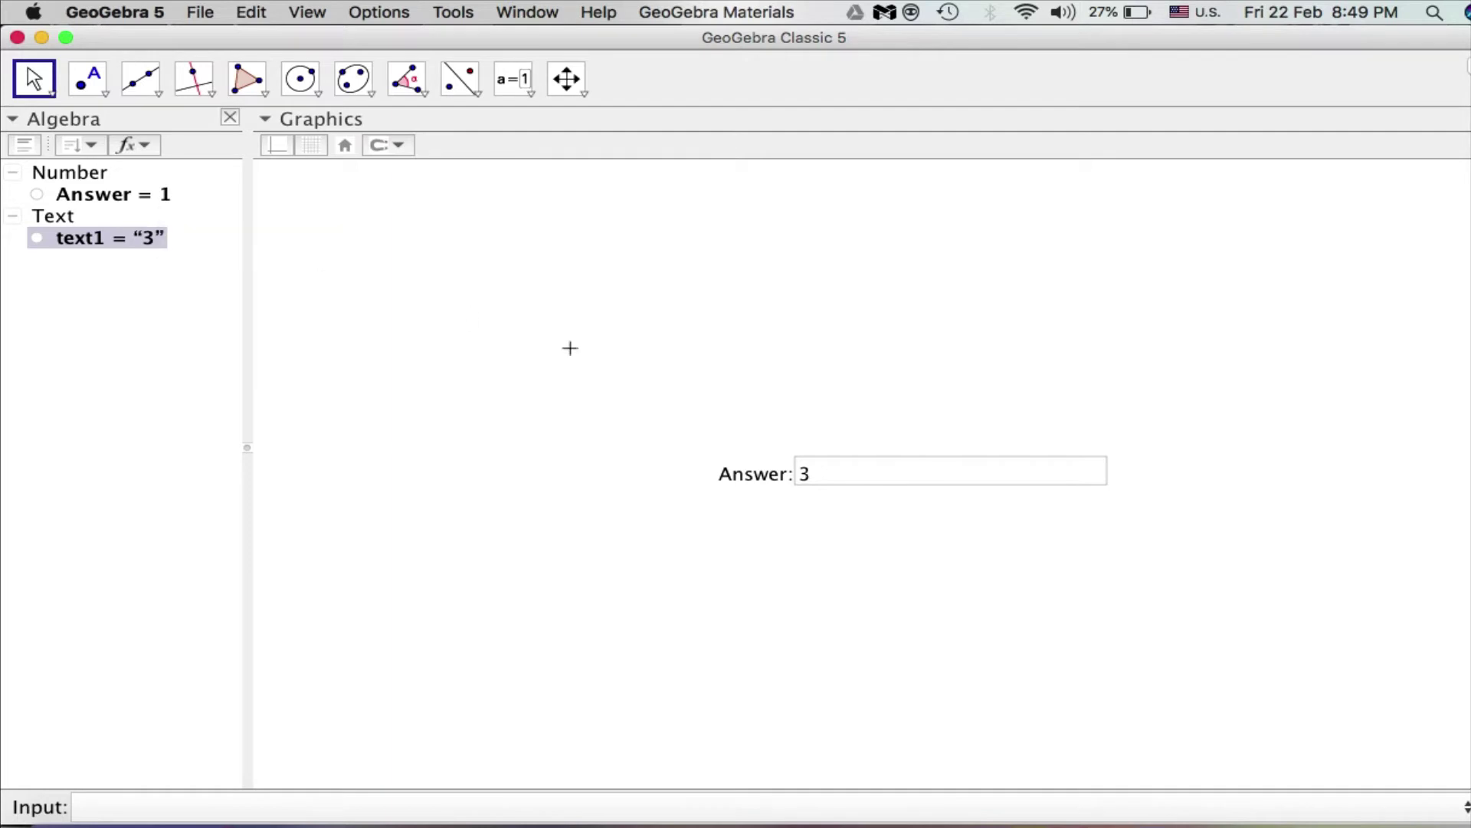
Enter 4 in the Answer input box to test the On Update script
left_click(835, 476)
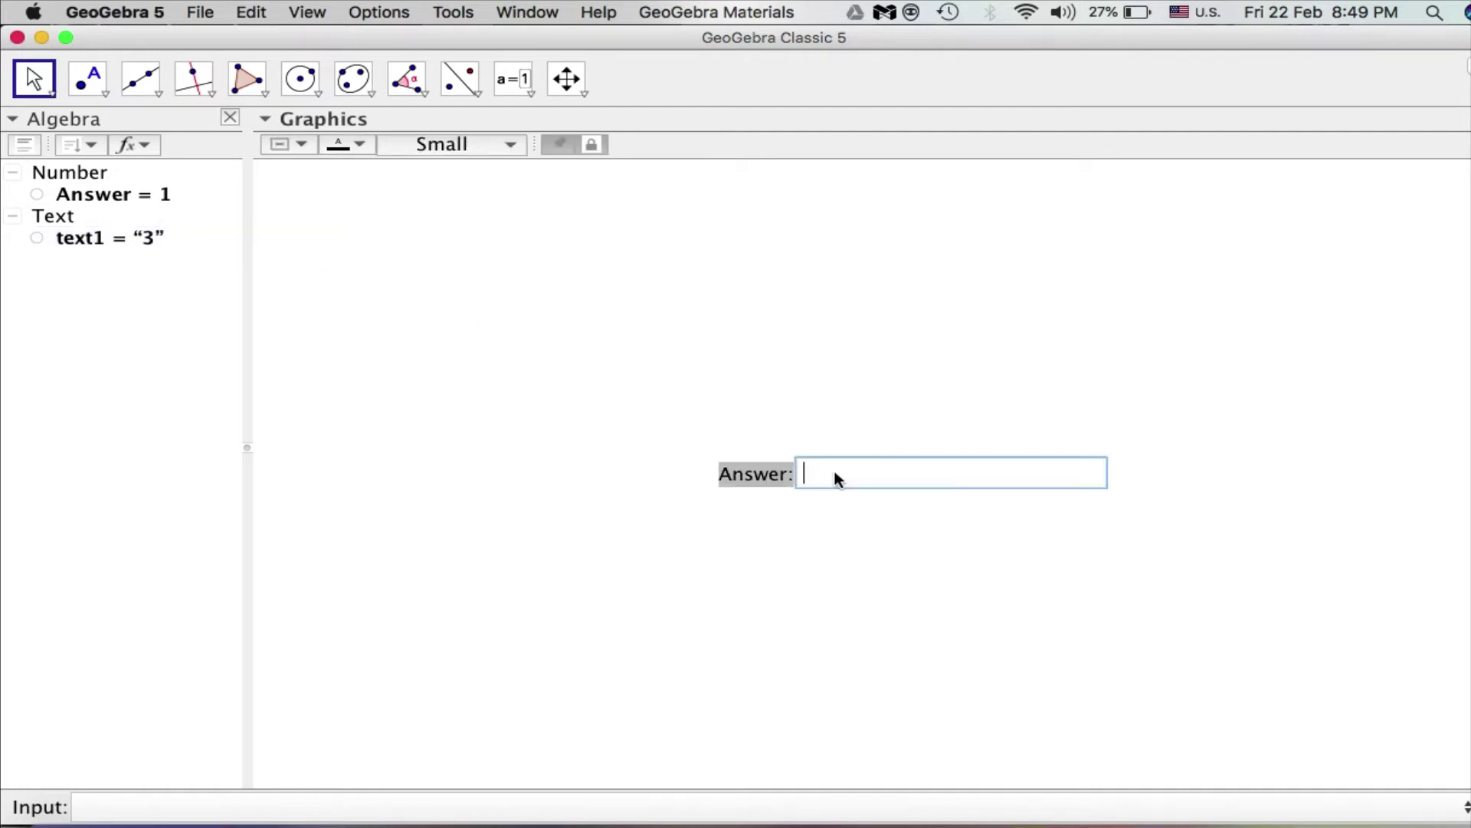
type("4")
key("Return")
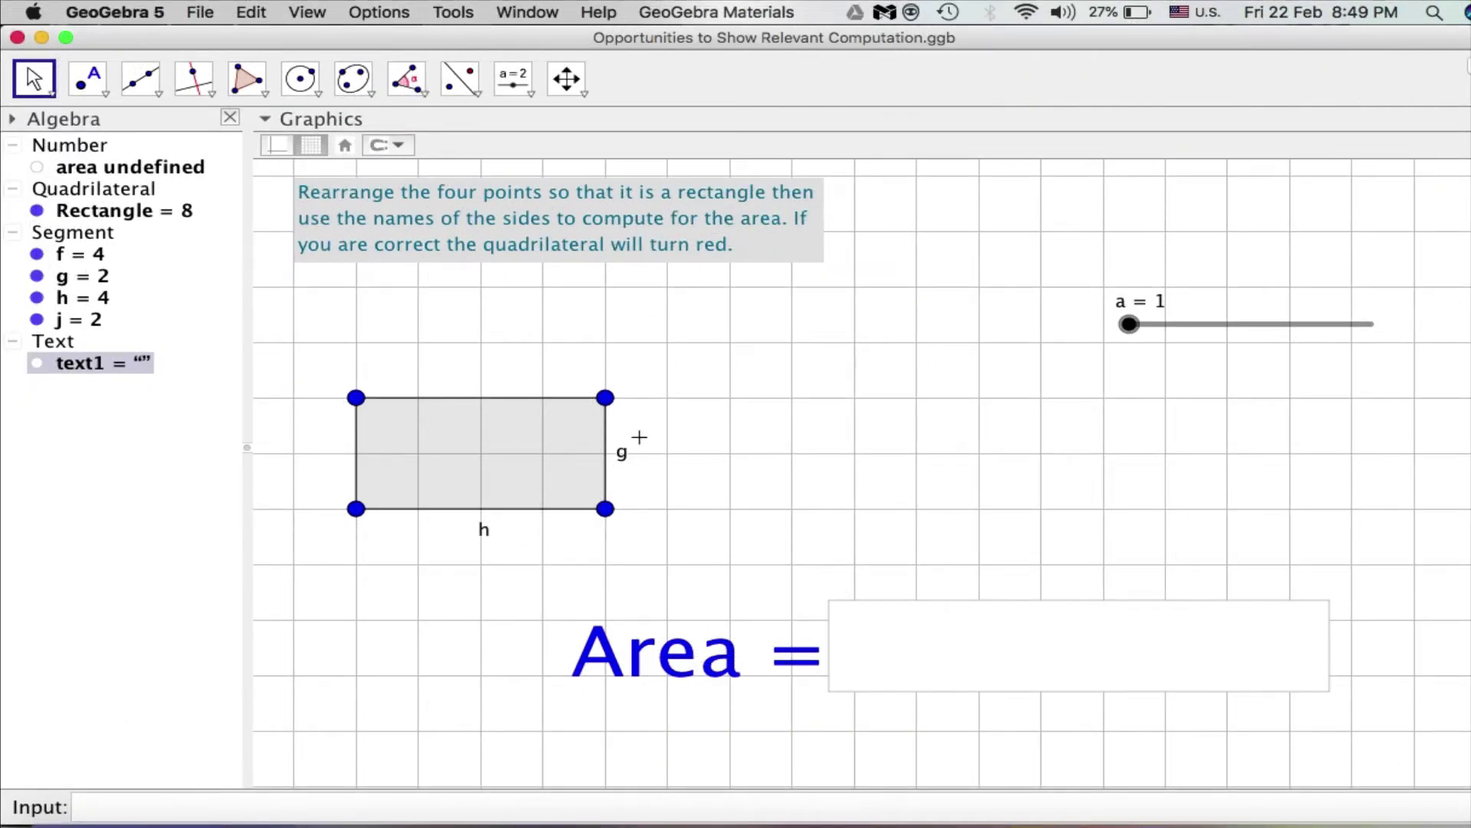
Widen the rectangle to 5 units by moving its two right-hand vertices one grid unit outward
left_click(605, 509)
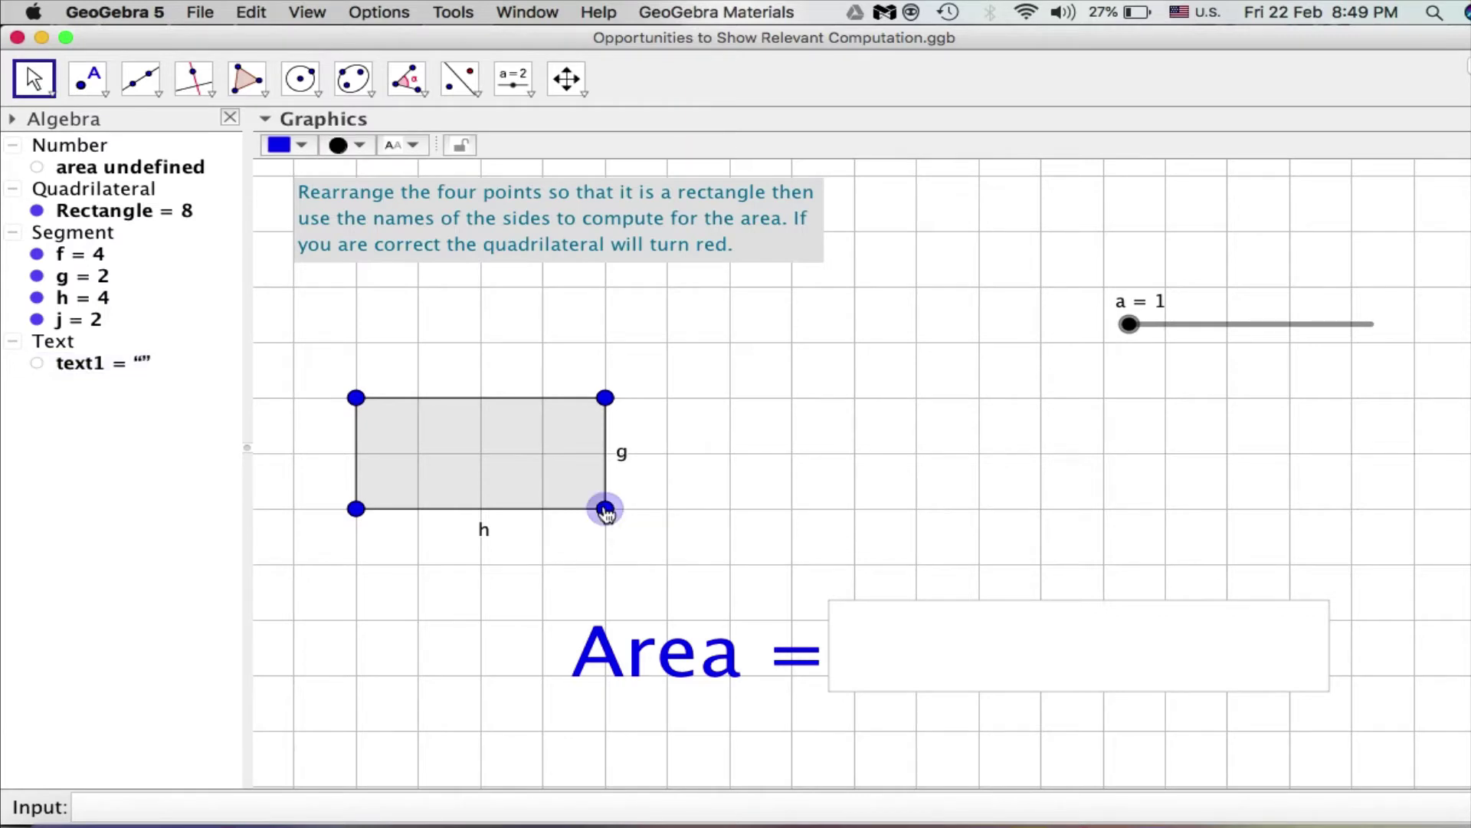
left_click_drag(605, 510, 667, 509)
left_click_drag(606, 397, 665, 400)
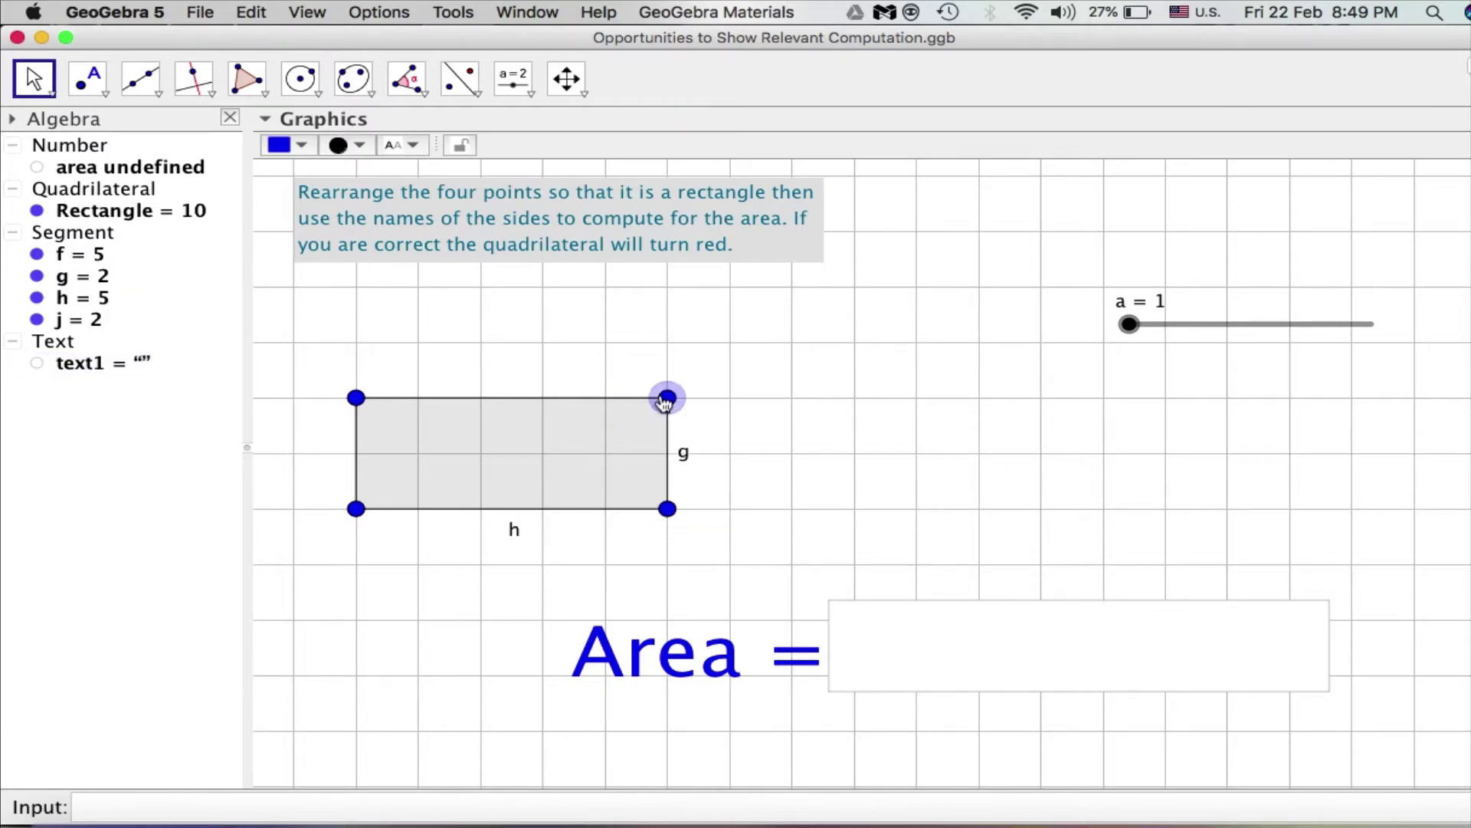
key("Escape")
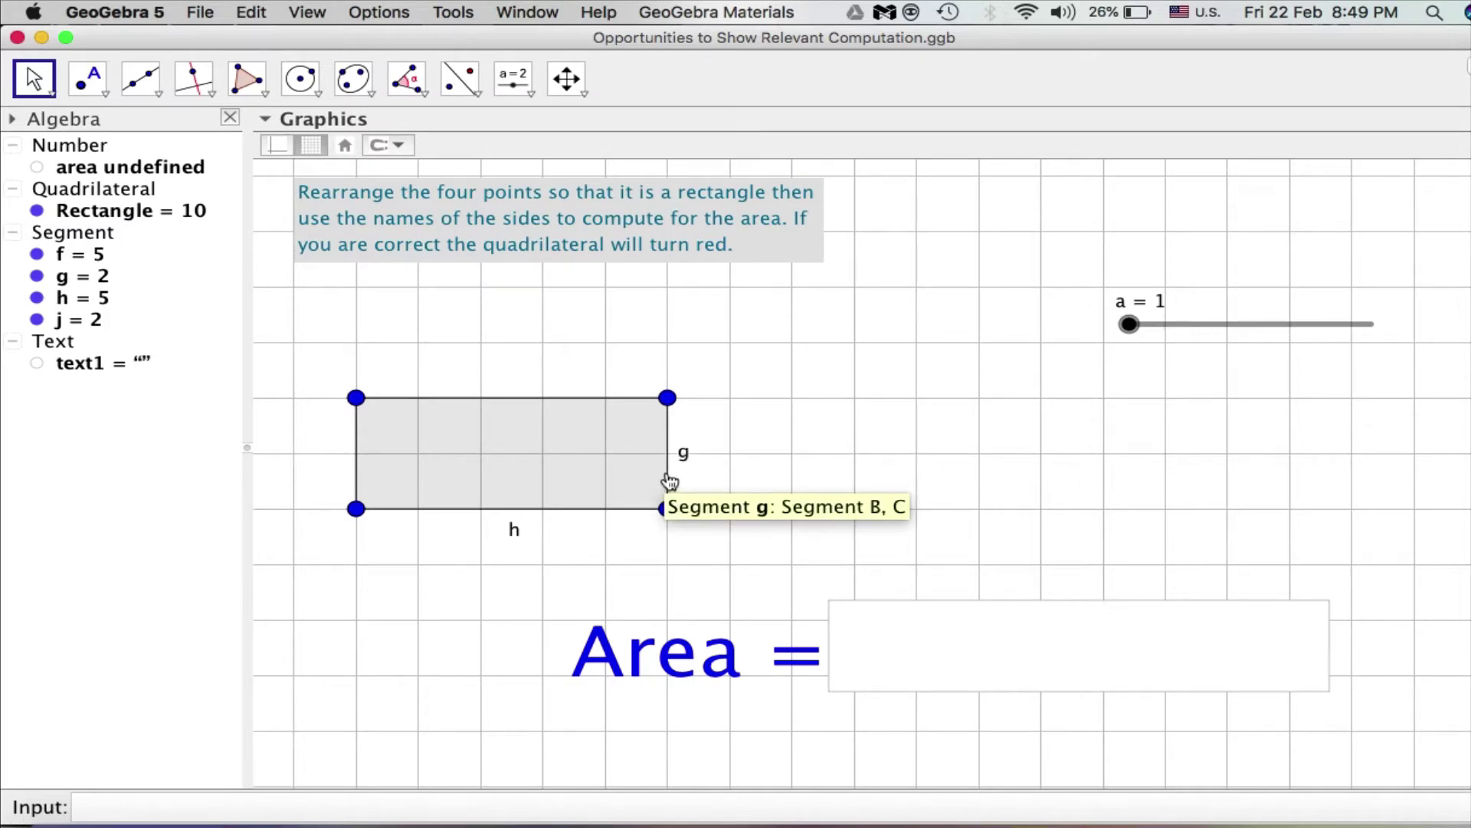
Enter 10 in the Area input box to test that the typed text is parsed into a number
left_click(859, 653)
type("10")
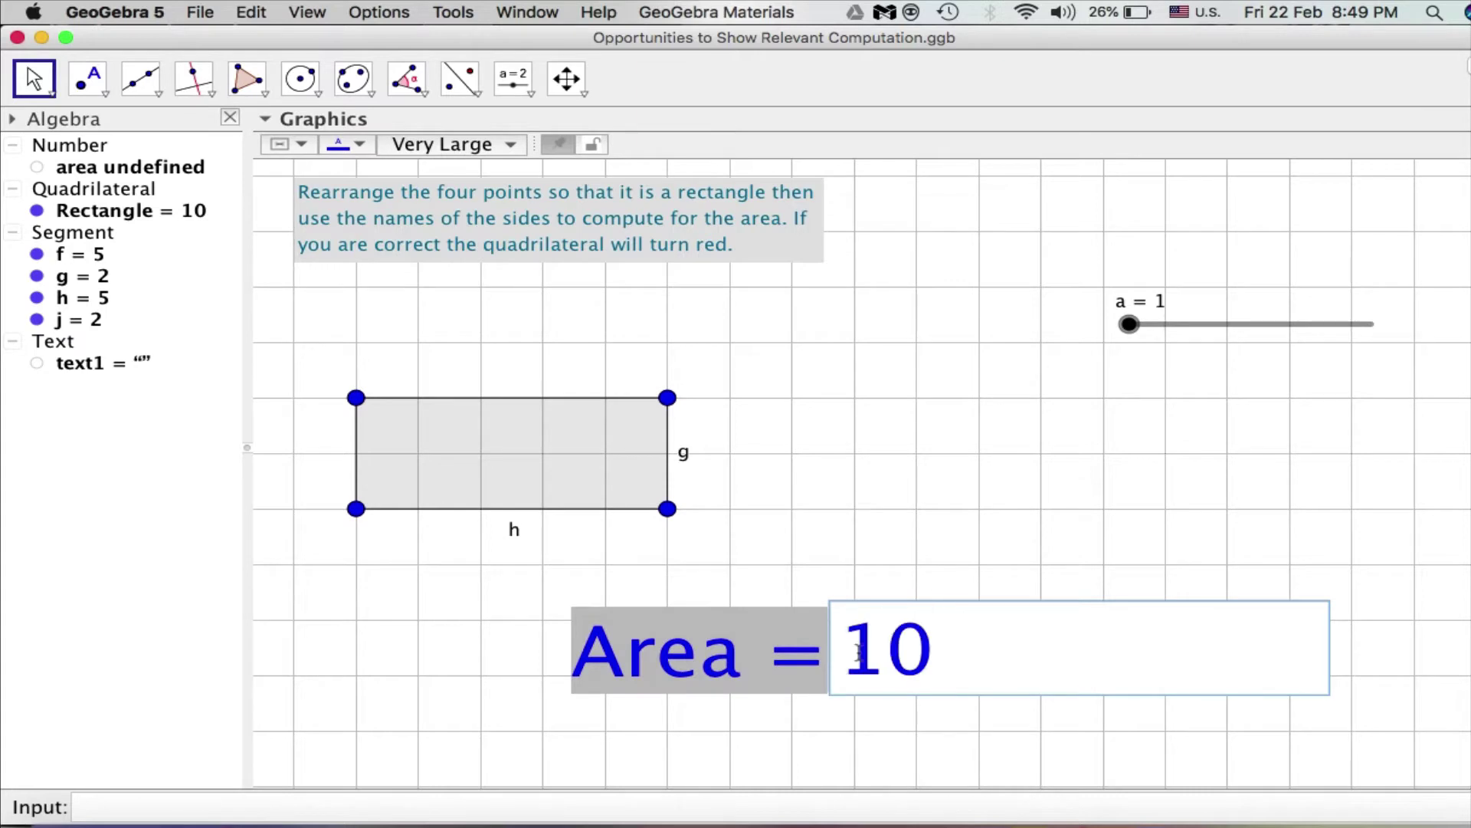
key("Return")
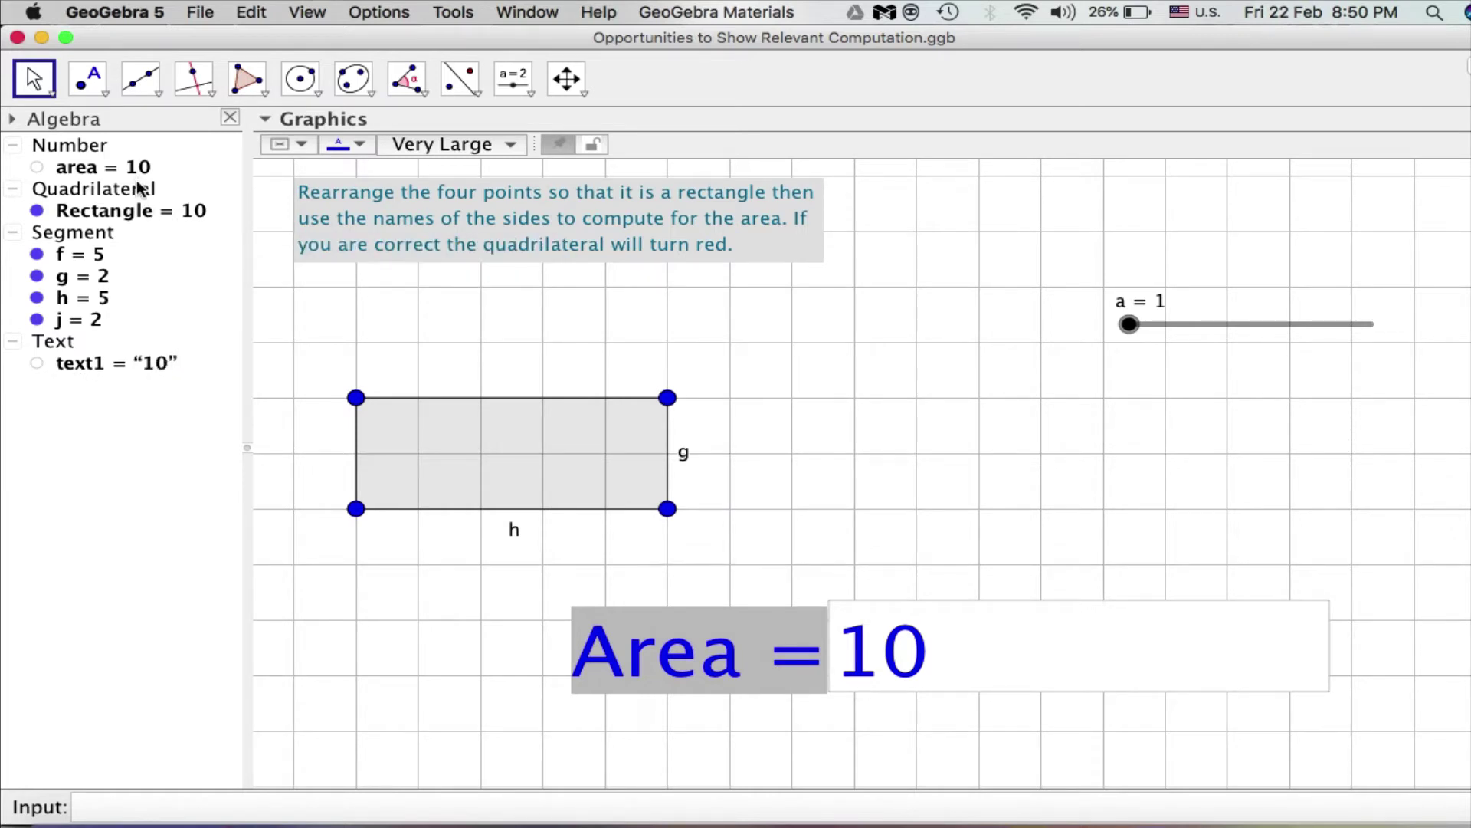
Replace the Area input box entry with 8 to test the script with another value
left_click(944, 657)
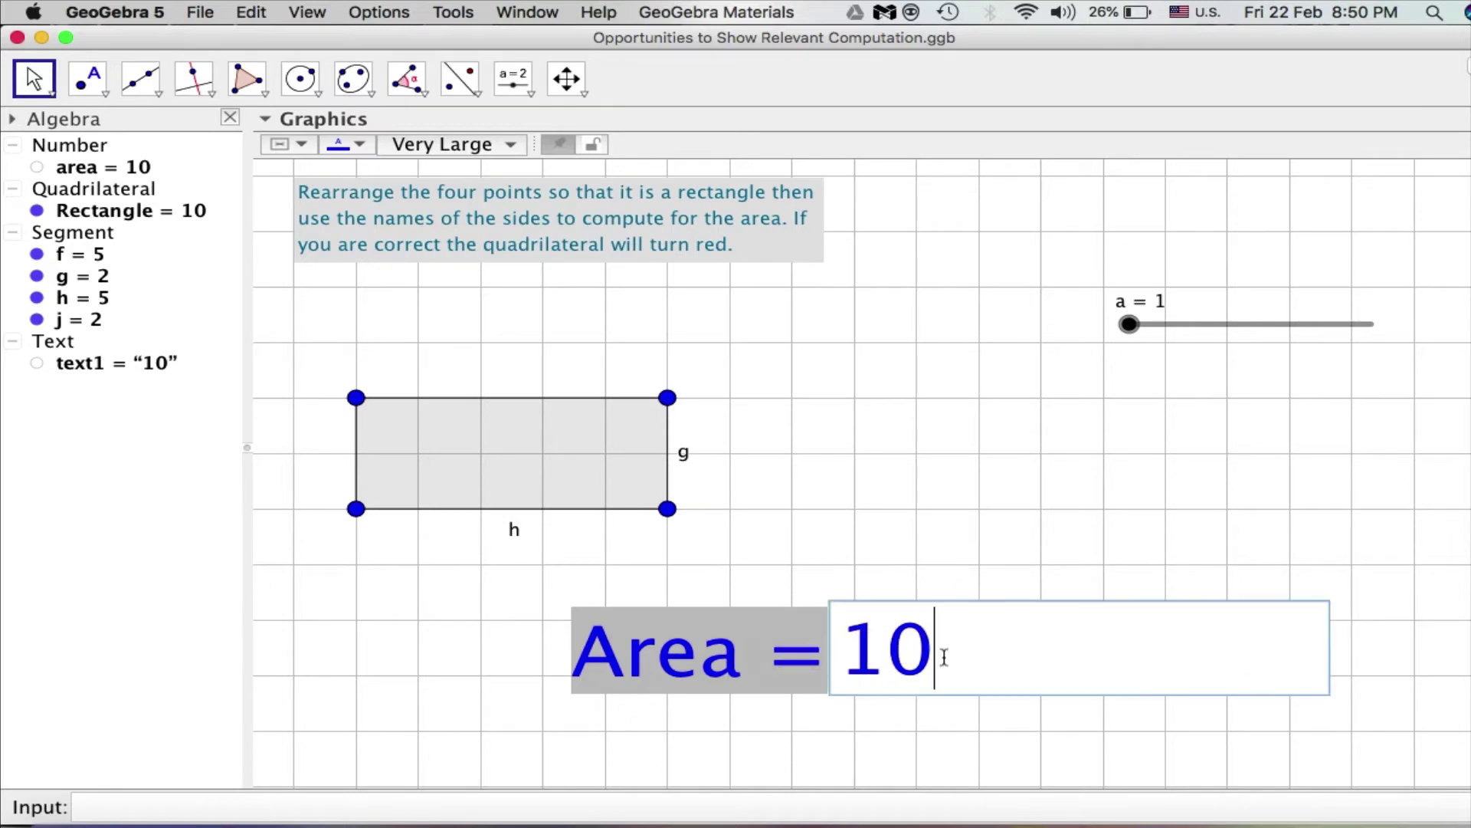
key("BackSpace")
key("BackSpace")
type("8")
key("Return")
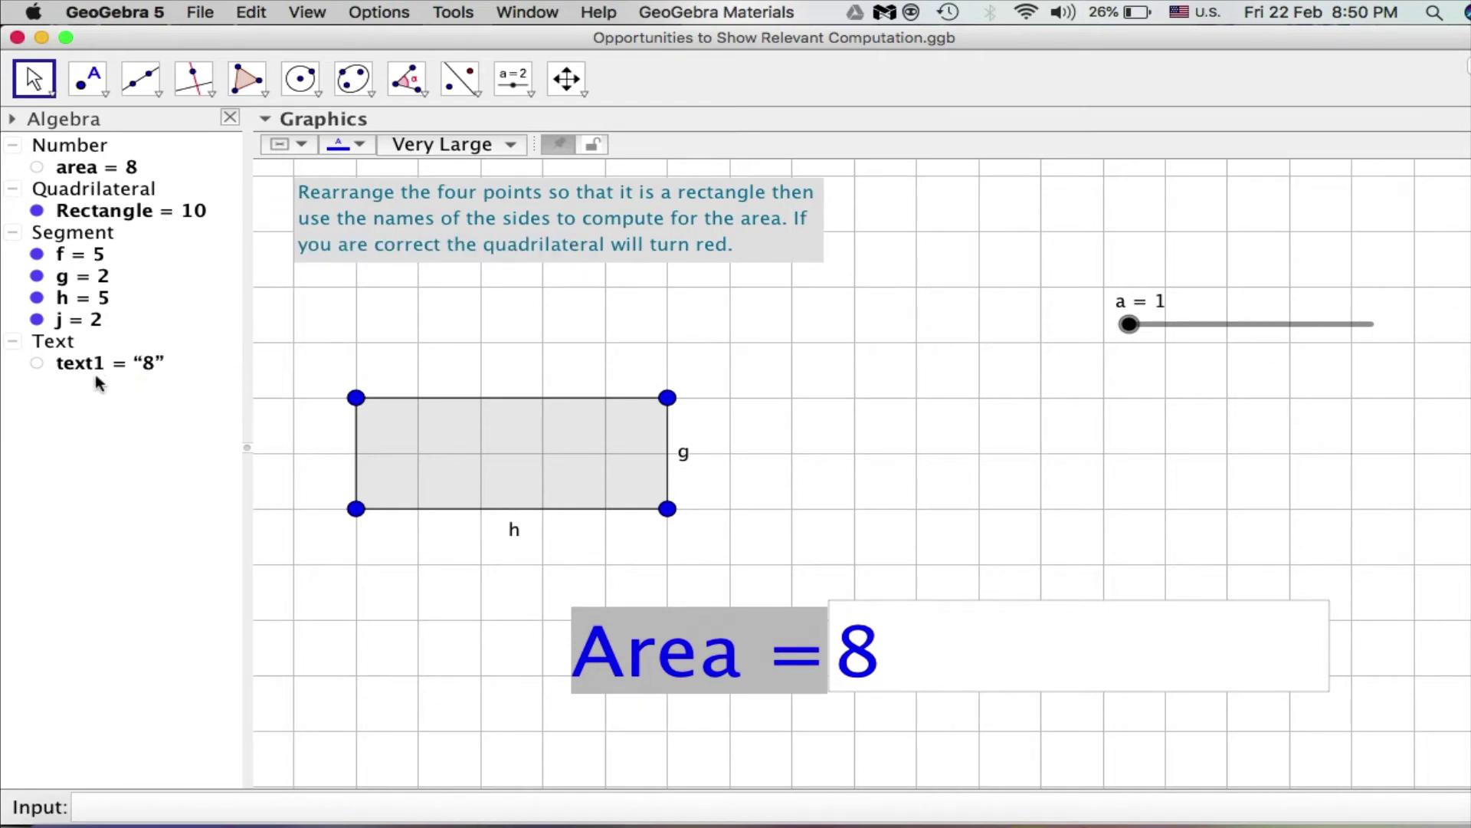
Examine text1's On Update script in the object properties, keeping the rectangle and its area visible beside it
left_click(250, 13)
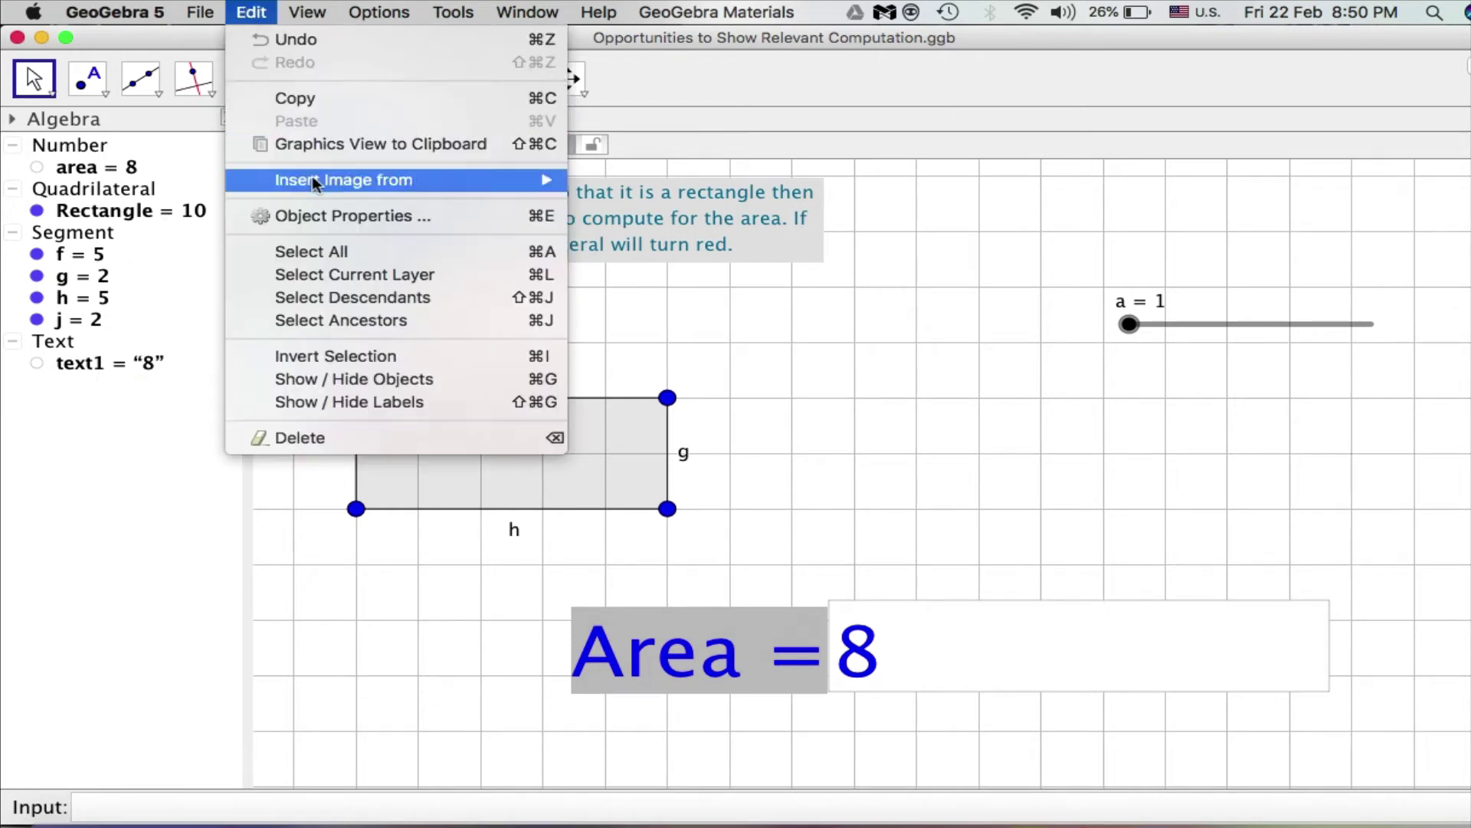
left_click(318, 218)
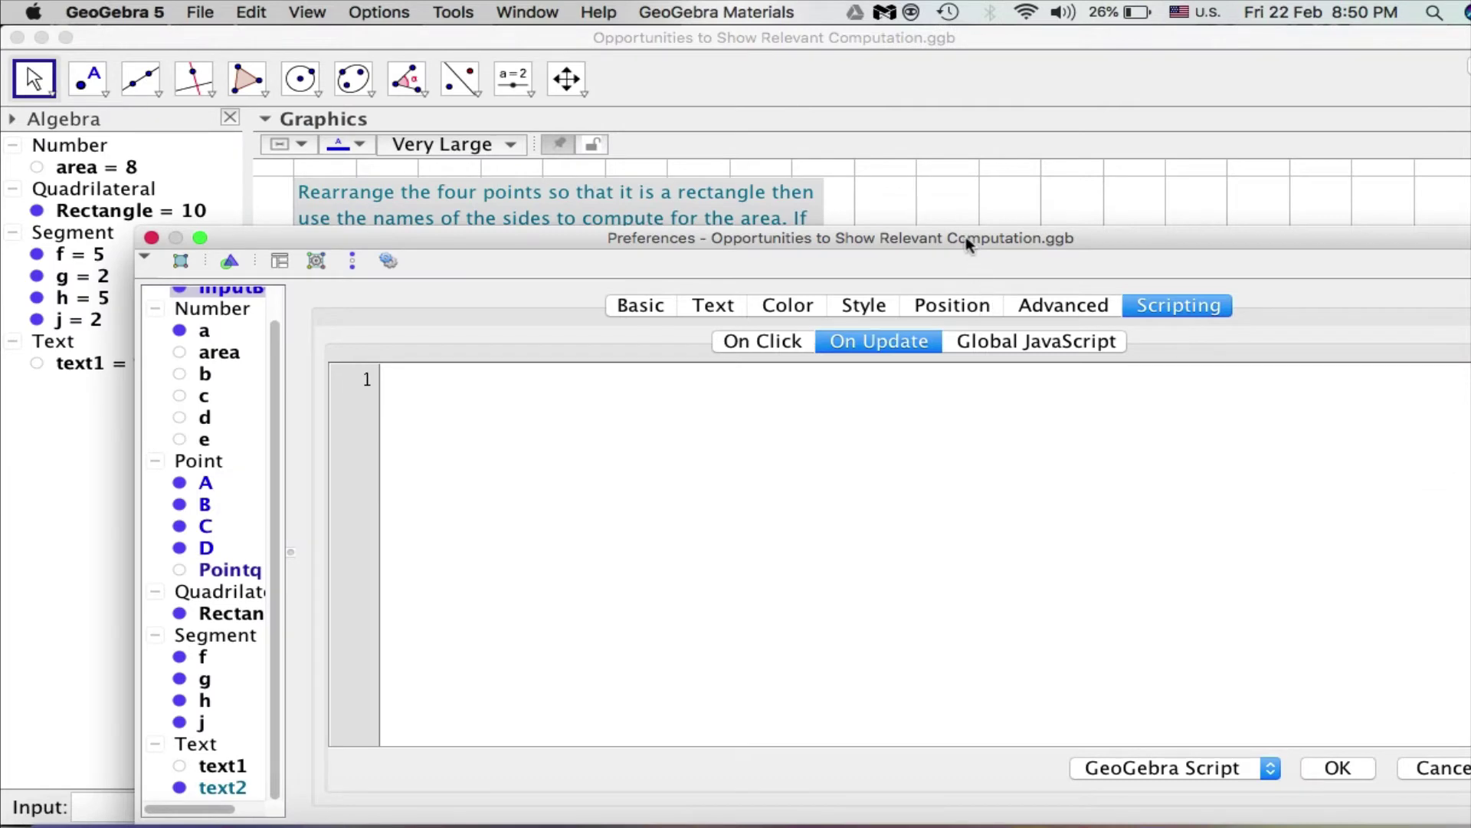
left_click_drag(966, 236, 1032, 58)
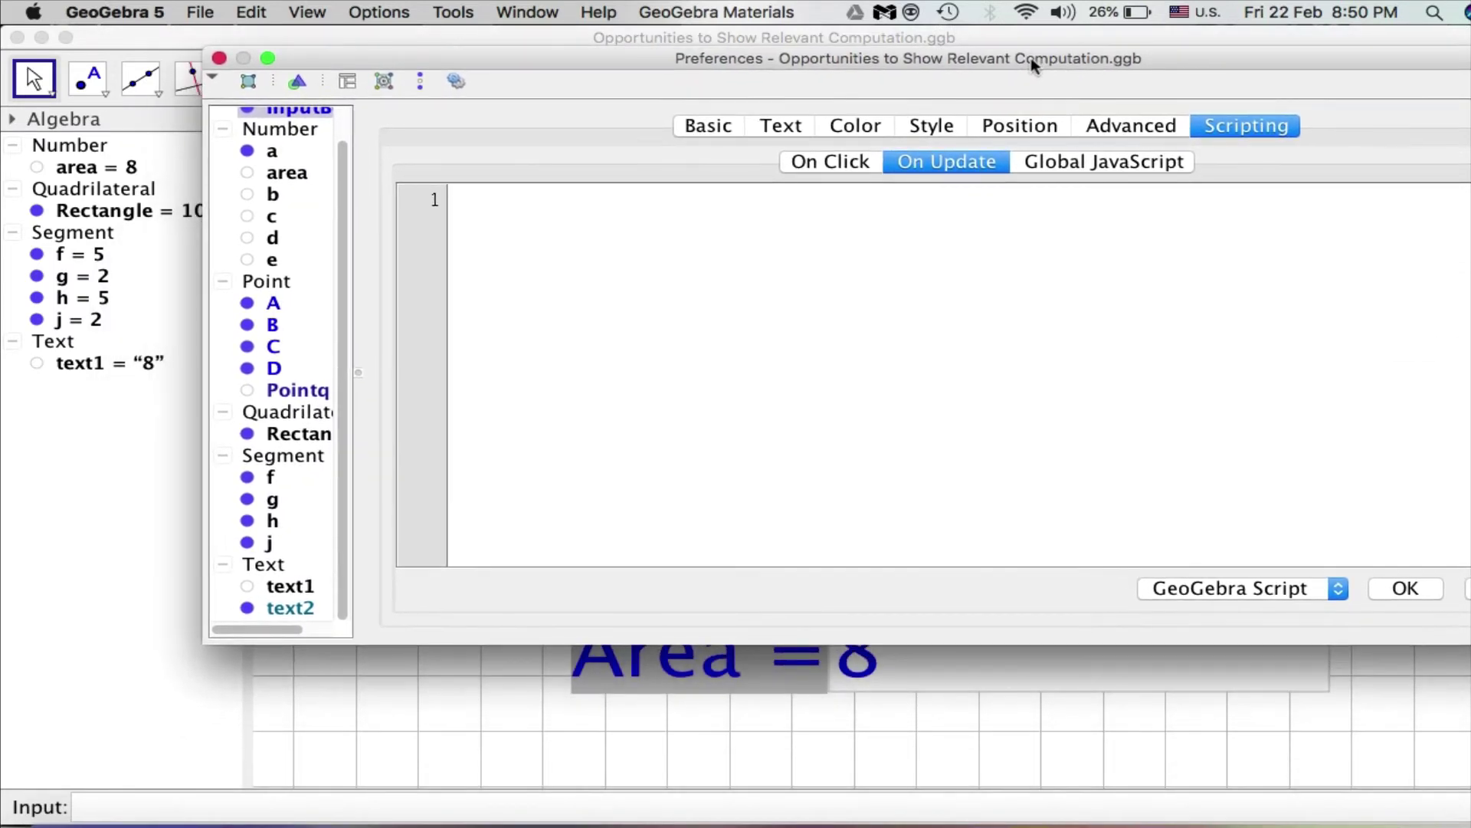
left_click(299, 586)
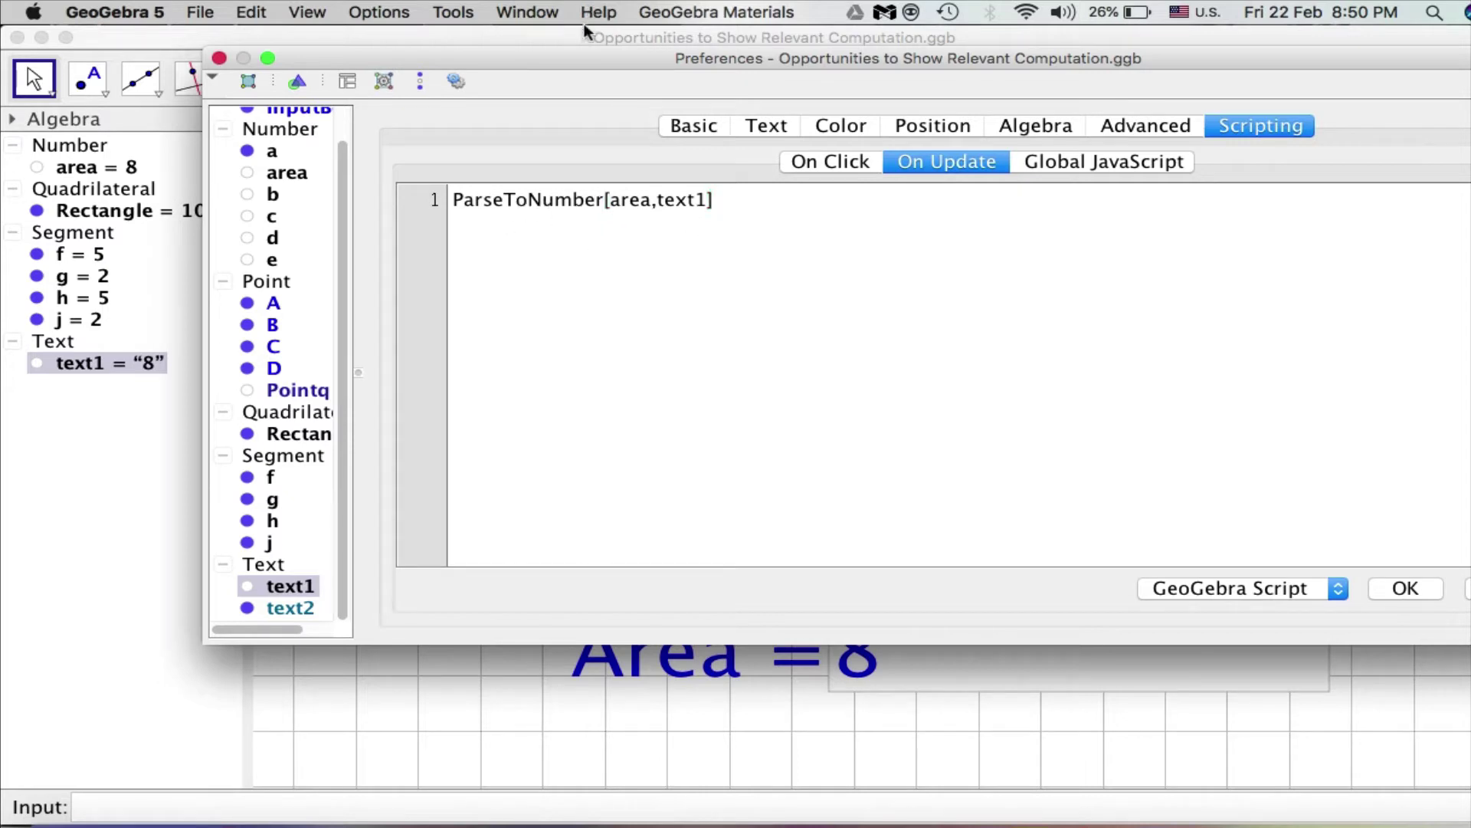
left_click_drag(569, 55, 1273, 312)
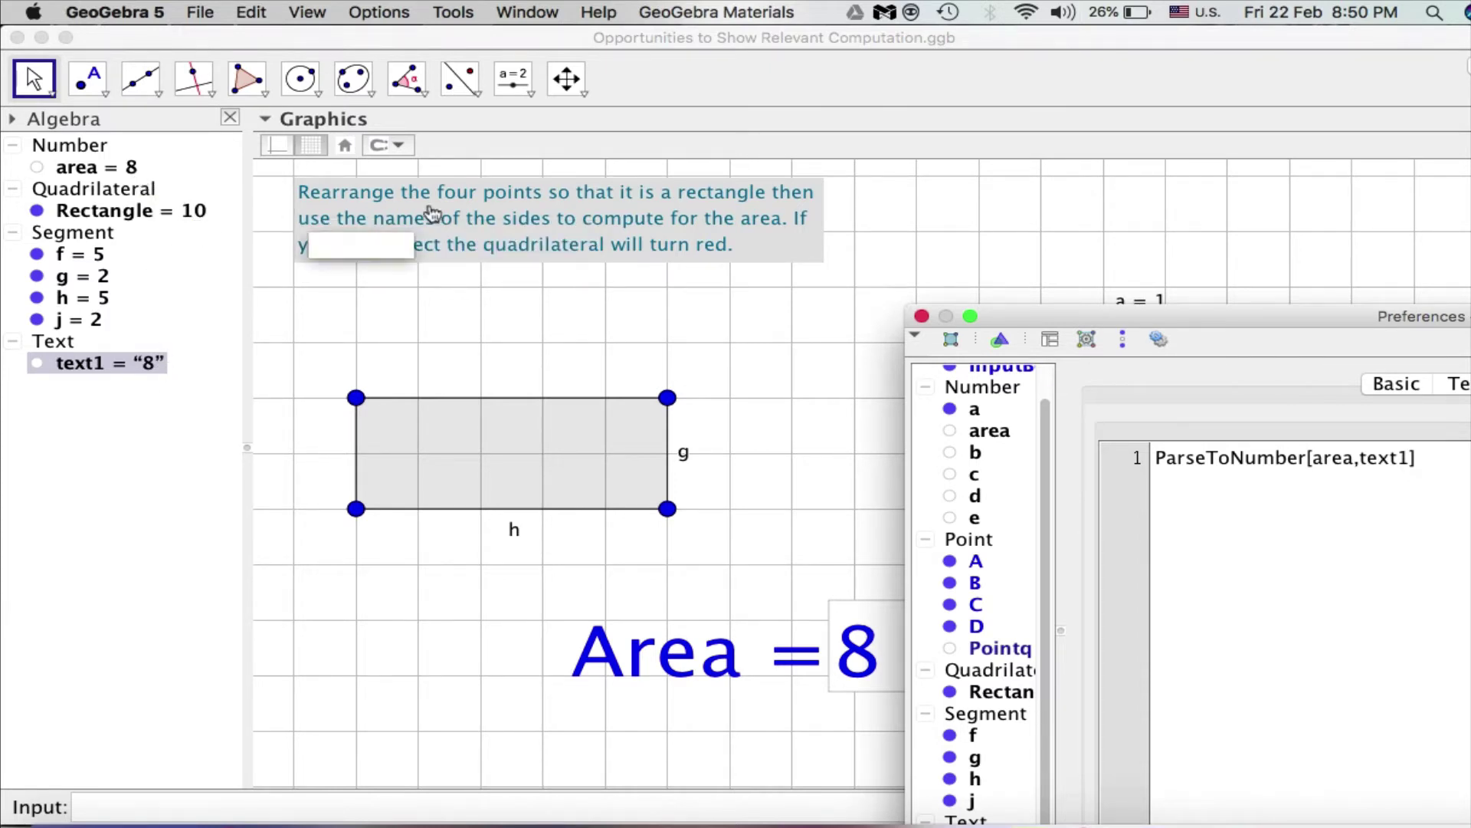
left_click_drag(1134, 315, 958, 72)
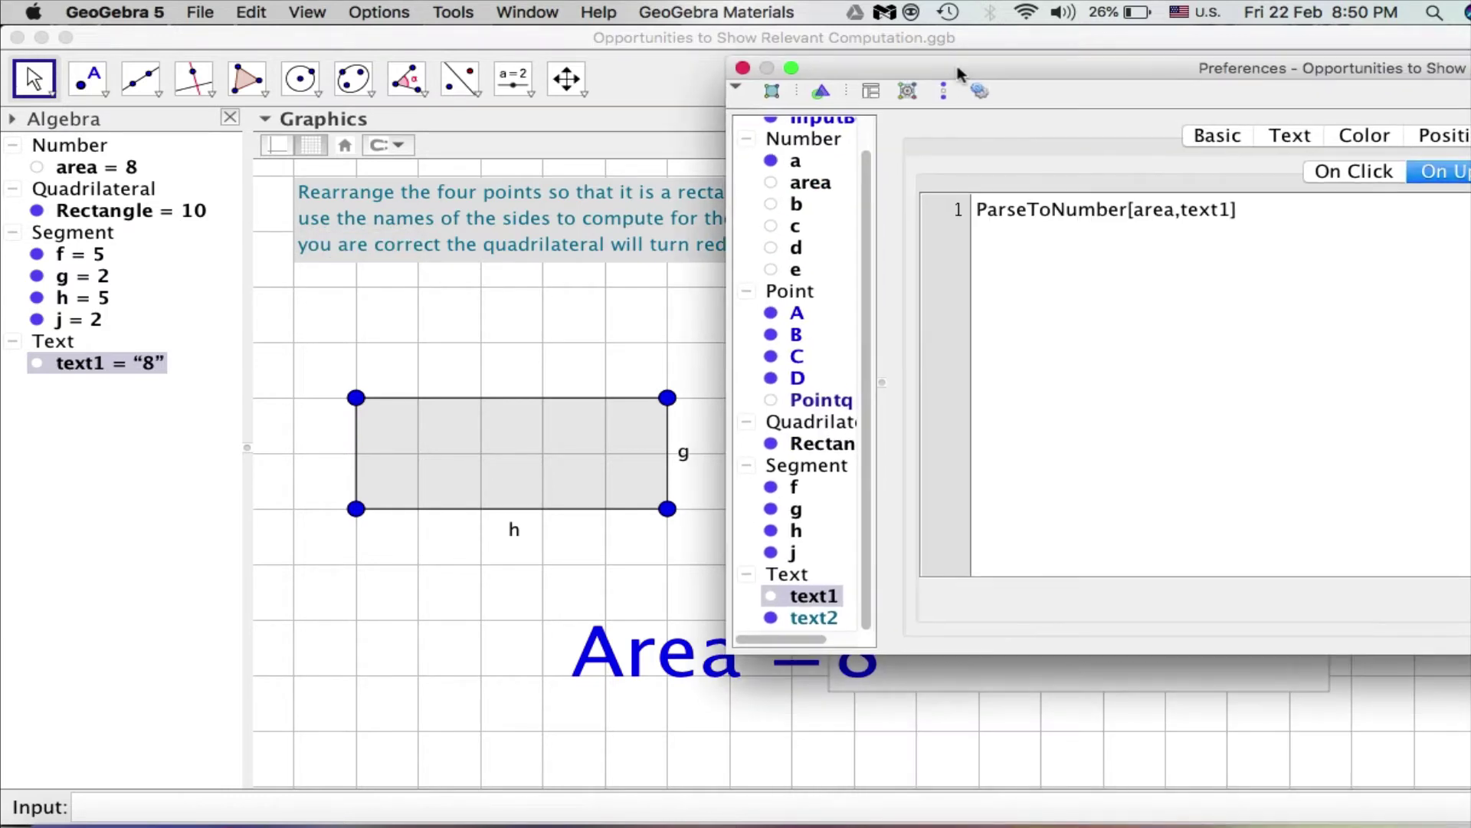
Set the rectangle's dynamic red colour to the condition area ≟ Rectangle in its advanced properties and close them
left_click(505, 468)
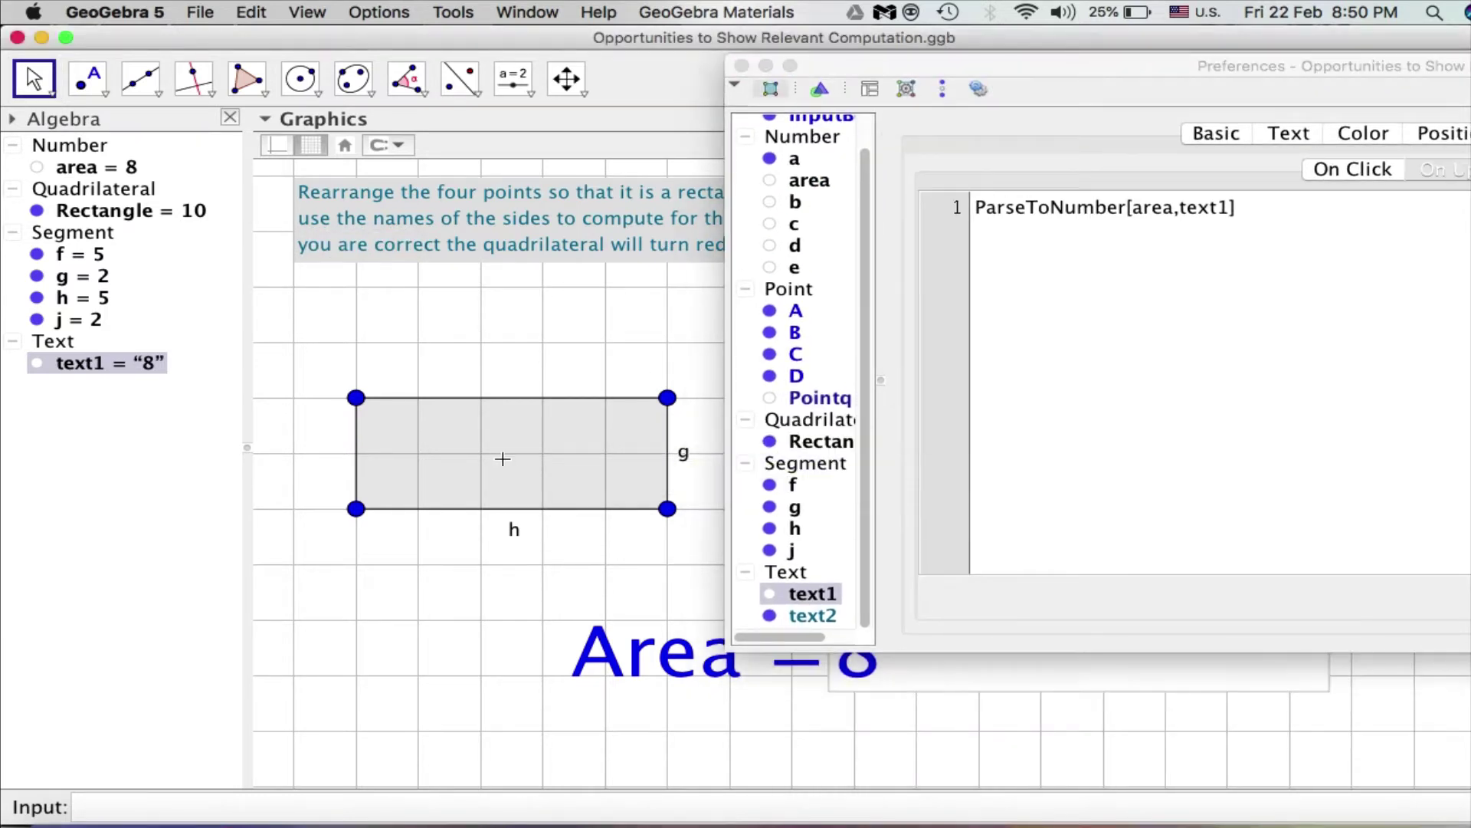
left_click(1367, 67)
left_click_drag(1367, 67, 1139, 61)
left_click(1354, 125)
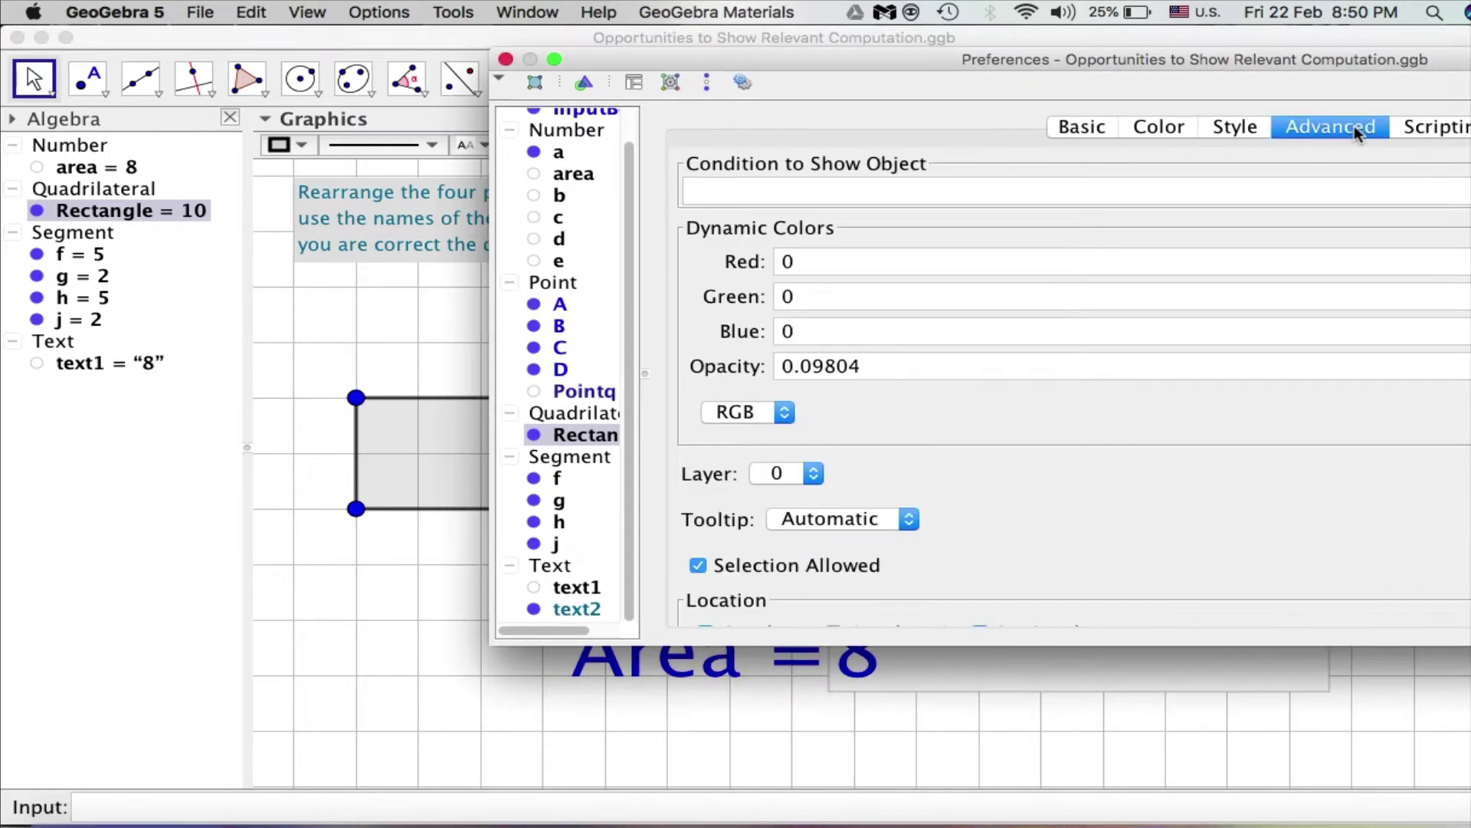
left_click(821, 262)
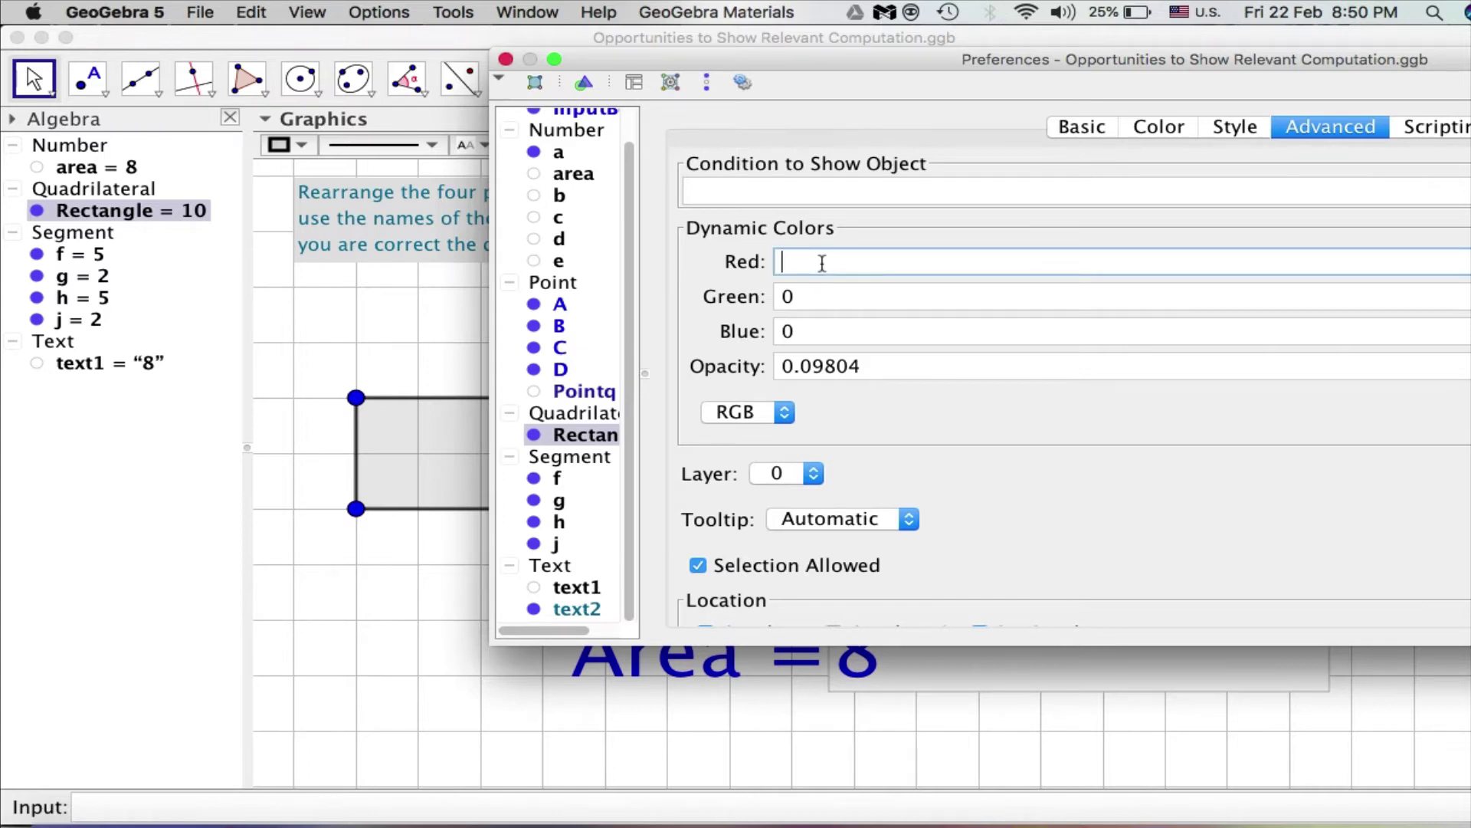
type("area=rec")
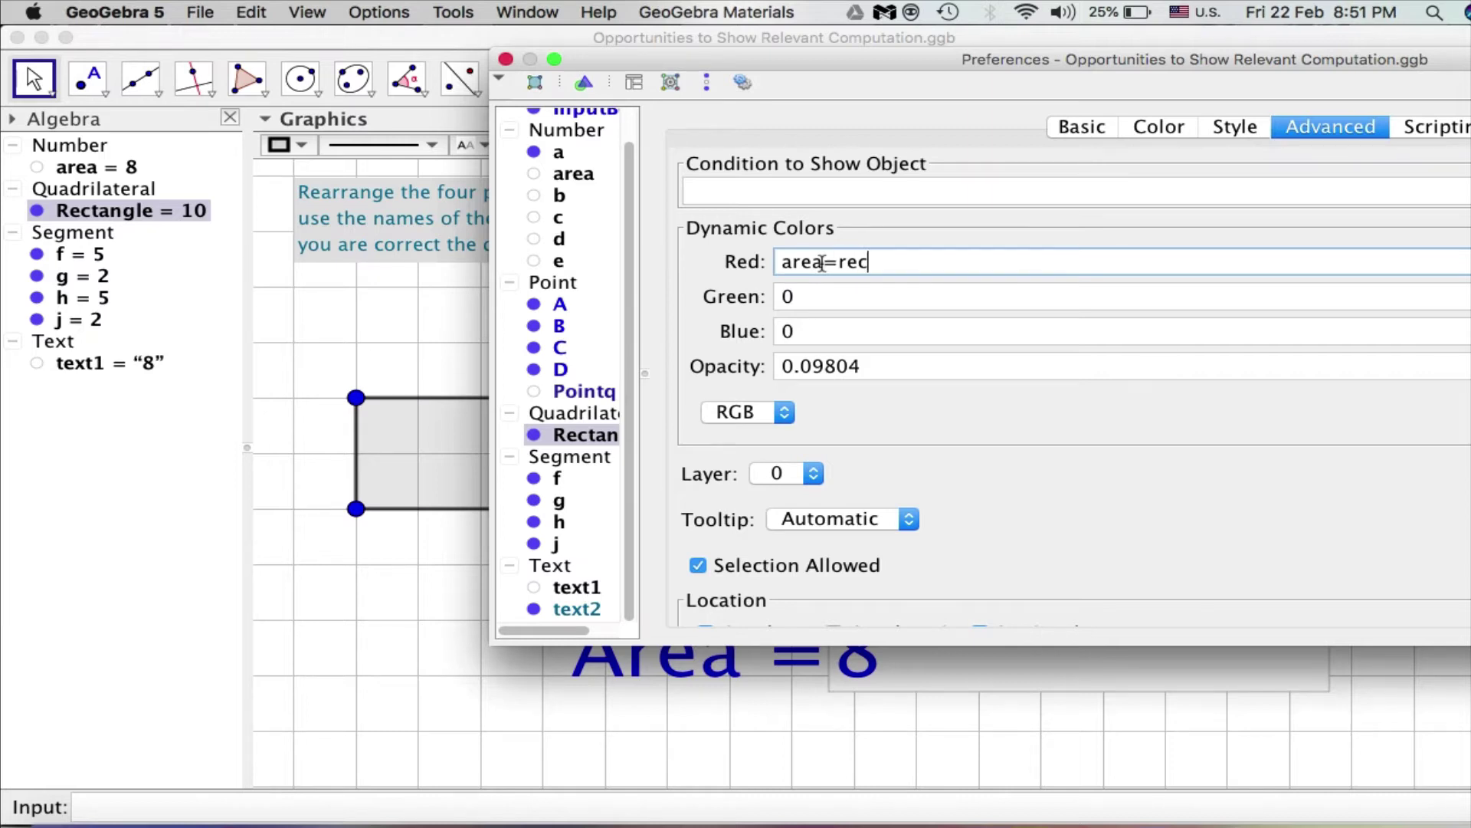
type("tangl")
key("BackSpace")
type("R")
key("Return")
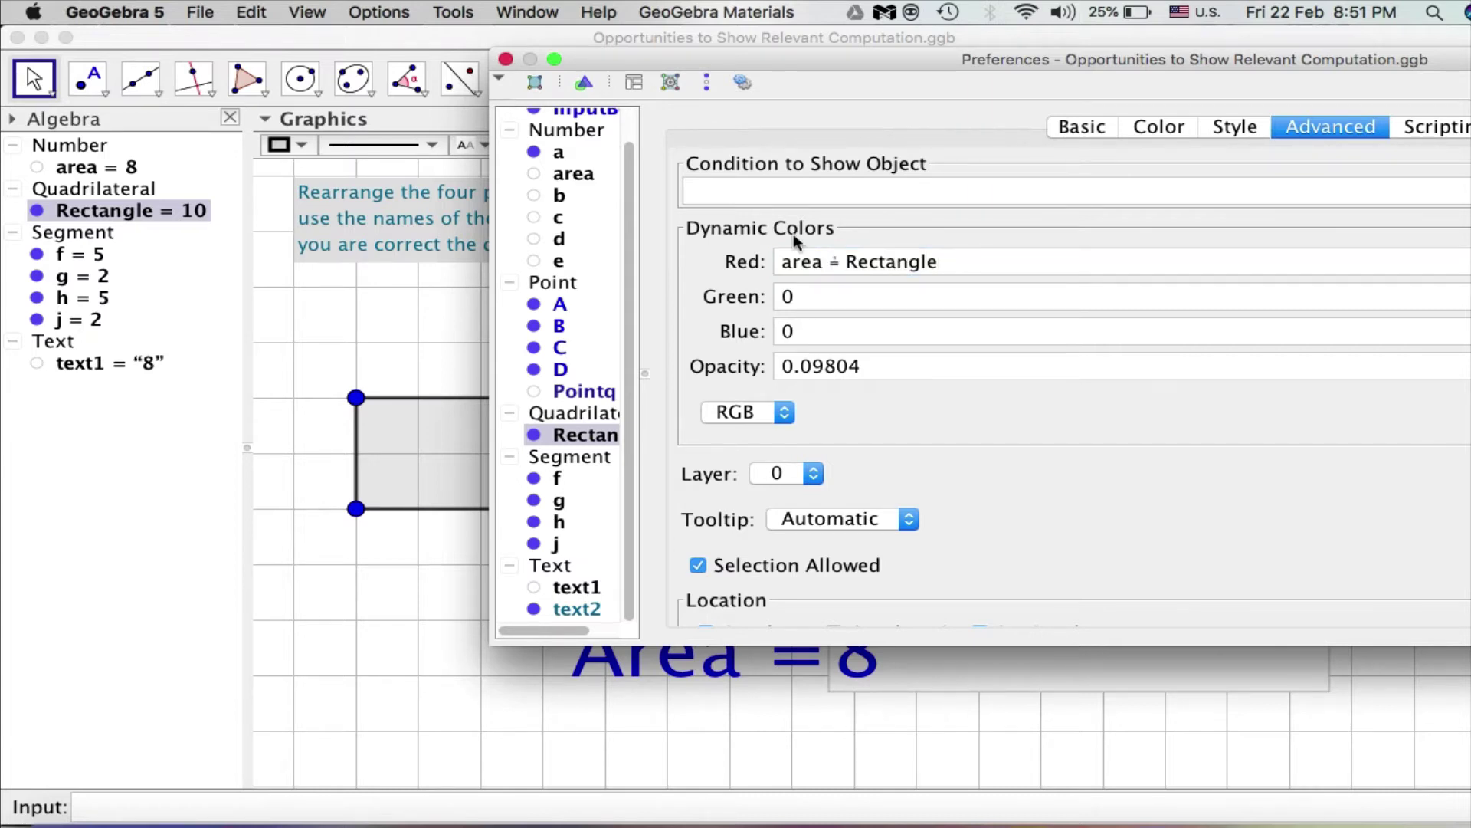
left_click(506, 59)
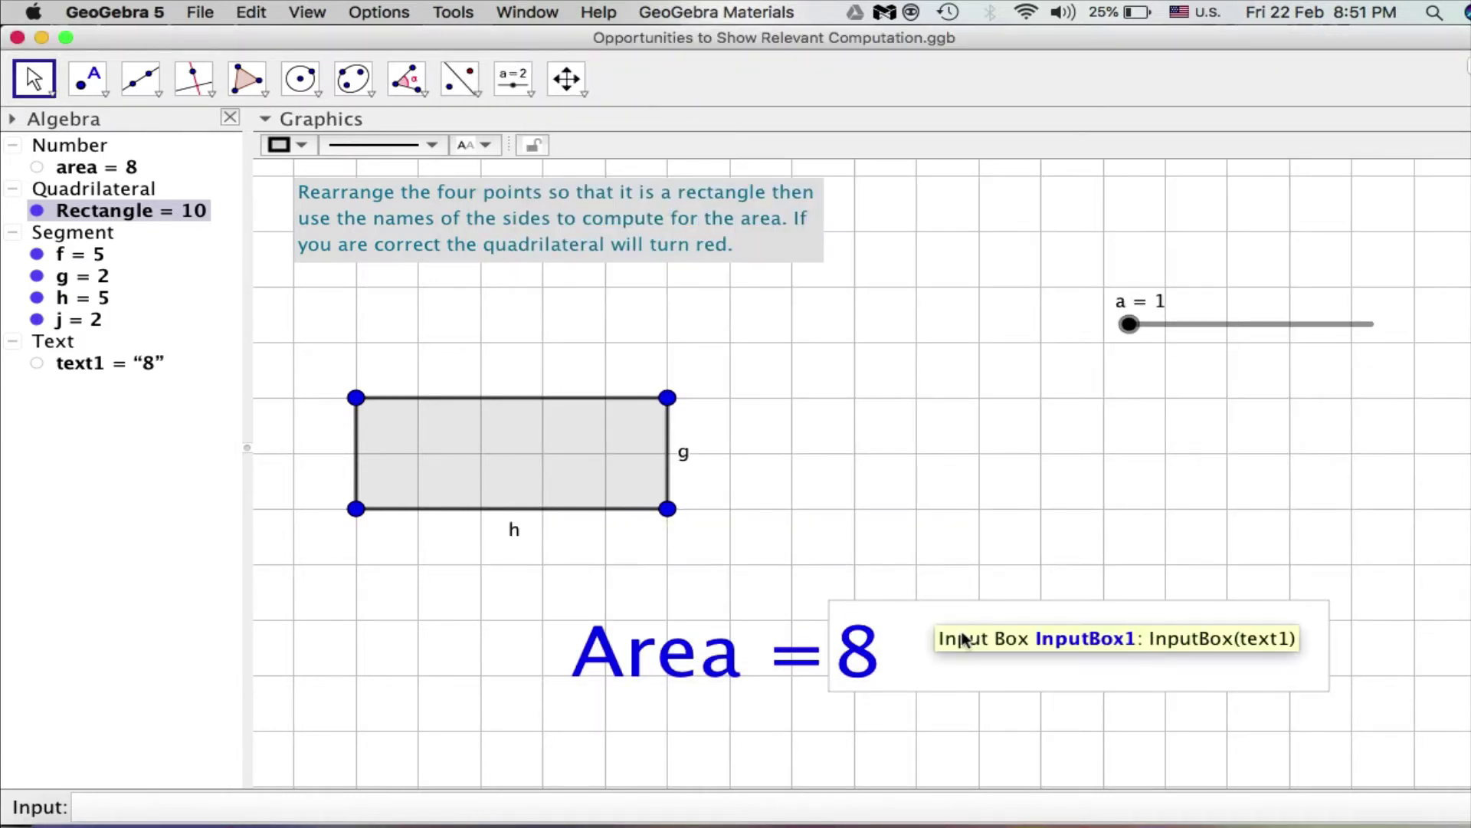
Enter 10 in the Area input box to test the rectangle's dynamic colour
left_click(908, 655)
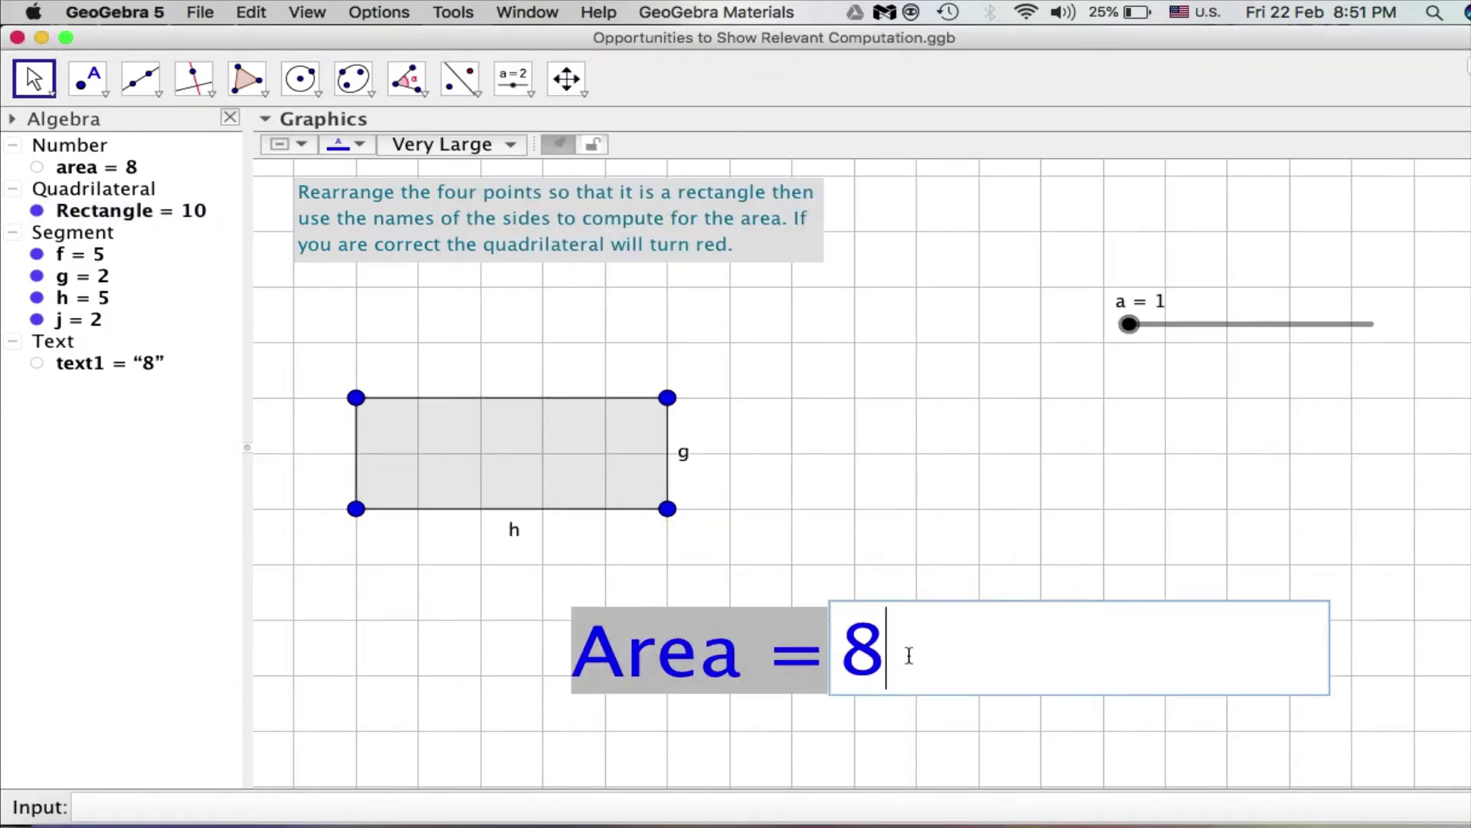
key("BackSpace")
type("10")
key("Return")
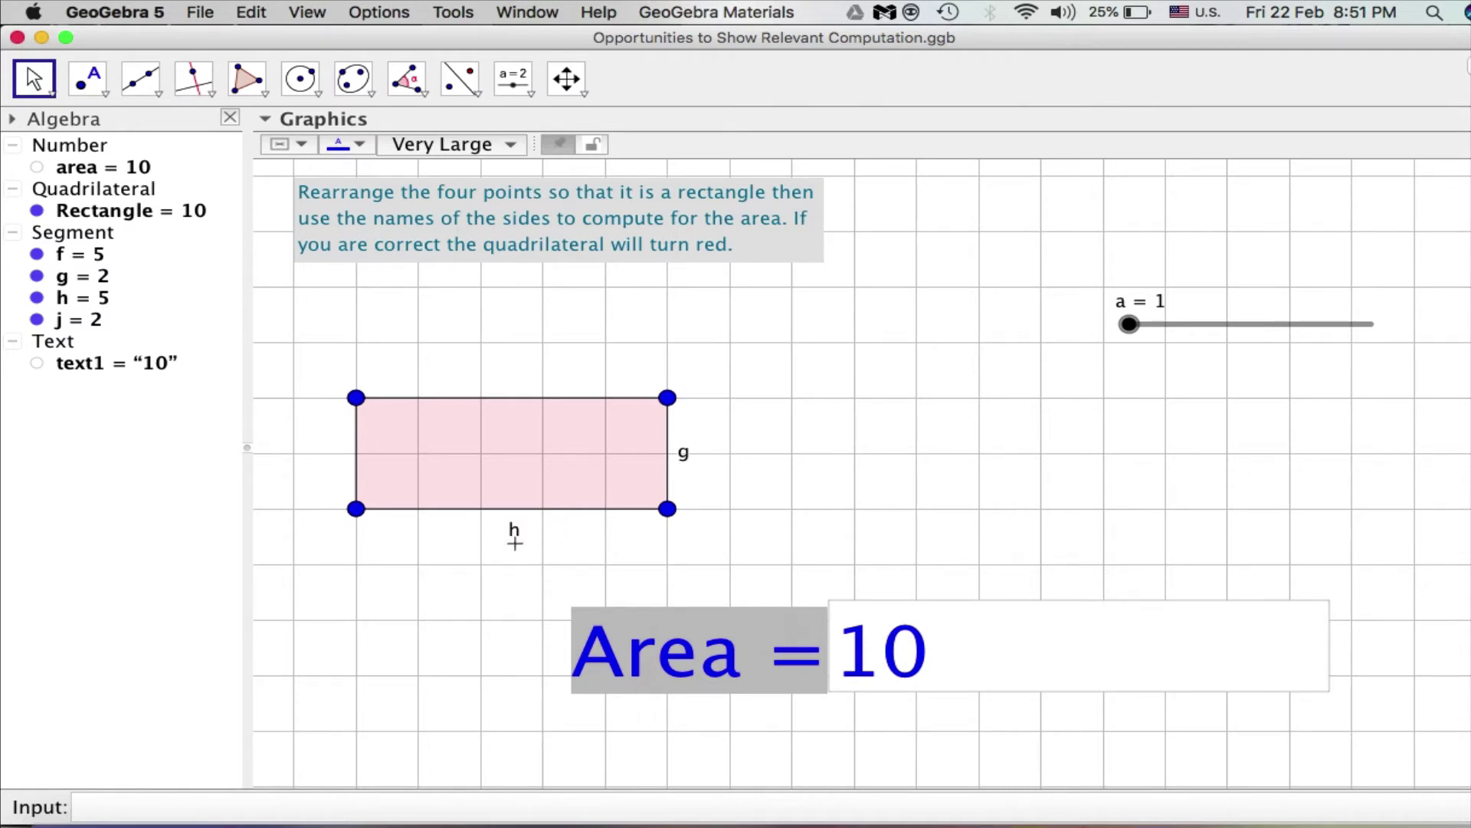
left_click(944, 655)
key("BackSpace")
key("BackSpace")
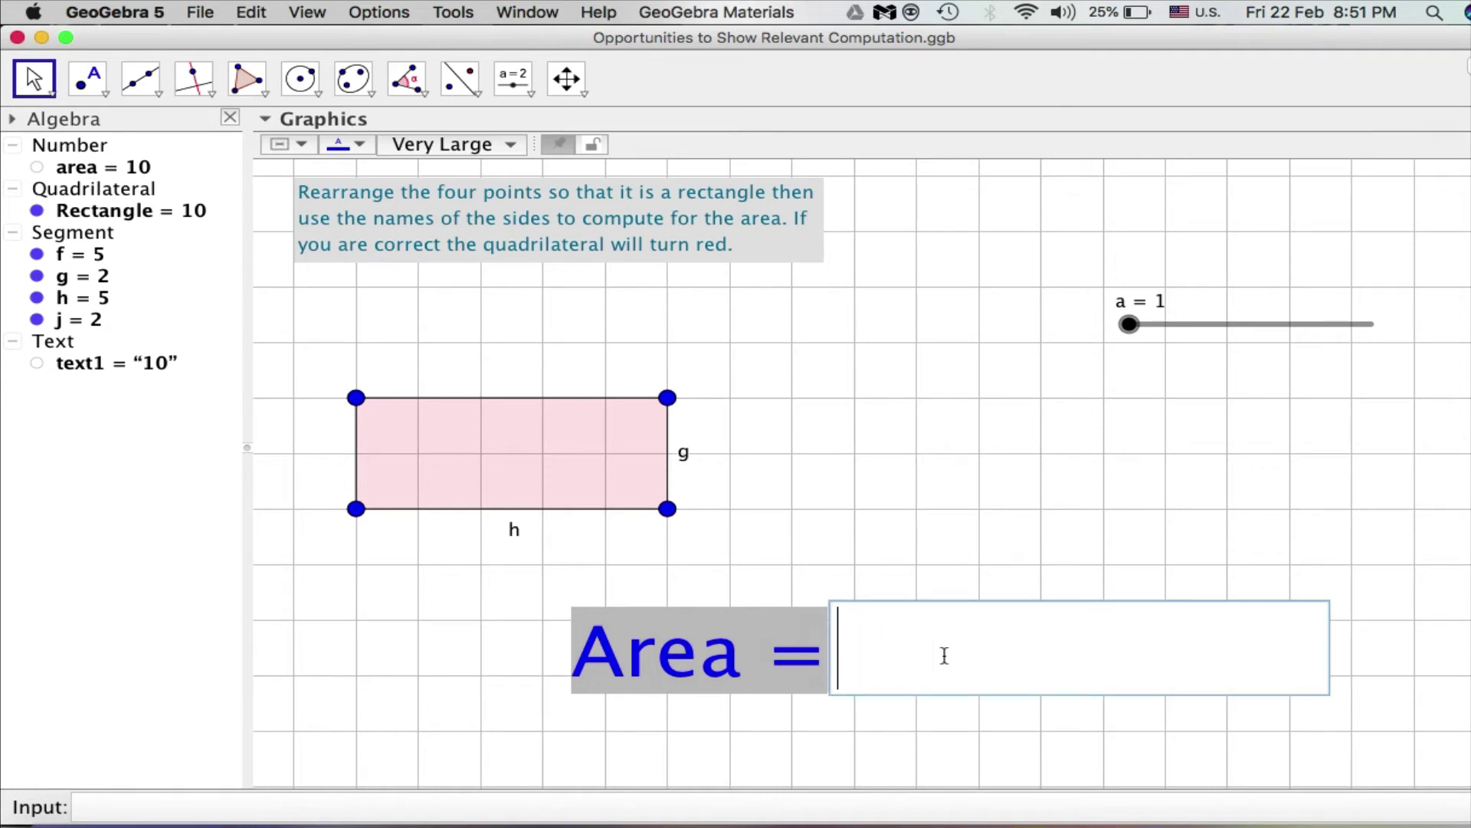
type("hg")
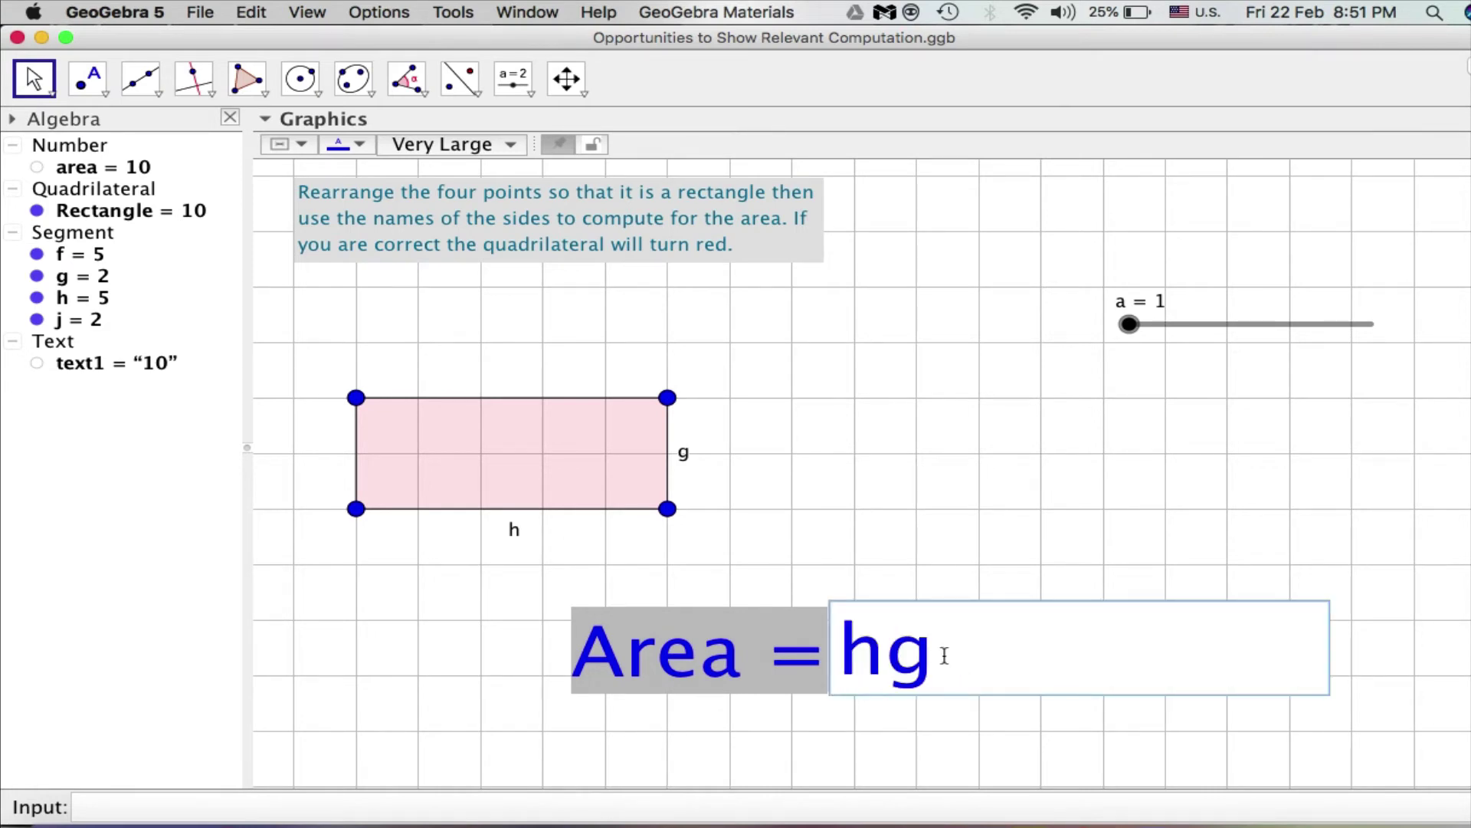
key("BackSpace")
key("BackSpace")
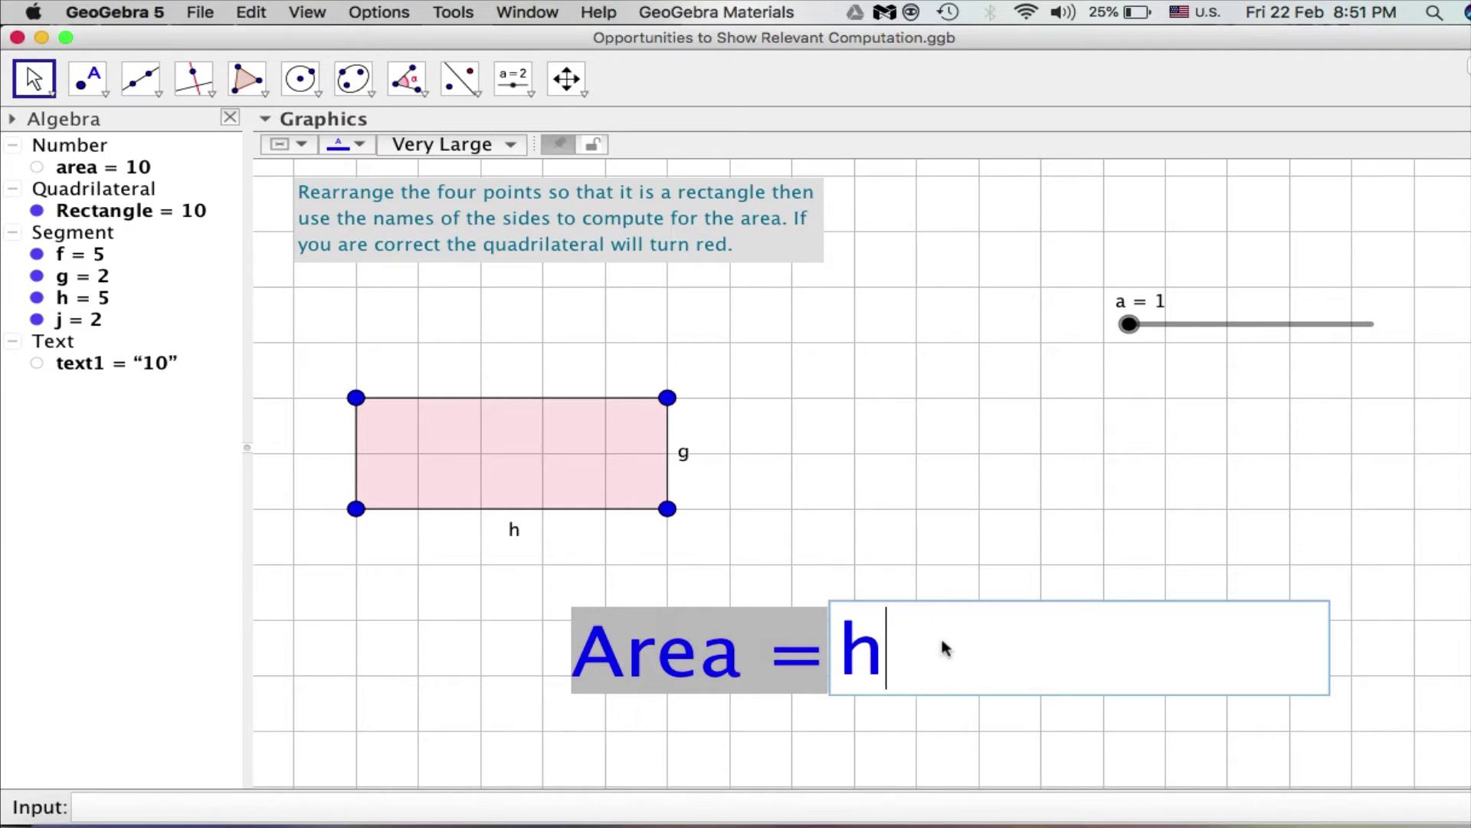
Widen the rectangle to 6 units by moving its two right-hand vertices, and enter hg in the Area input box
left_click_drag(668, 511, 730, 509)
left_click_drag(669, 399, 730, 399)
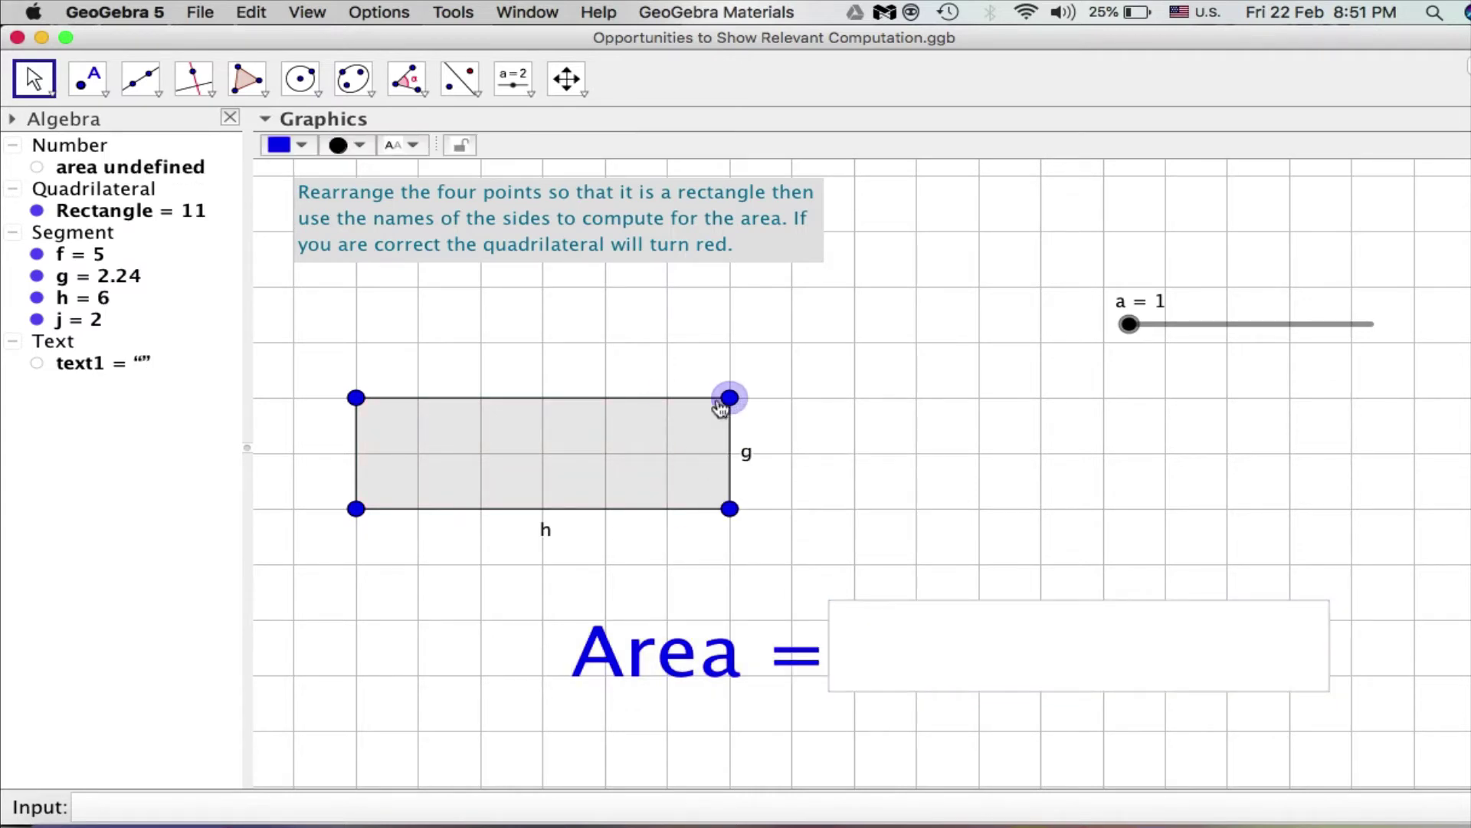
left_click(884, 657)
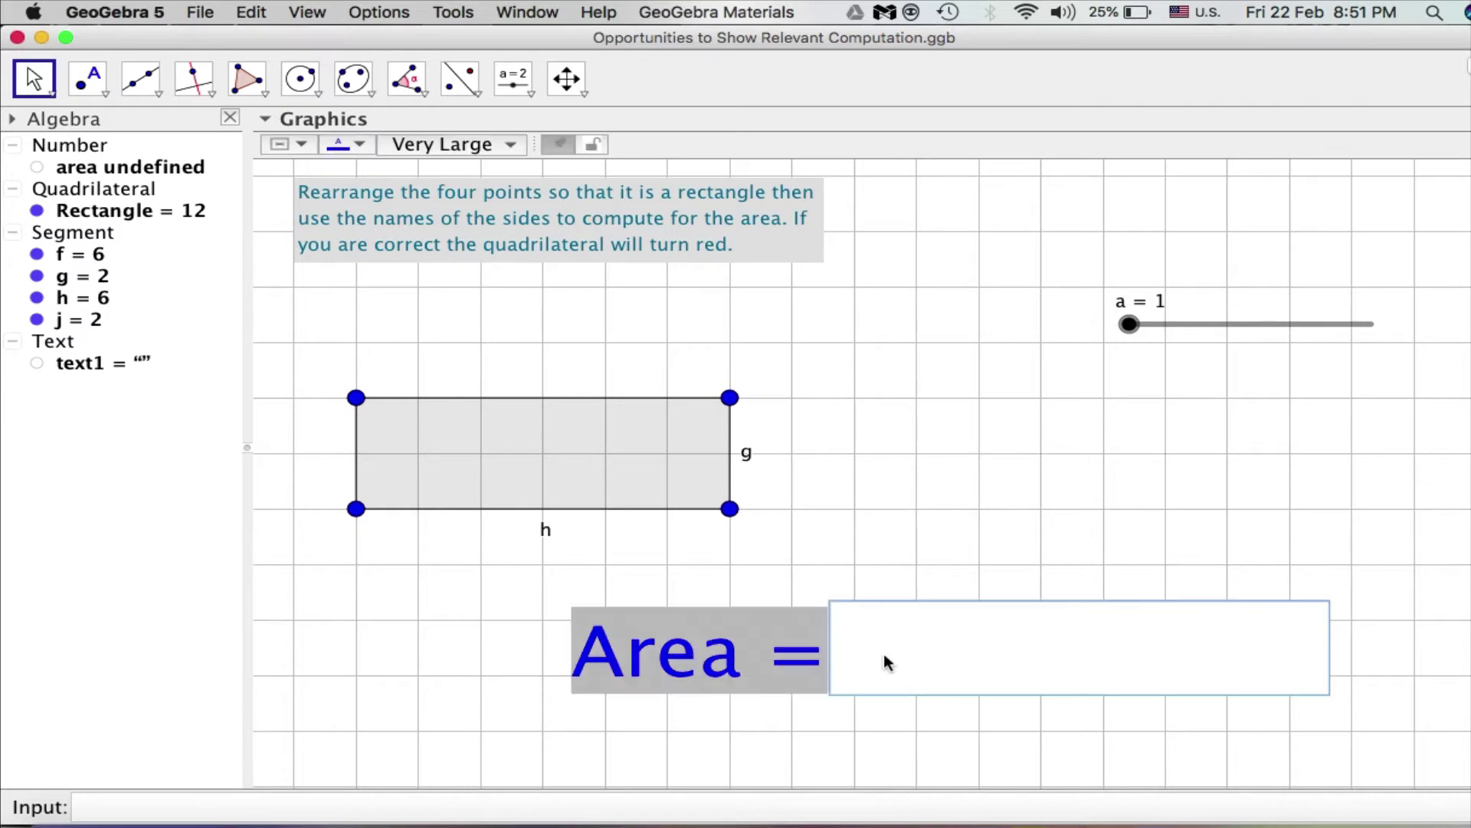
type("hg")
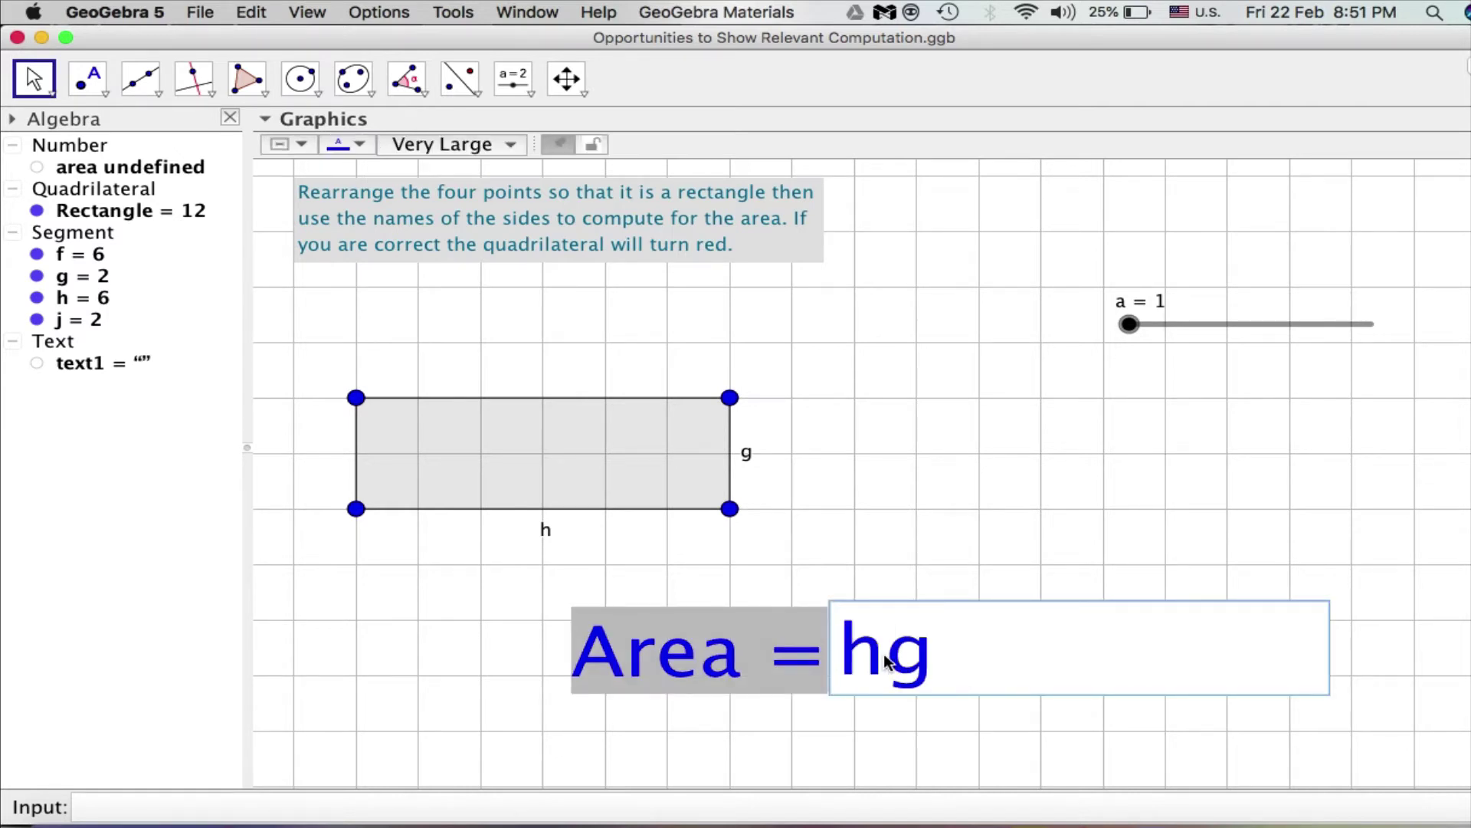
key("Return")
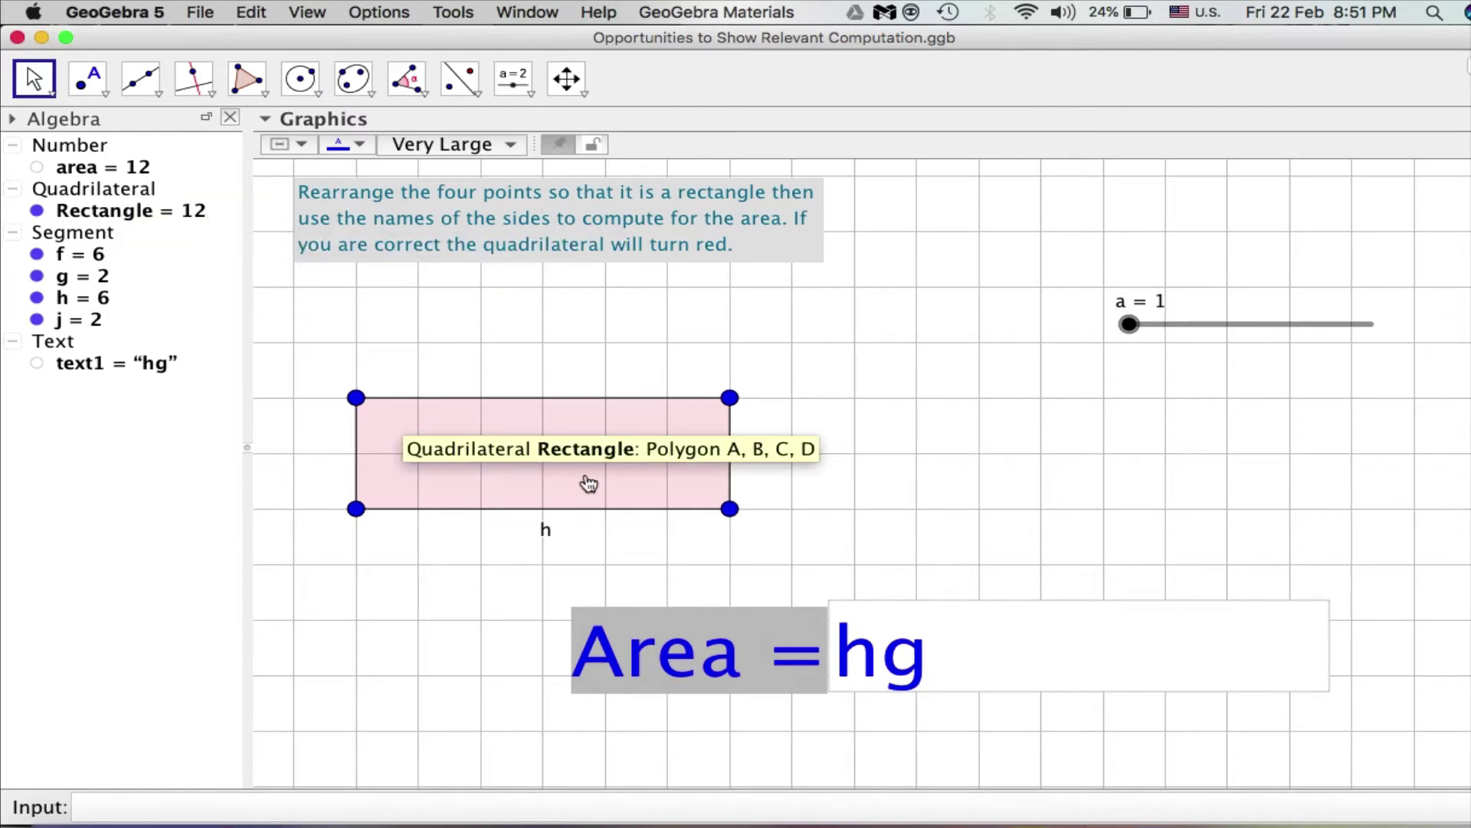
Widen the rectangle to 7 units by moving its two right-hand vertices one grid unit outward
left_click_drag(730, 509, 792, 509)
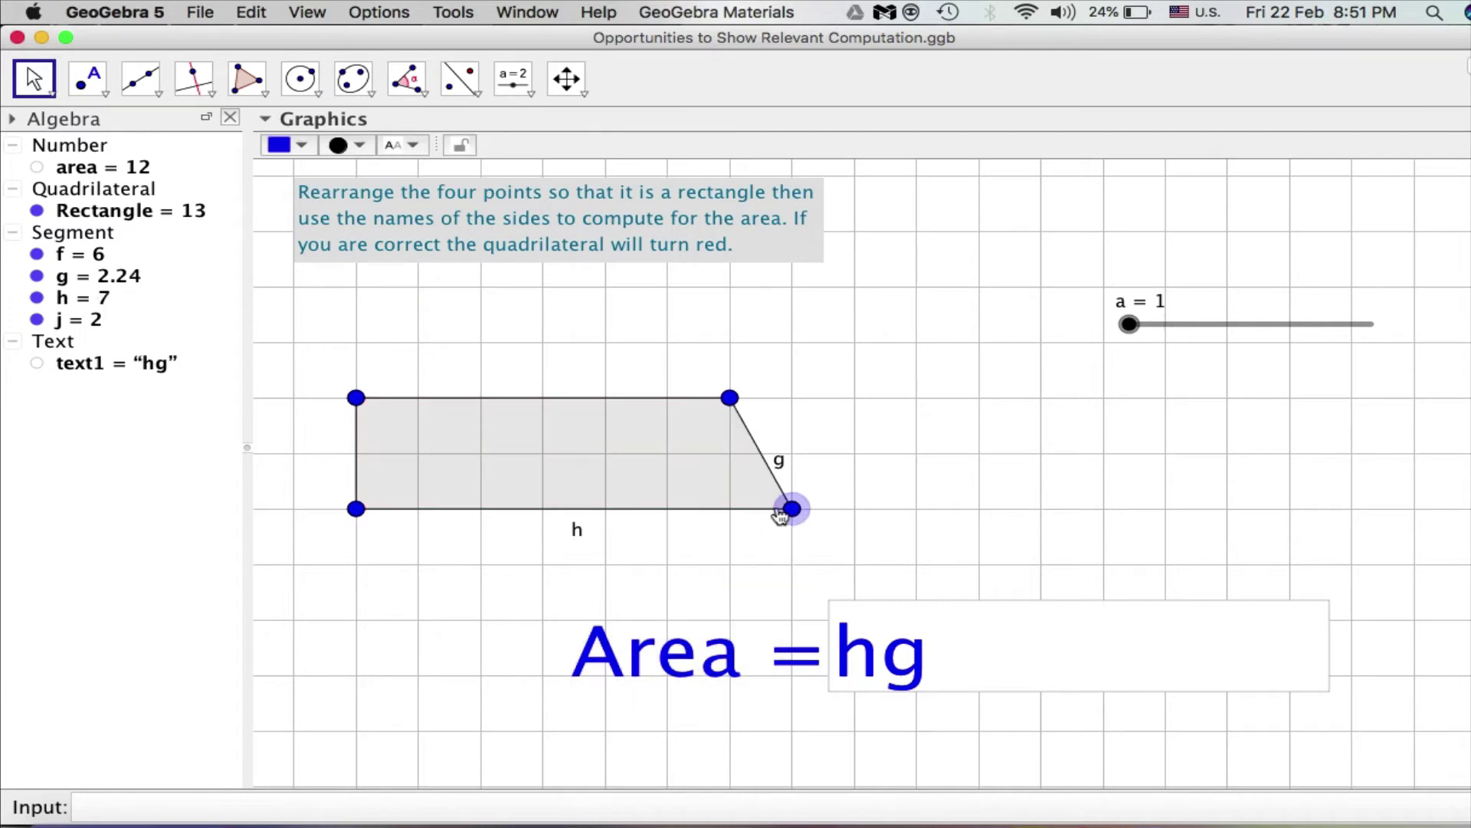
left_click_drag(730, 398, 792, 398)
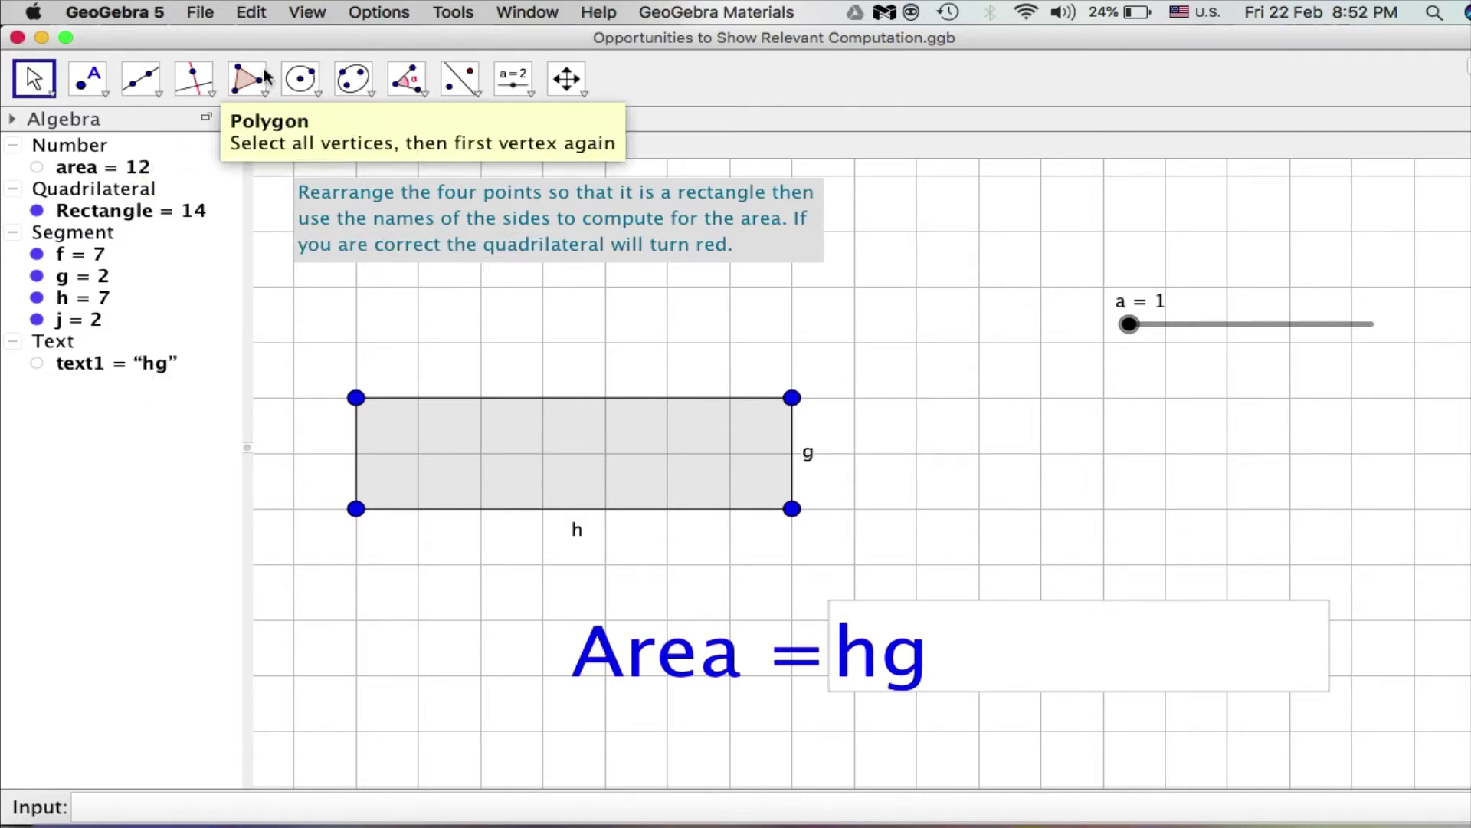
Give Rectangle the On Update script ParseToNumber[area,text1] in its object properties and close the properties
left_click(242, 14)
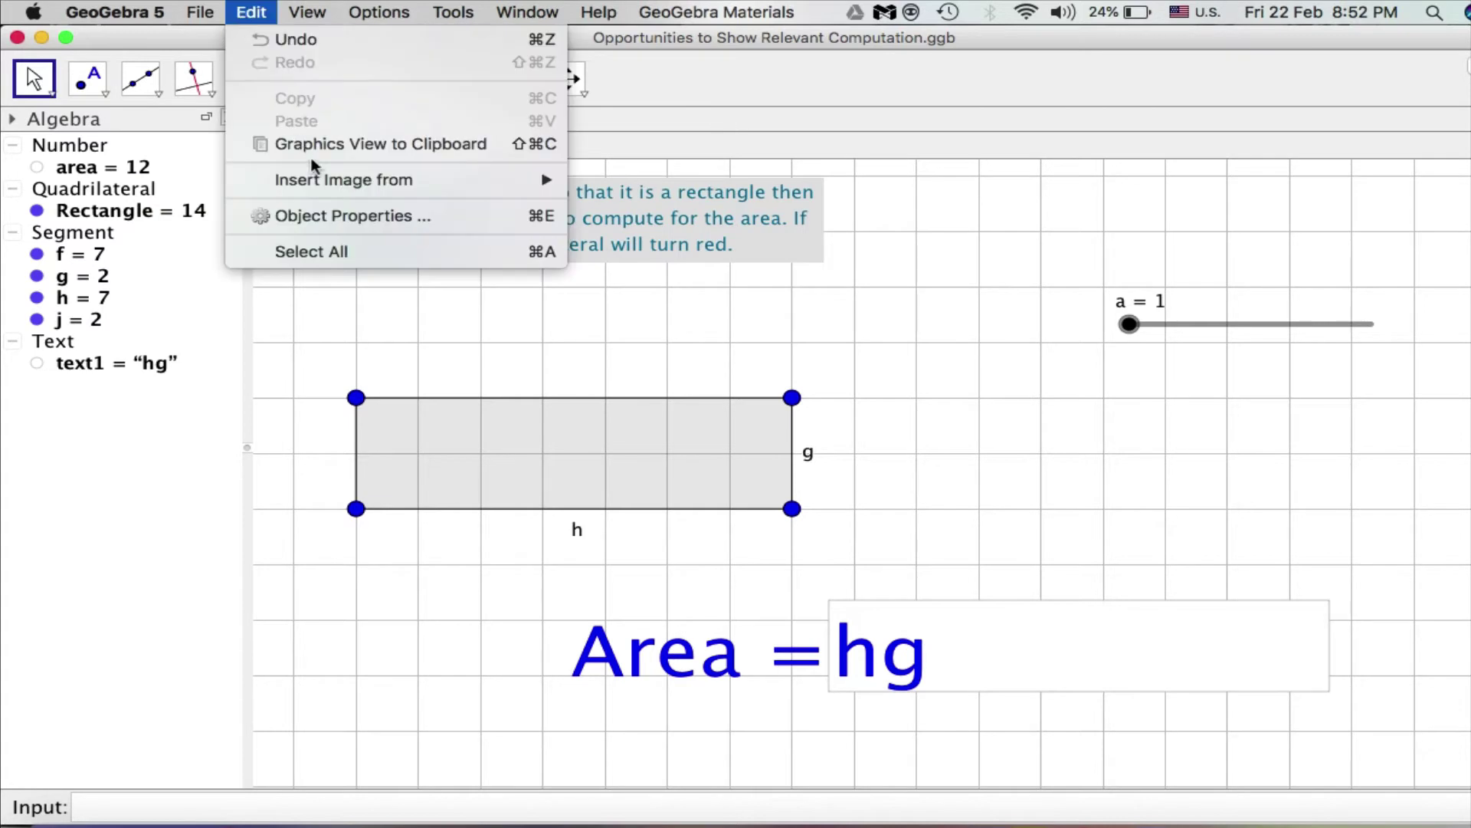
left_click(330, 220)
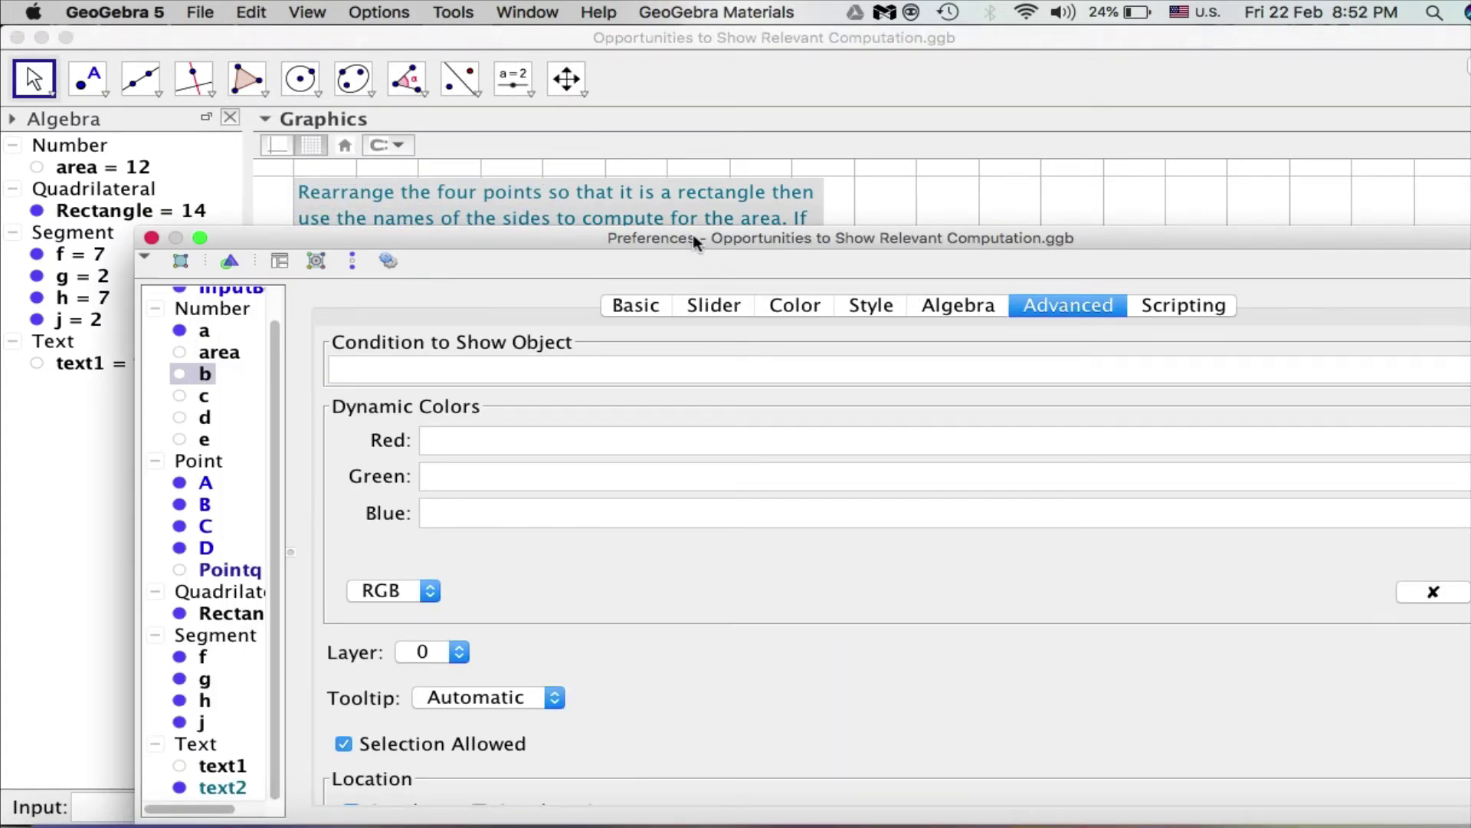
left_click_drag(688, 236, 877, 132)
left_click(433, 511)
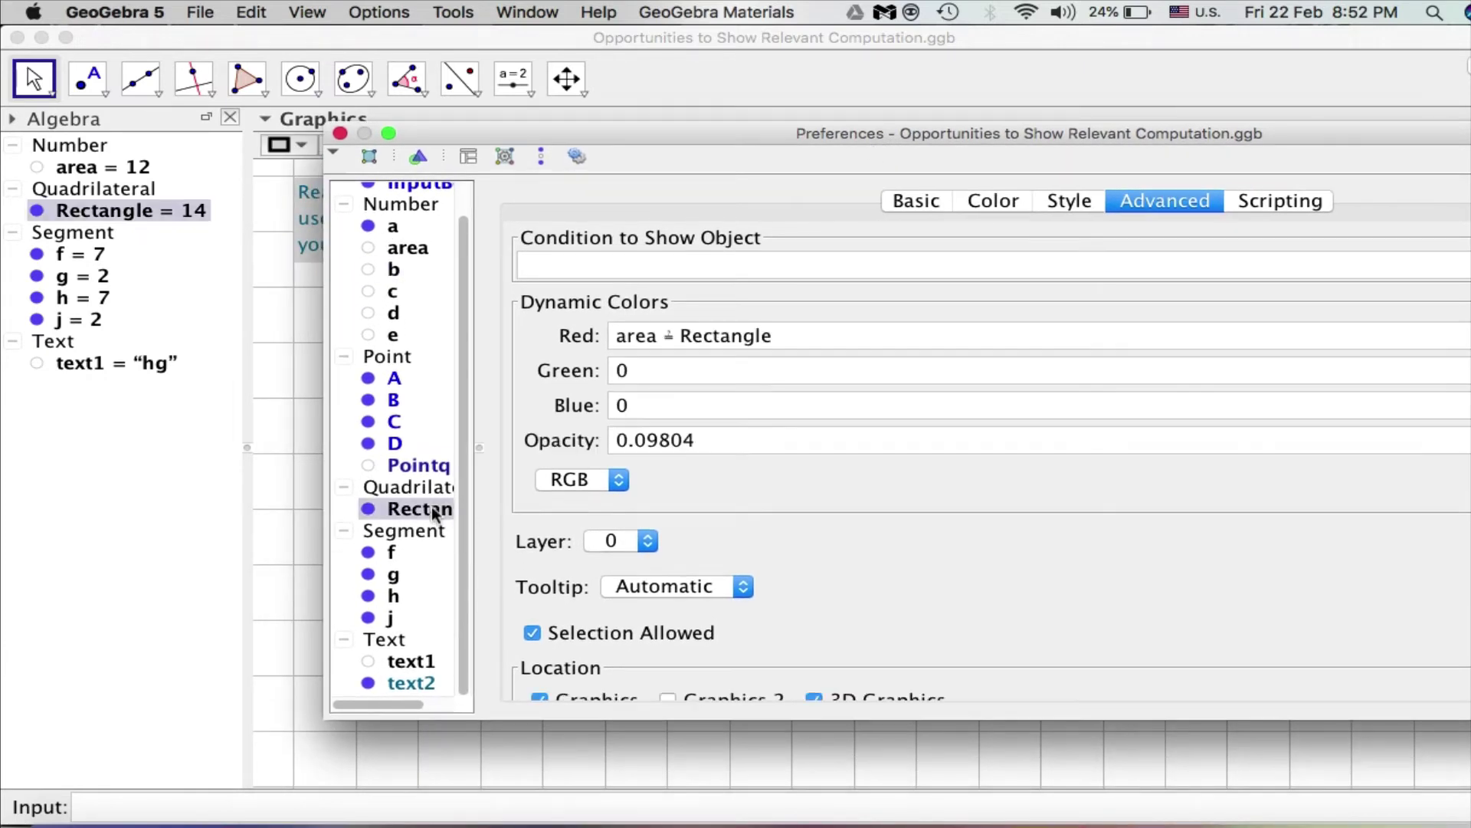
left_click(1290, 201)
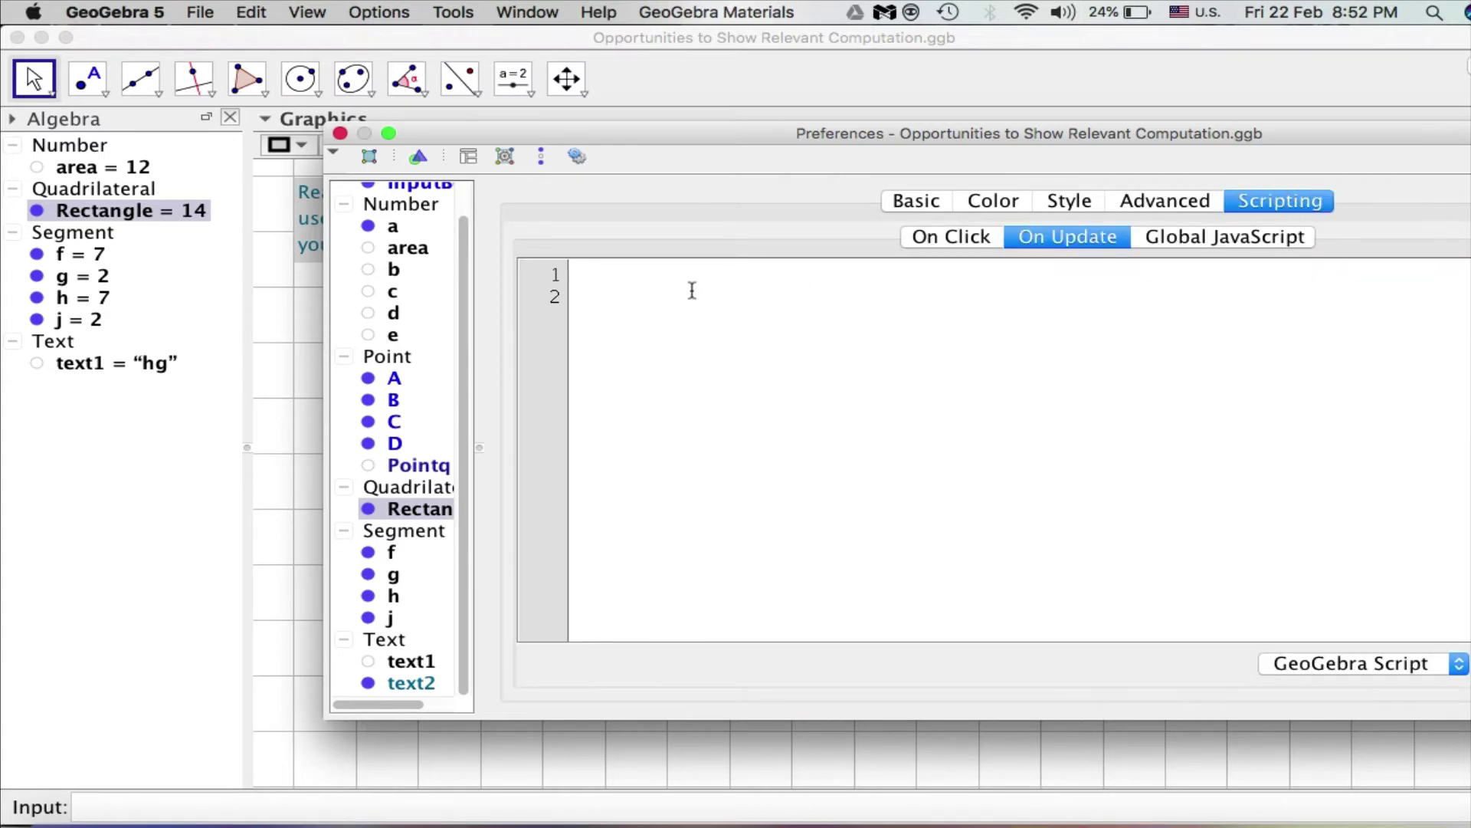
left_click(628, 273)
type("ParseToNumb")
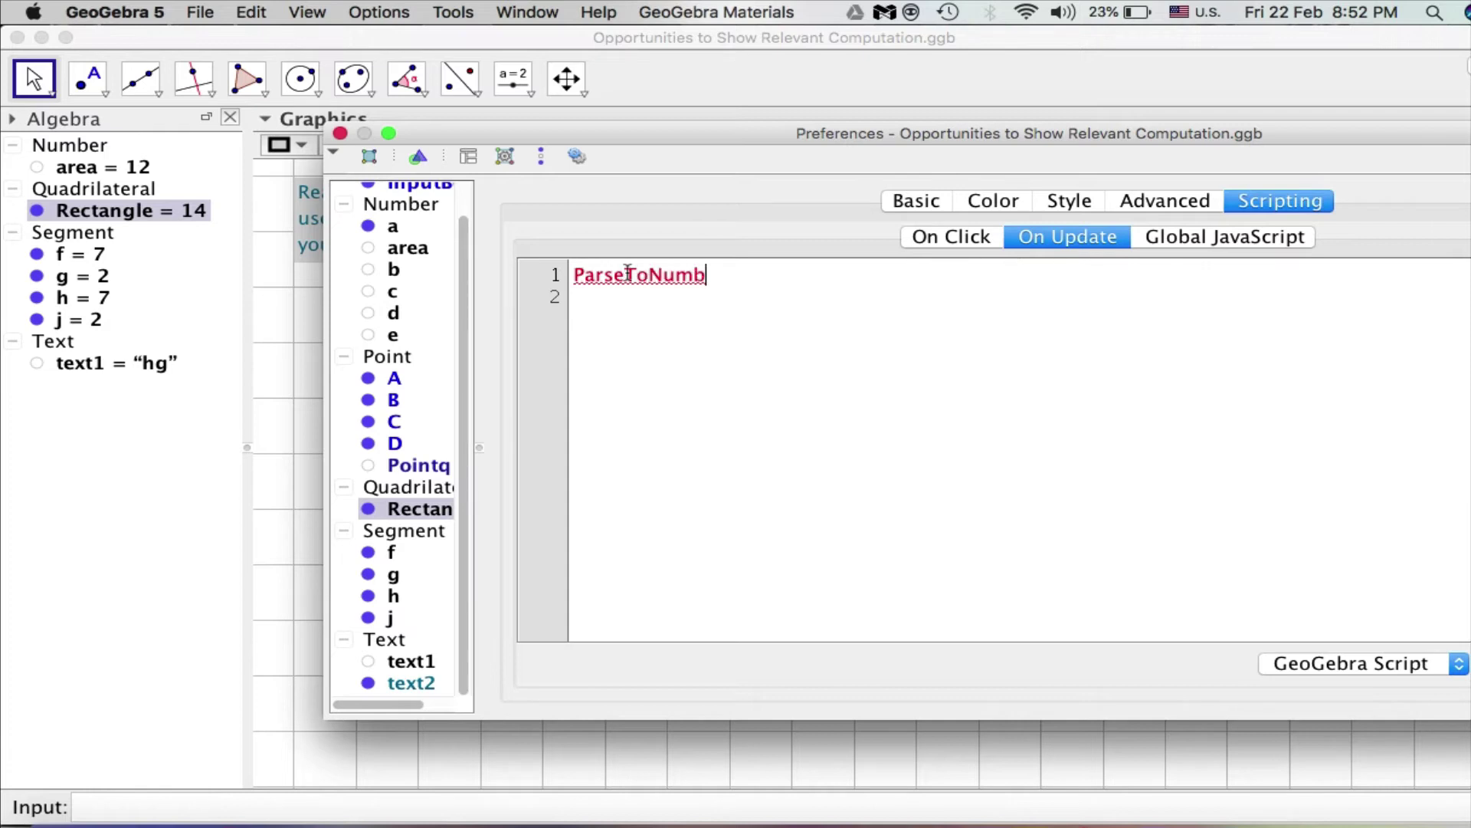
type("er[")
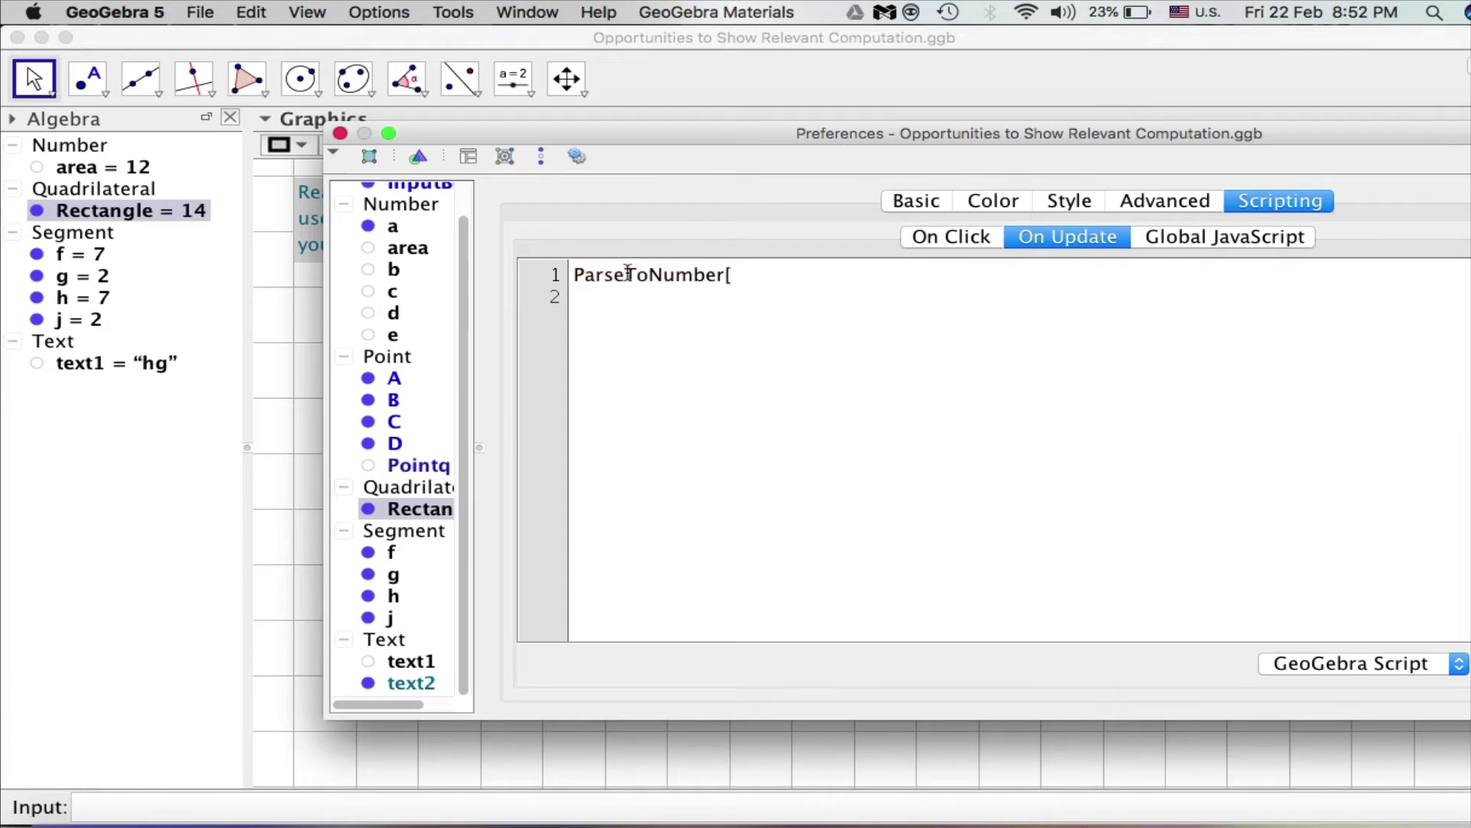
type("area,text1")
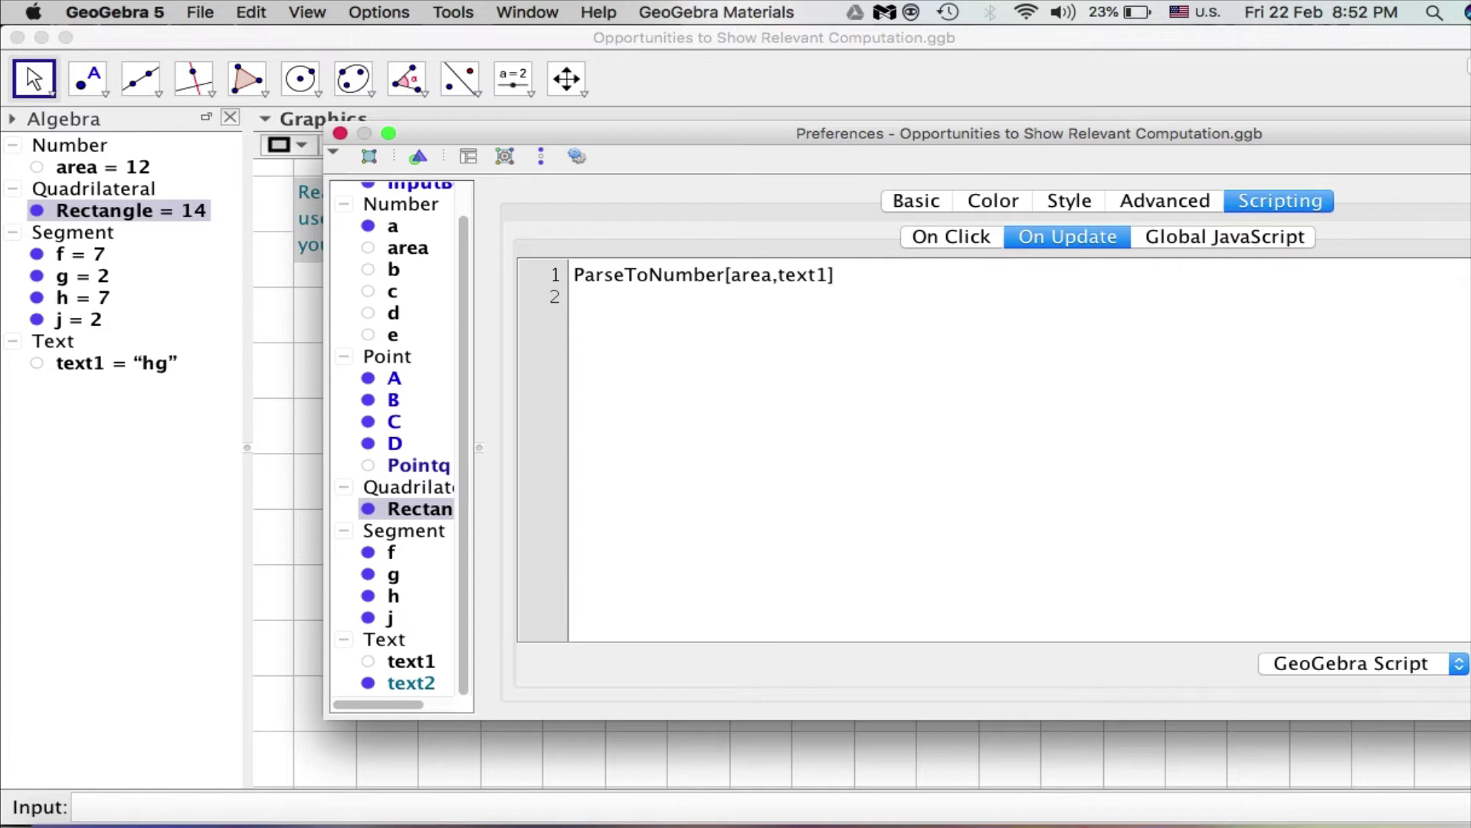
left_click(340, 133)
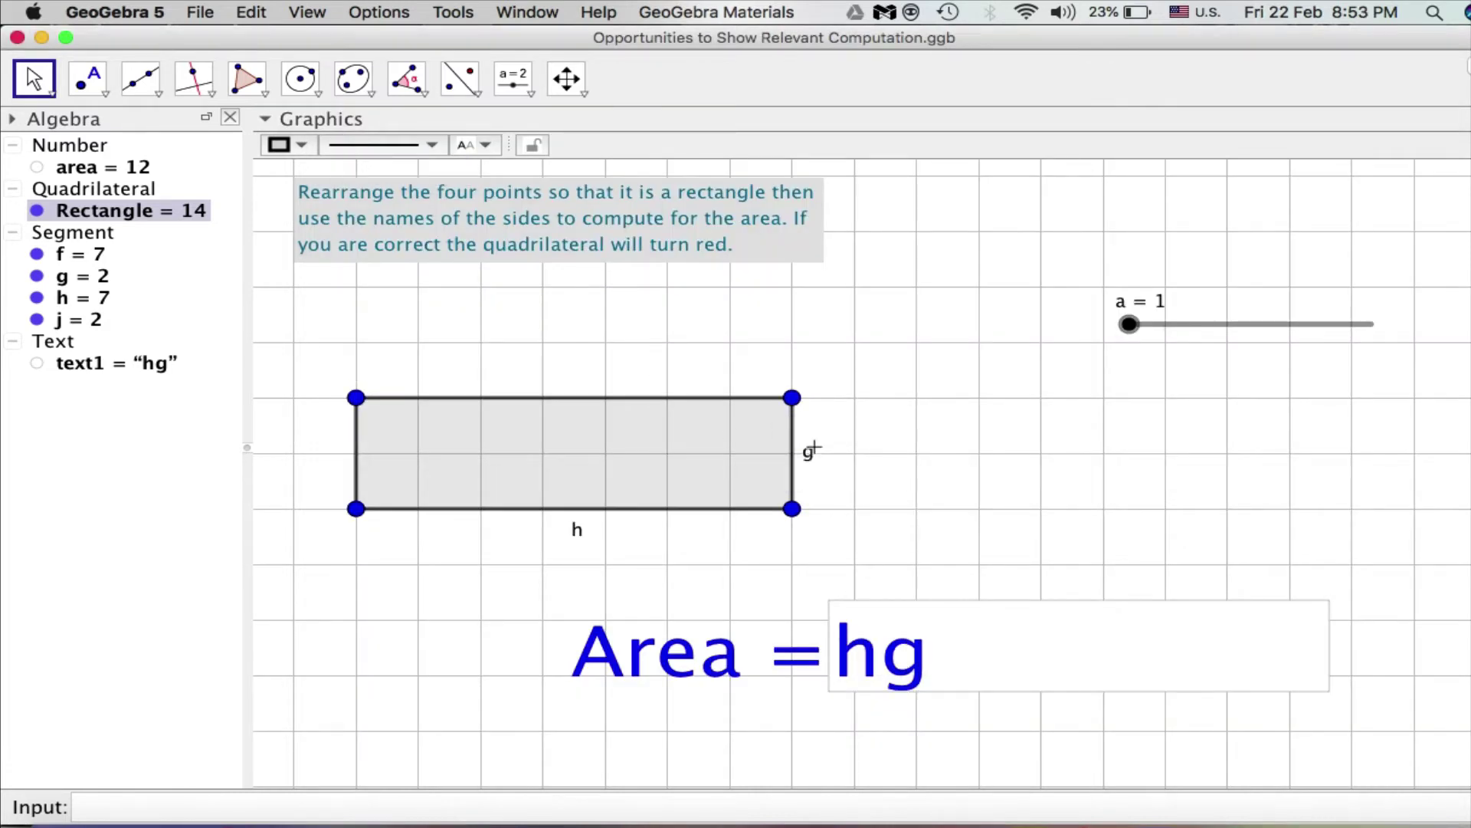
Resize the rectangle to 5 by 3 units by raising its upper two vertices one unit and moving its right-hand two inward two units
left_click_drag(794, 401, 792, 344)
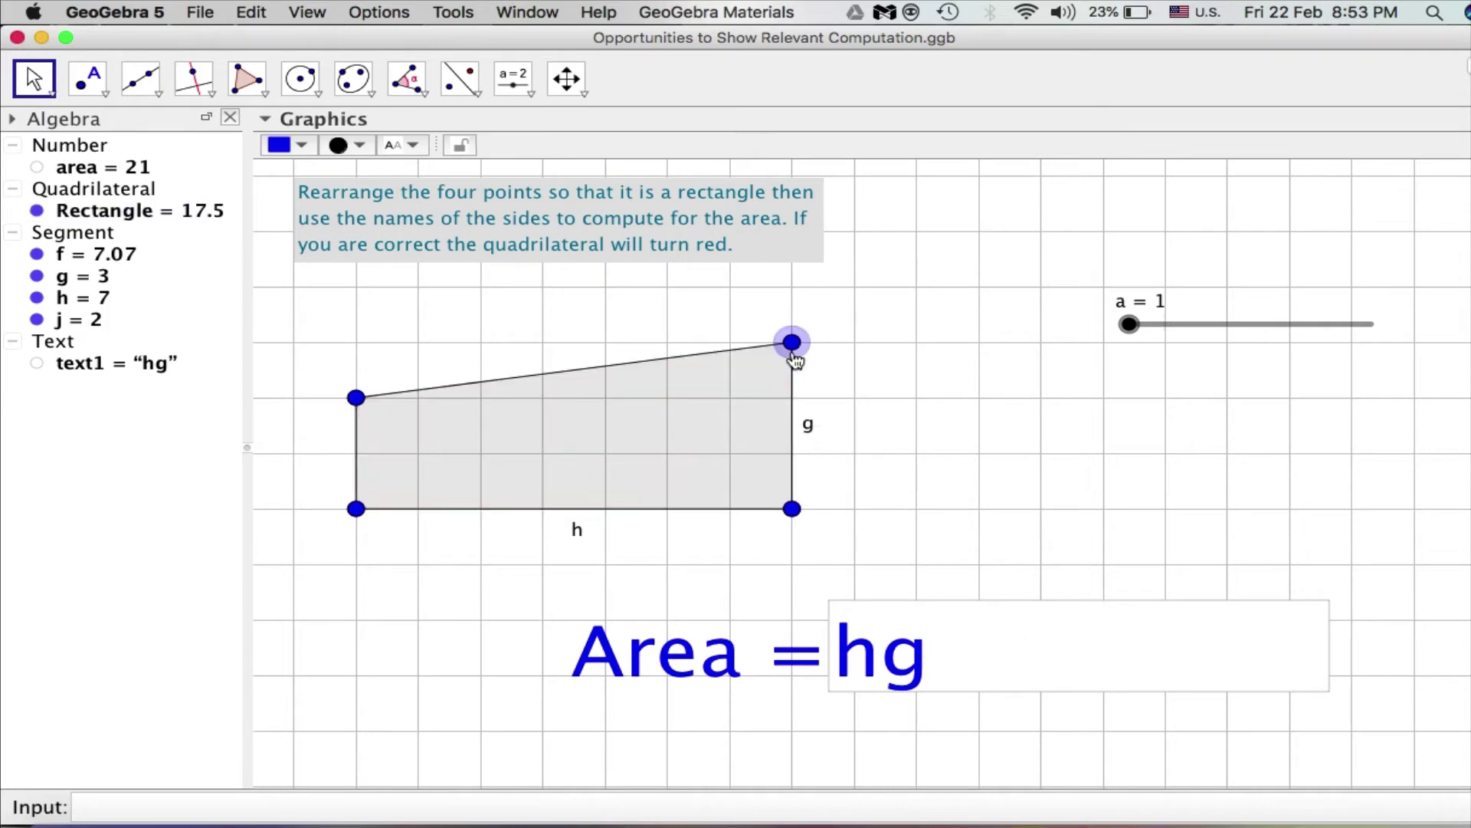
left_click(349, 356)
left_click_drag(355, 398, 356, 345)
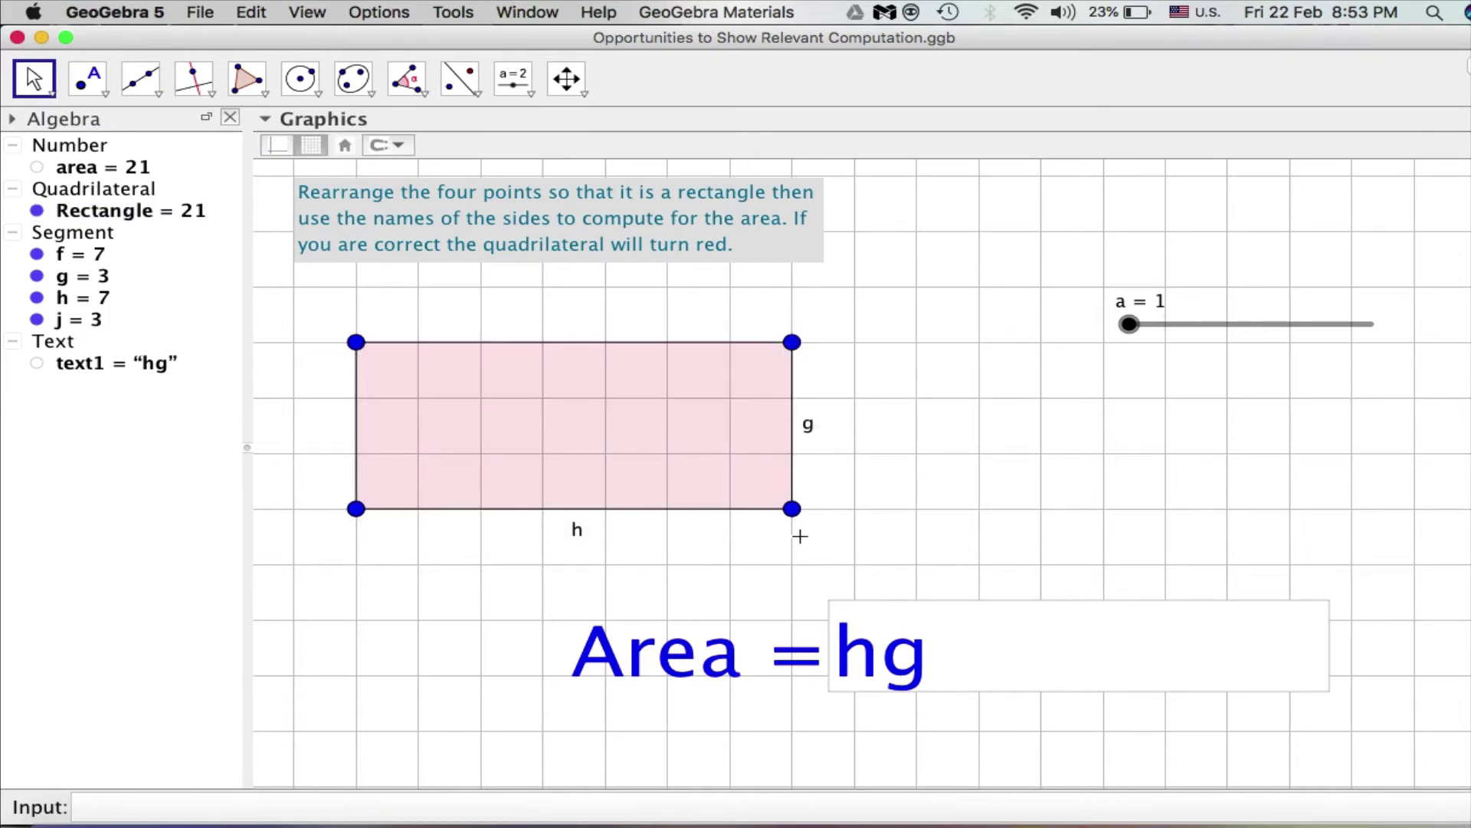
left_click_drag(791, 512, 667, 508)
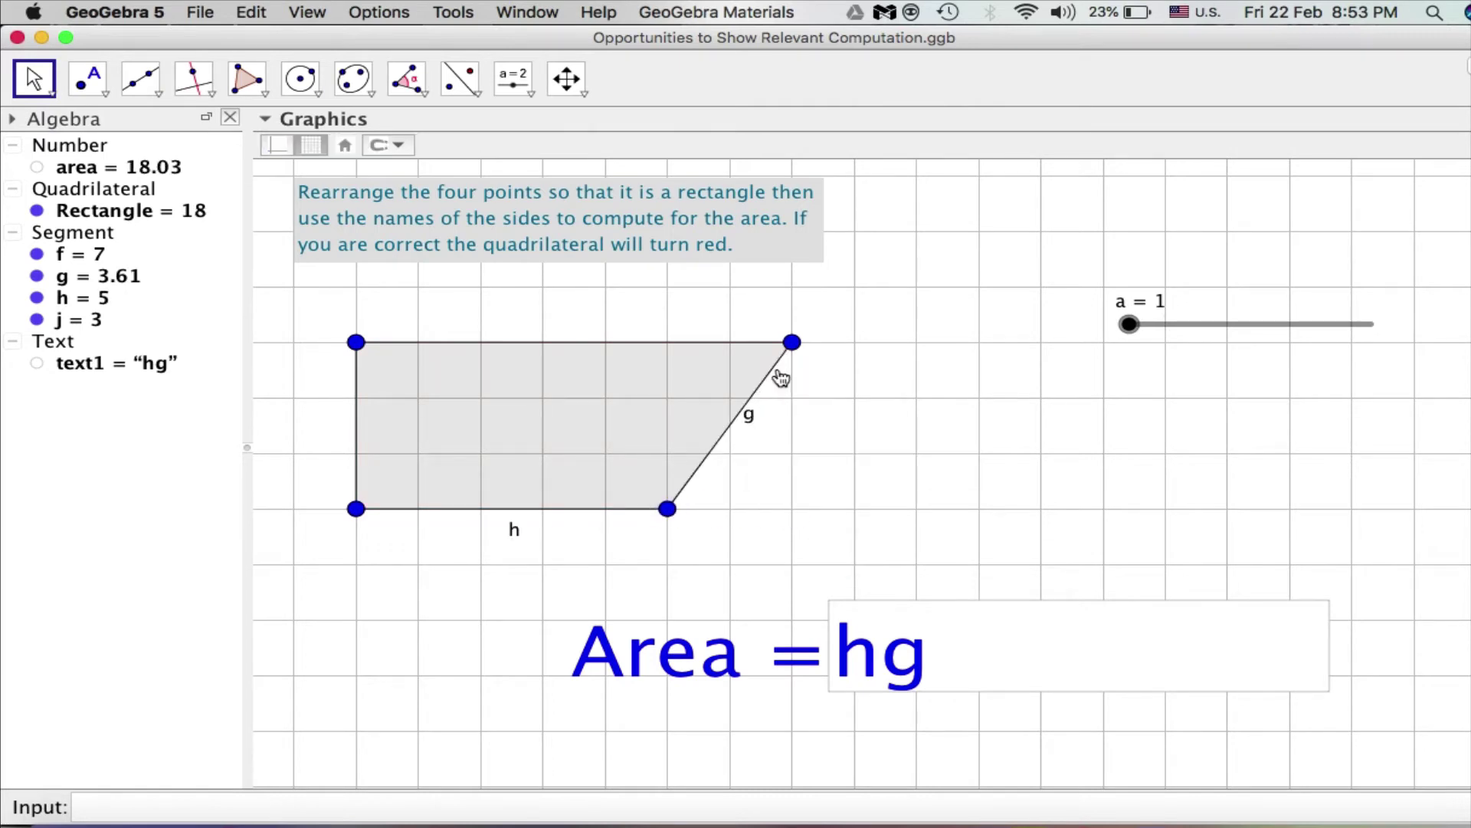
left_click_drag(792, 343, 669, 343)
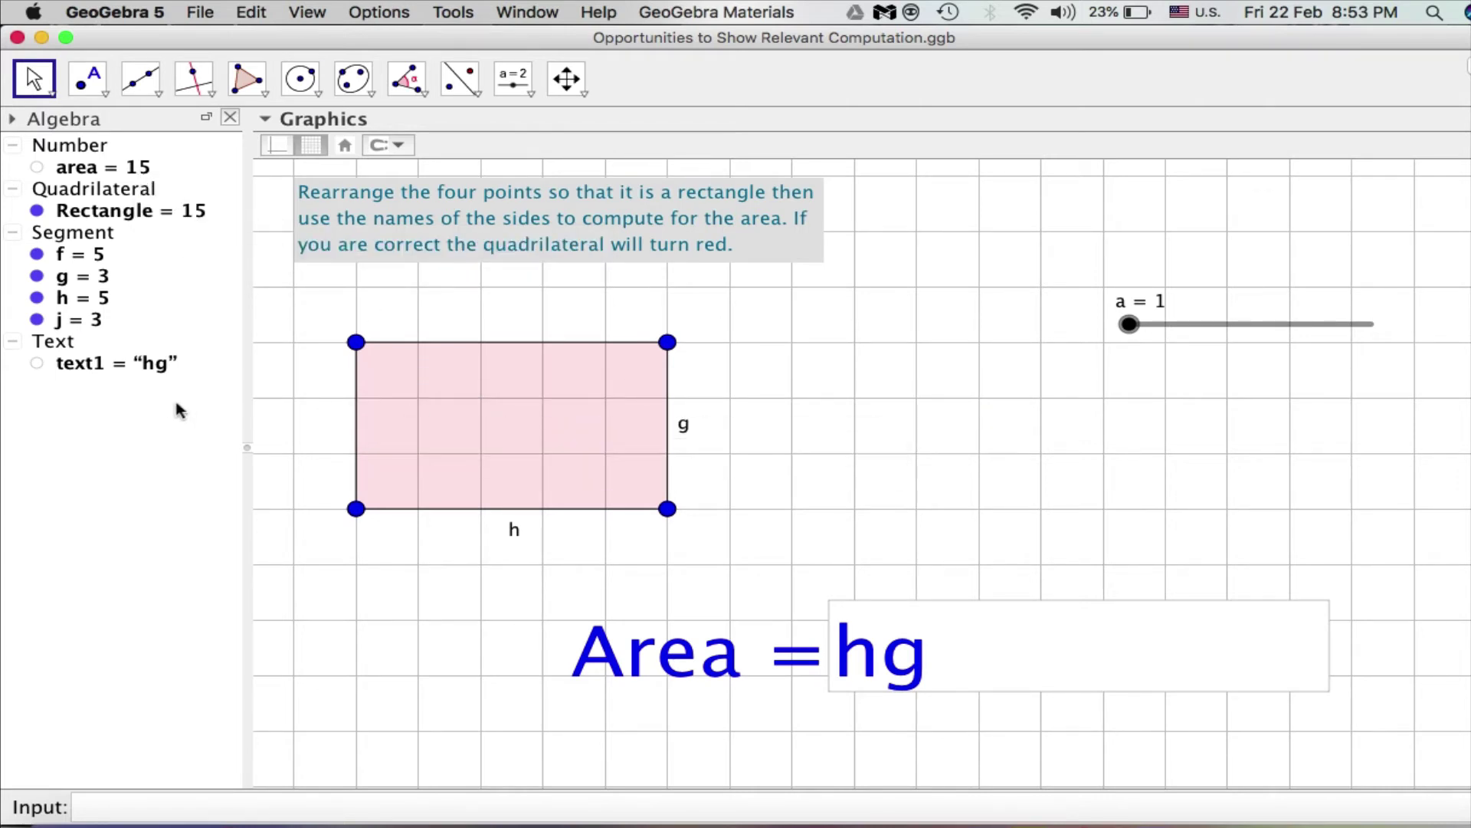
Replace the expression in the Area input box with hh to test the rectangle's colour with a wrong formula
left_click(931, 681)
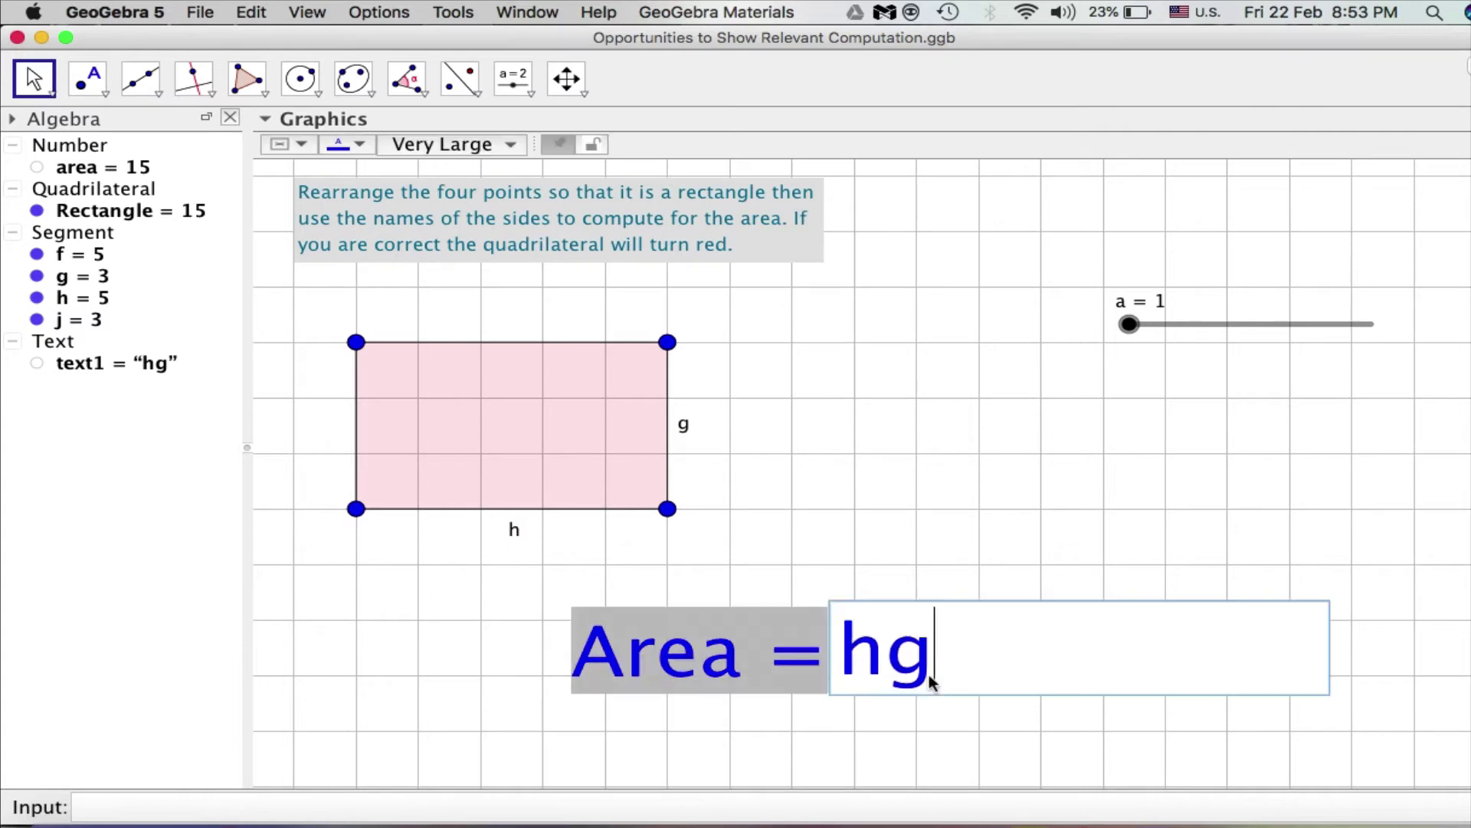
key("BackSpace")
key("BackSpace")
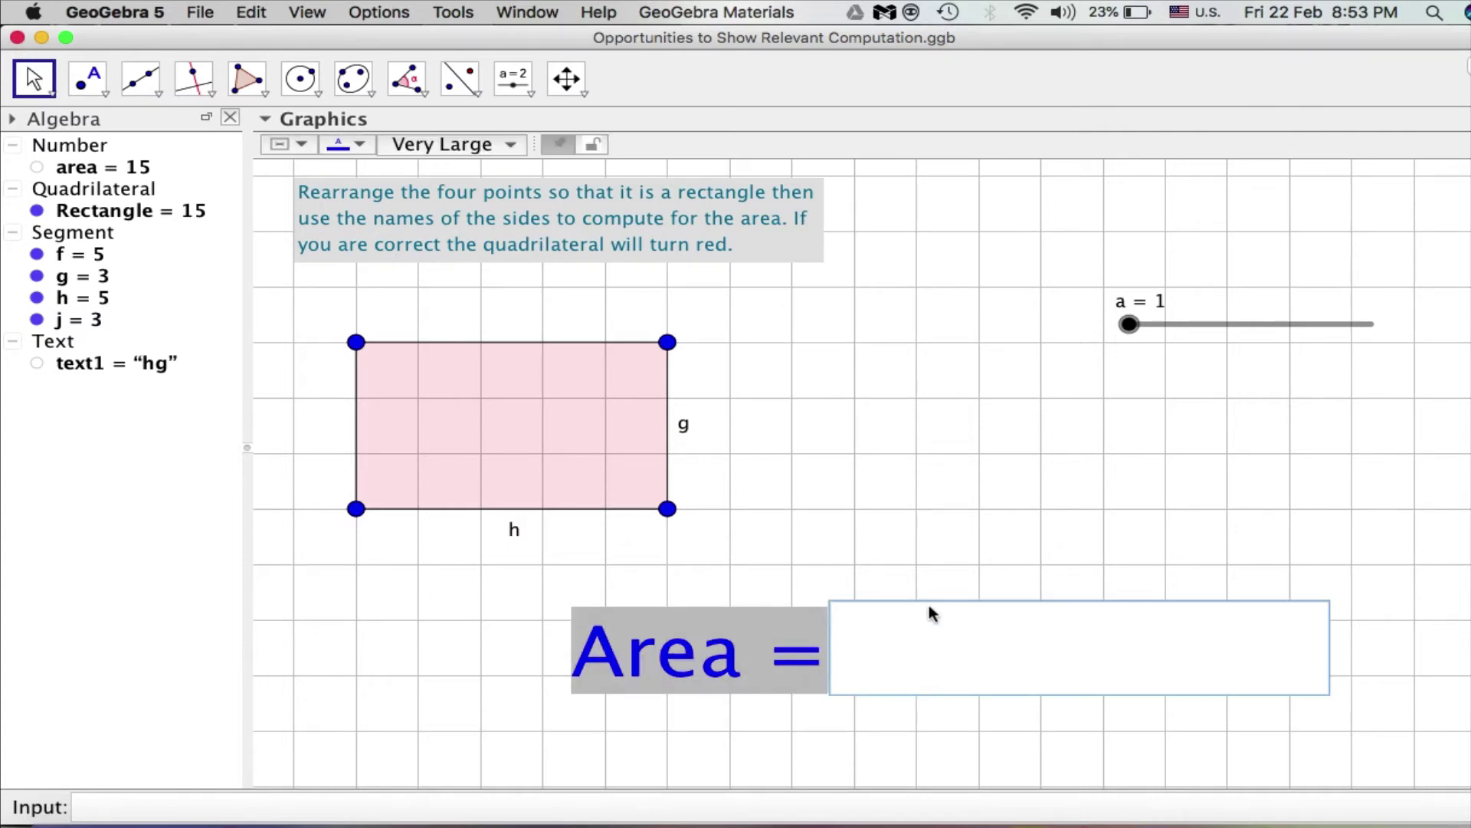
type("hh")
key("Return")
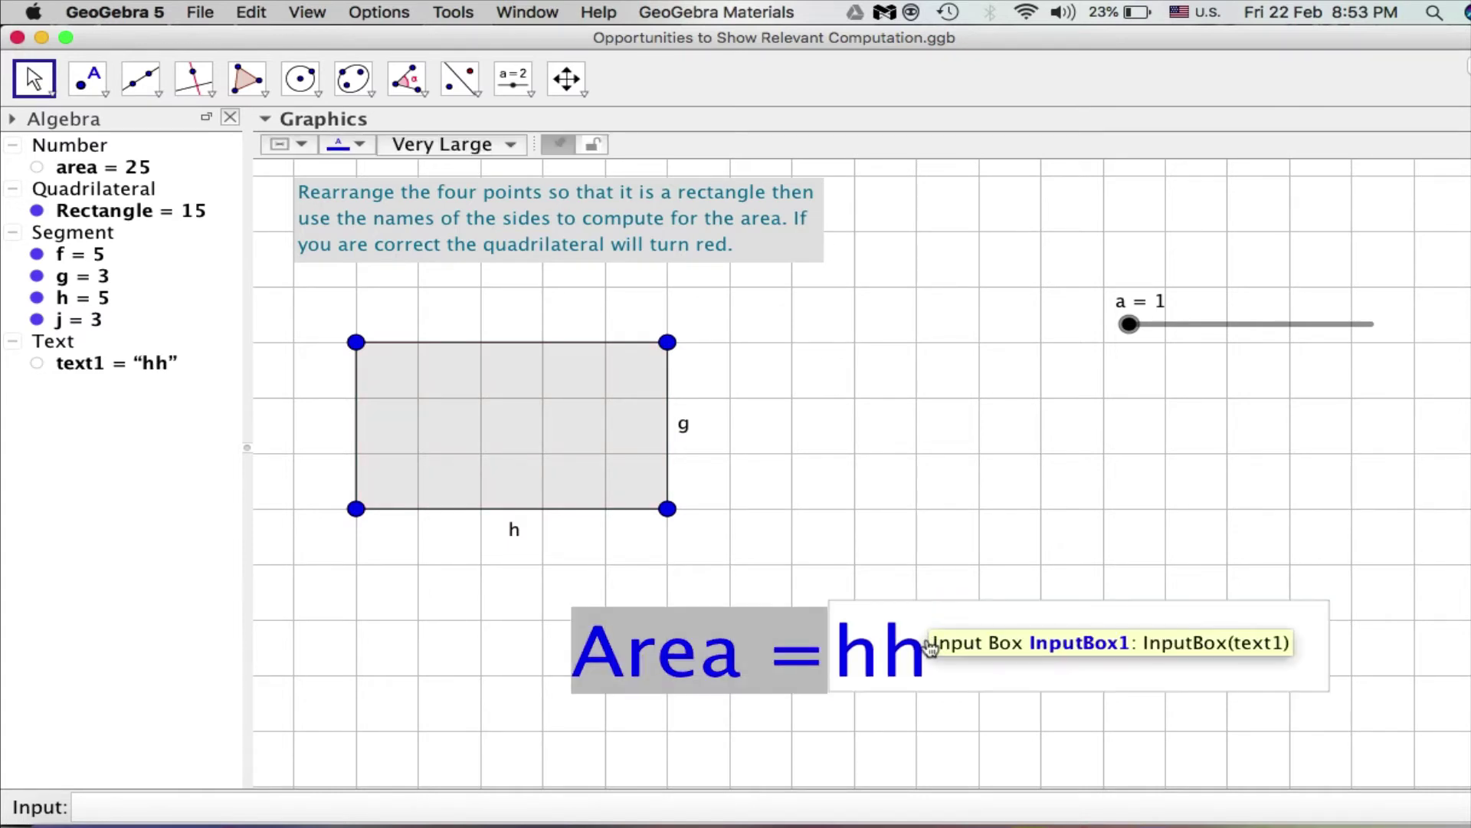
Correct the expression in the Area input box to hg
left_click(928, 645)
key("BackSpace")
type("g")
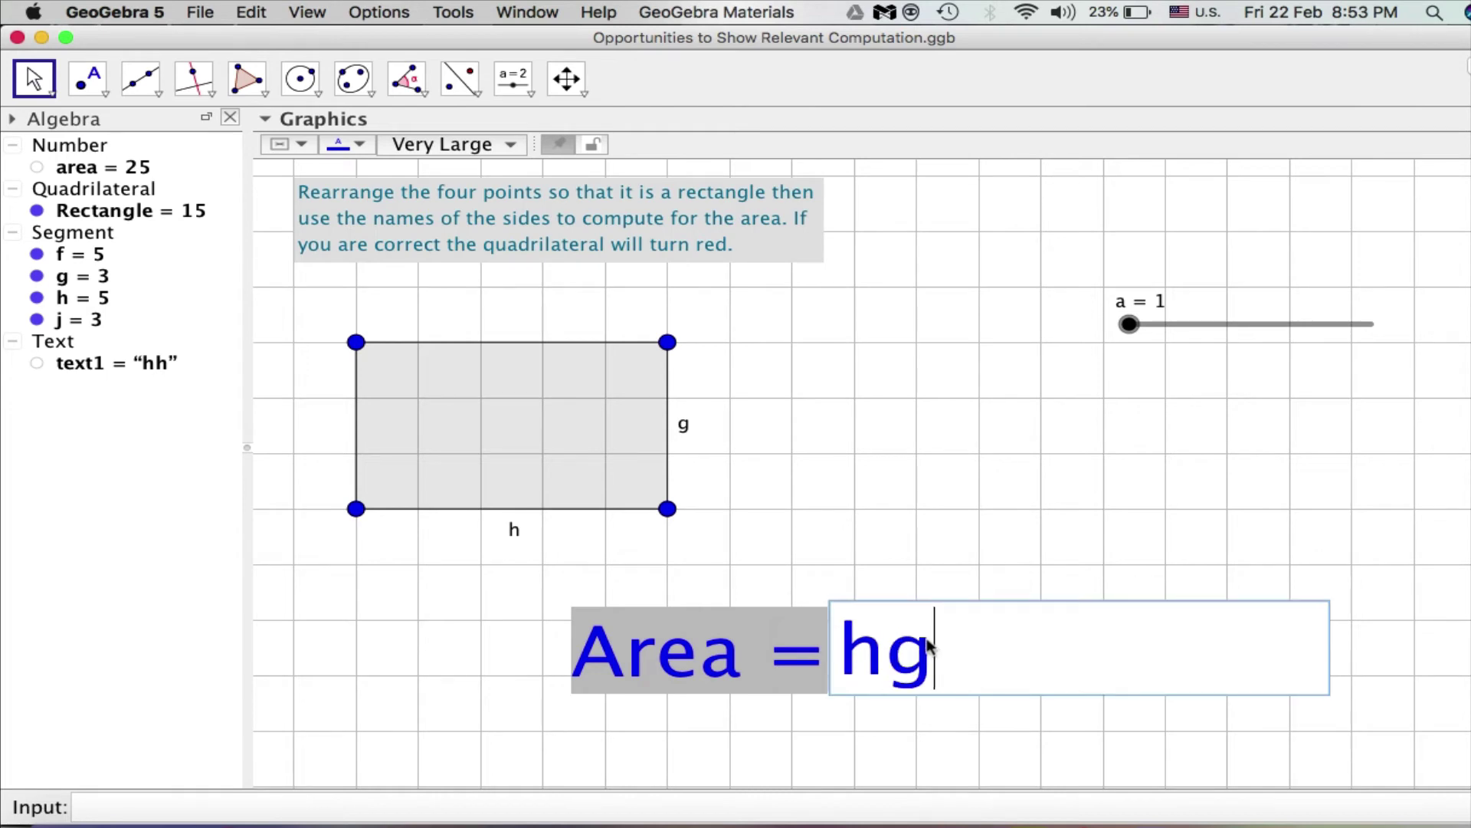
key("Return")
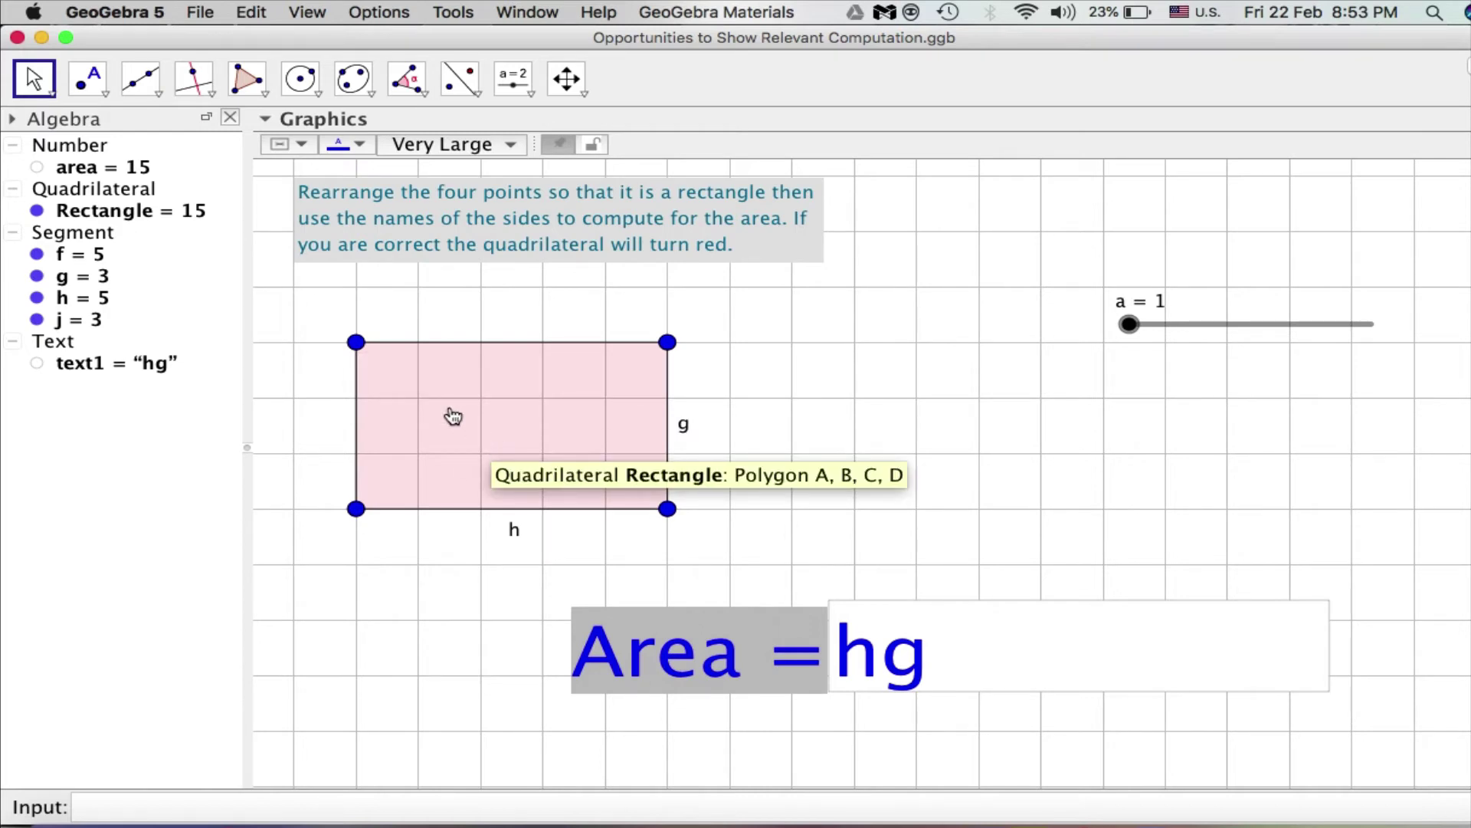
Review the Dynamic Colors settings in Rectangle's advanced object properties and close the properties
left_click(256, 12)
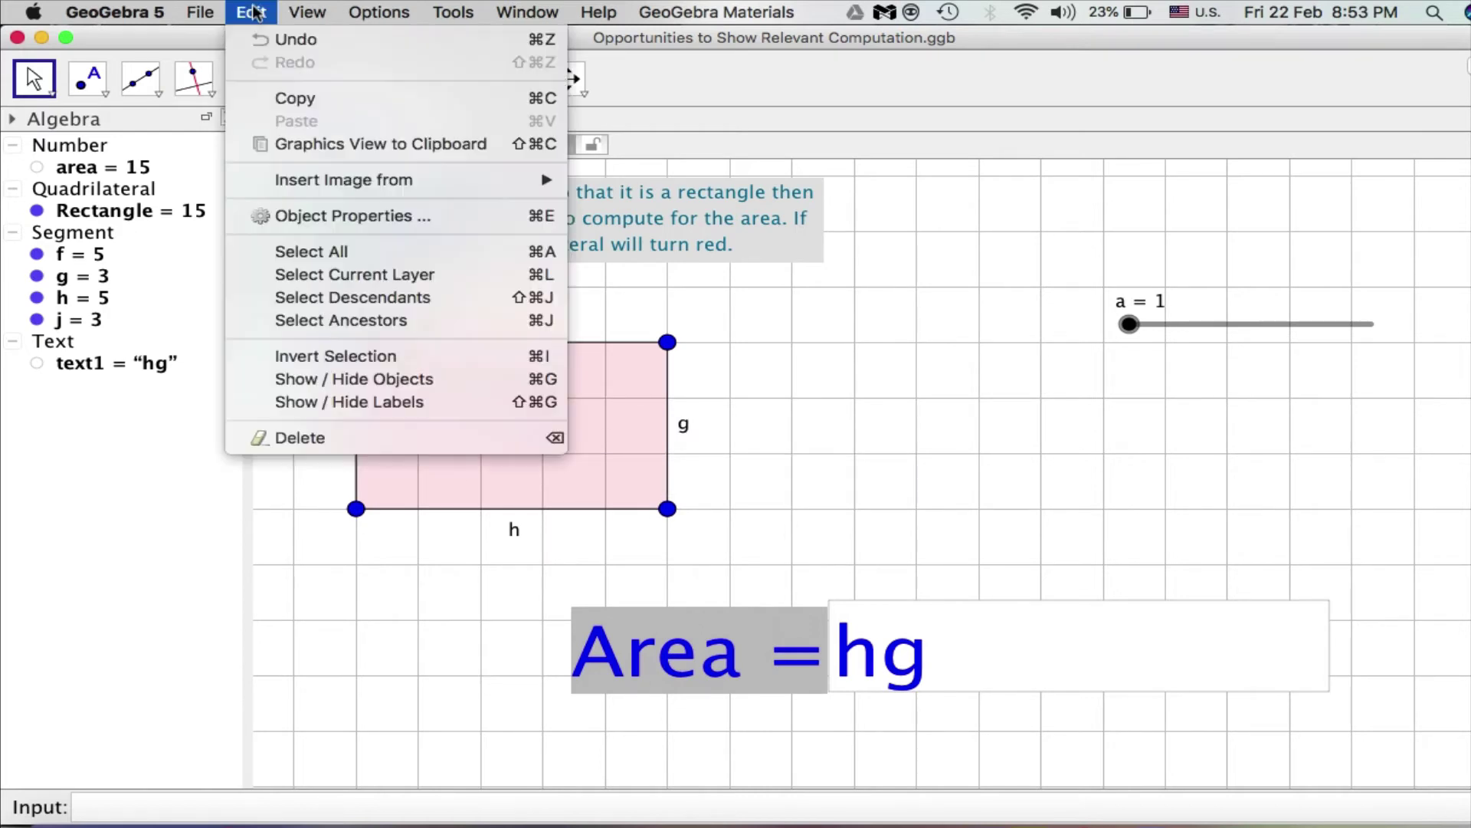
mouse_move(312, 198)
left_click(345, 216)
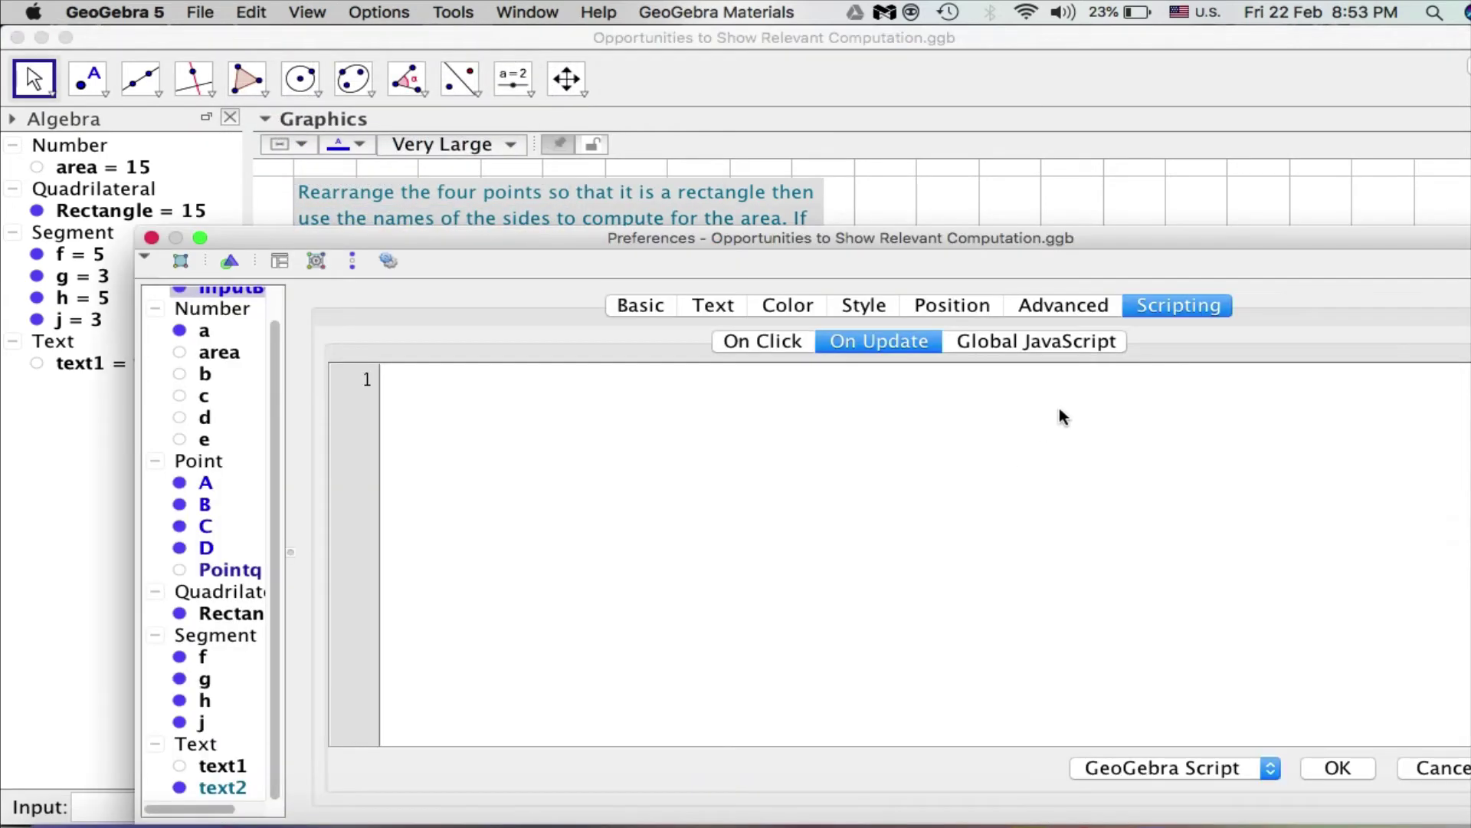
left_click(1064, 306)
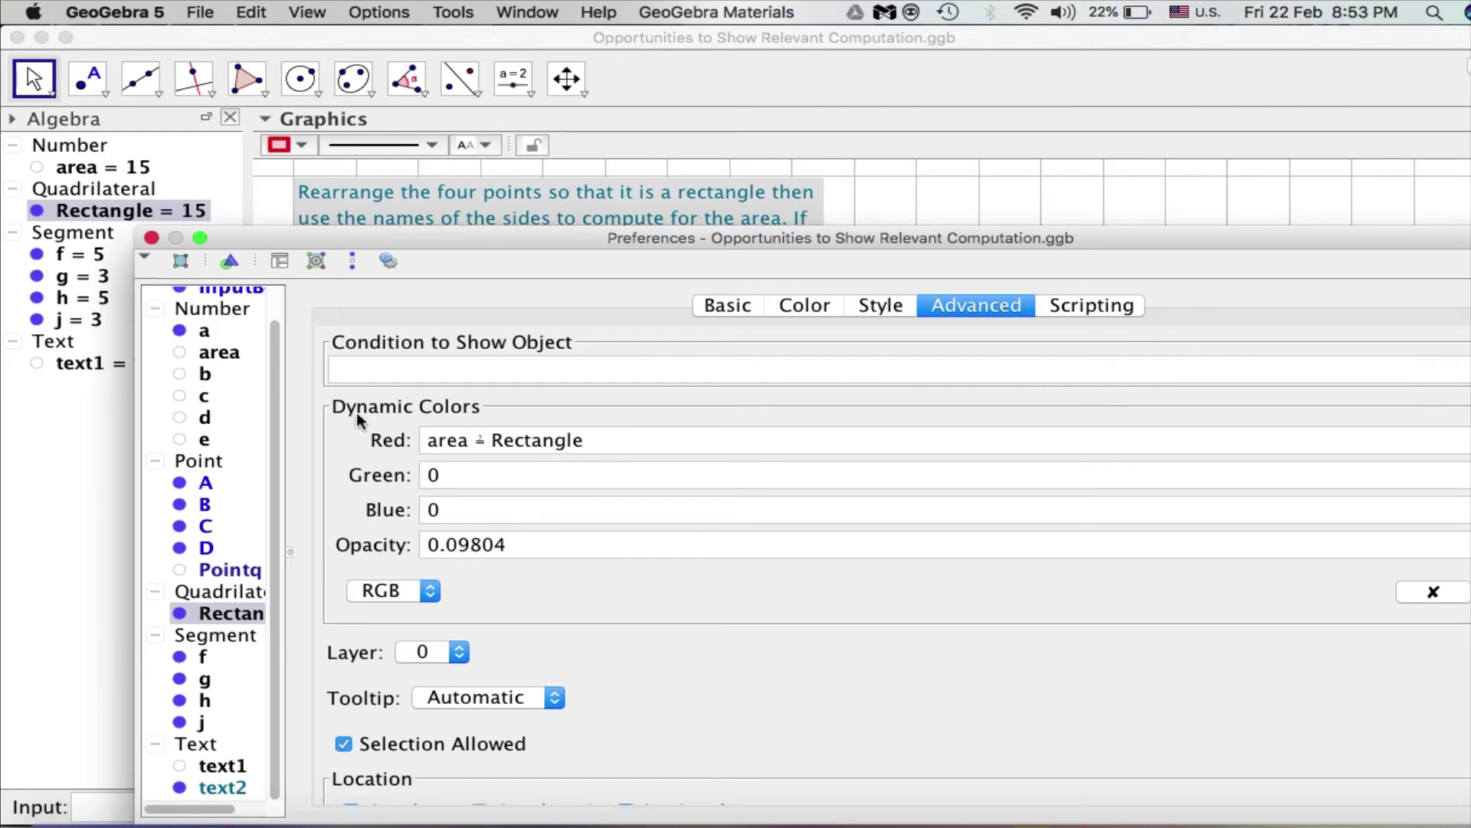
left_click(150, 238)
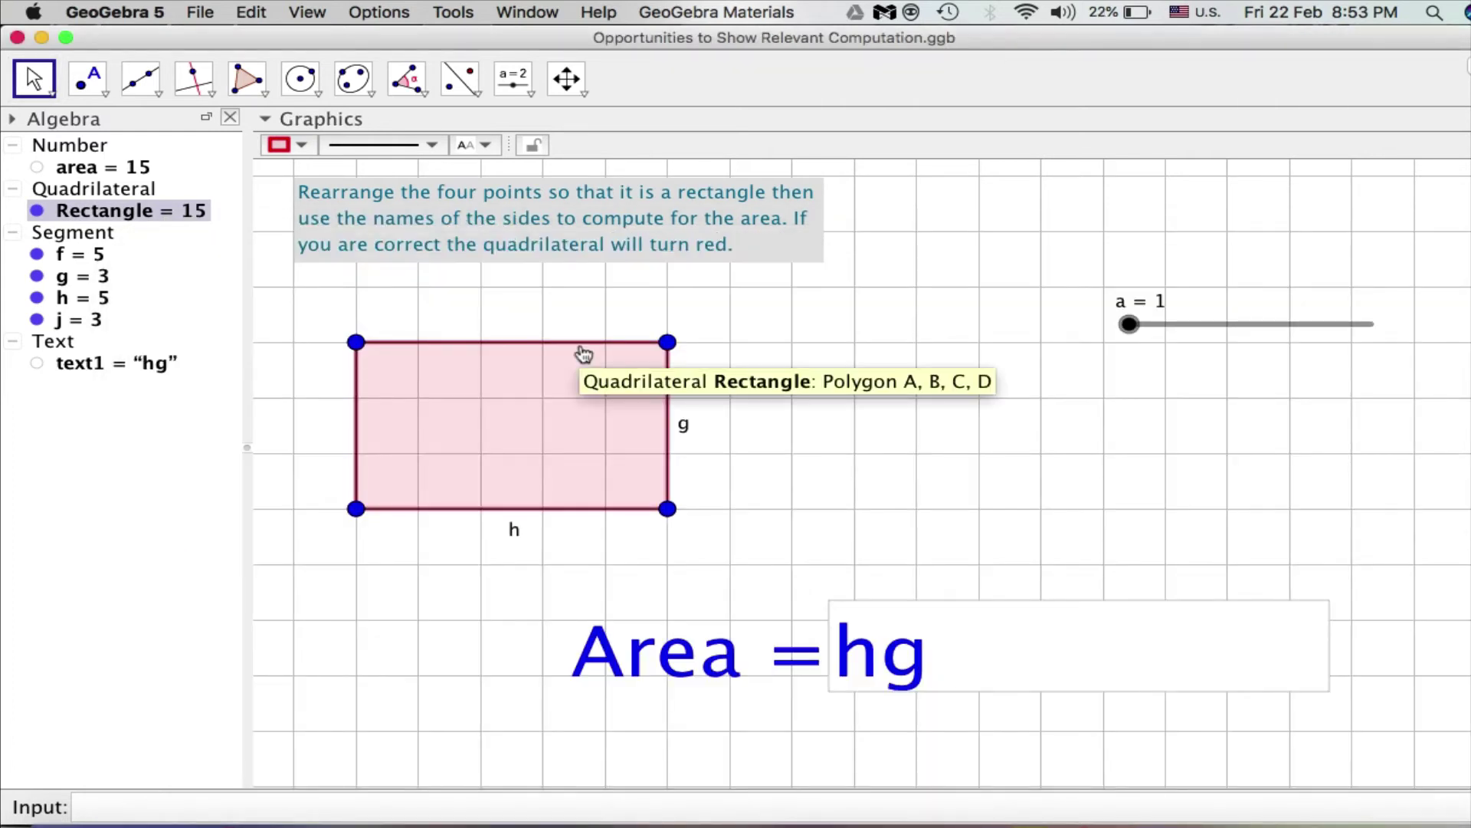